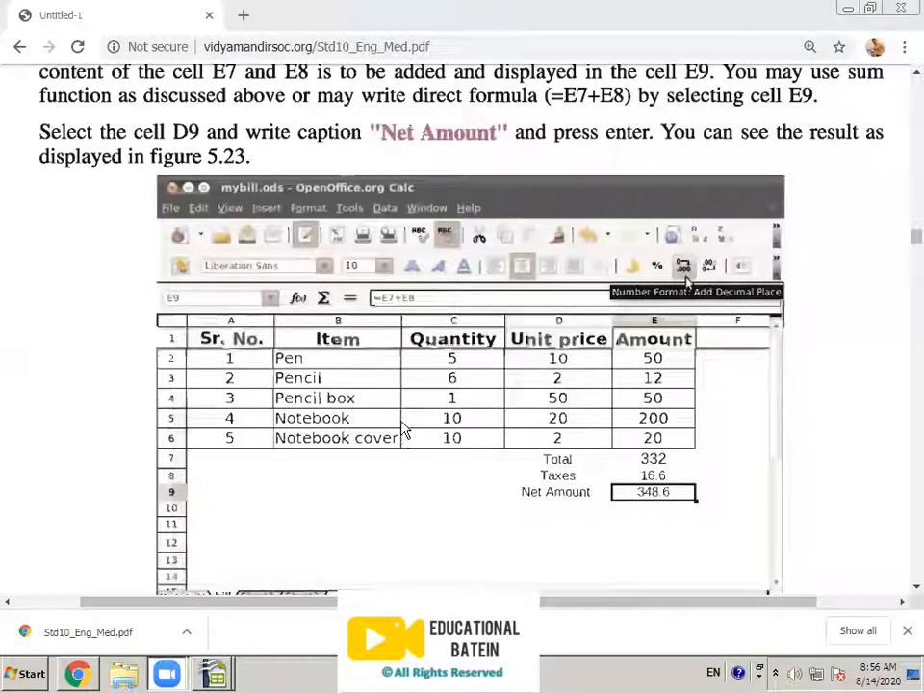
# Switch to OpenOffice Calc and close the Bill.ods and Untitled 1 spreadsheets, keeping the blank Untitled 2 spreadsheet open
pyautogui.click(214, 674)
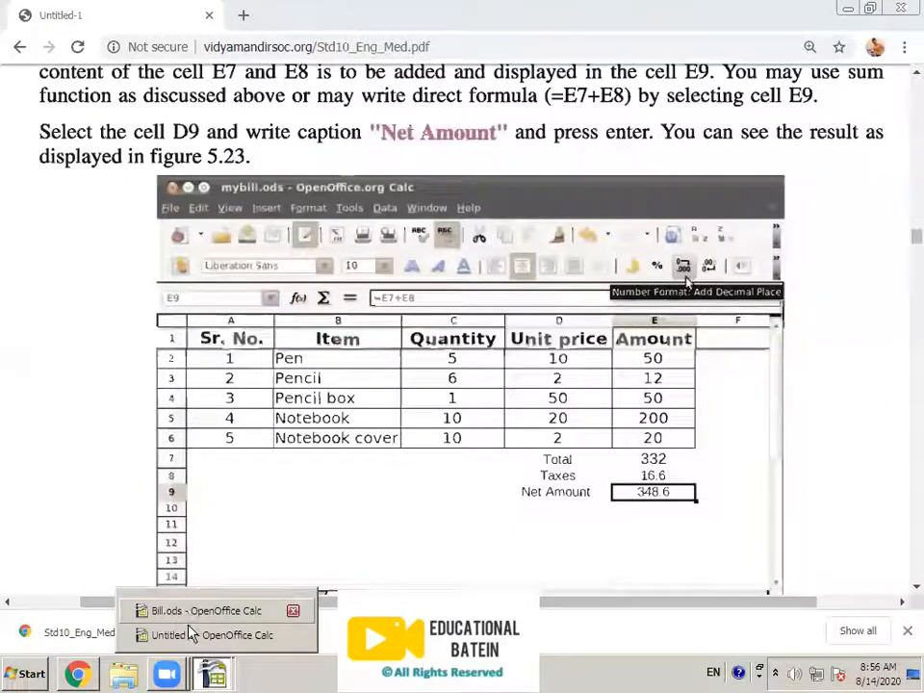
pyautogui.click(293, 611)
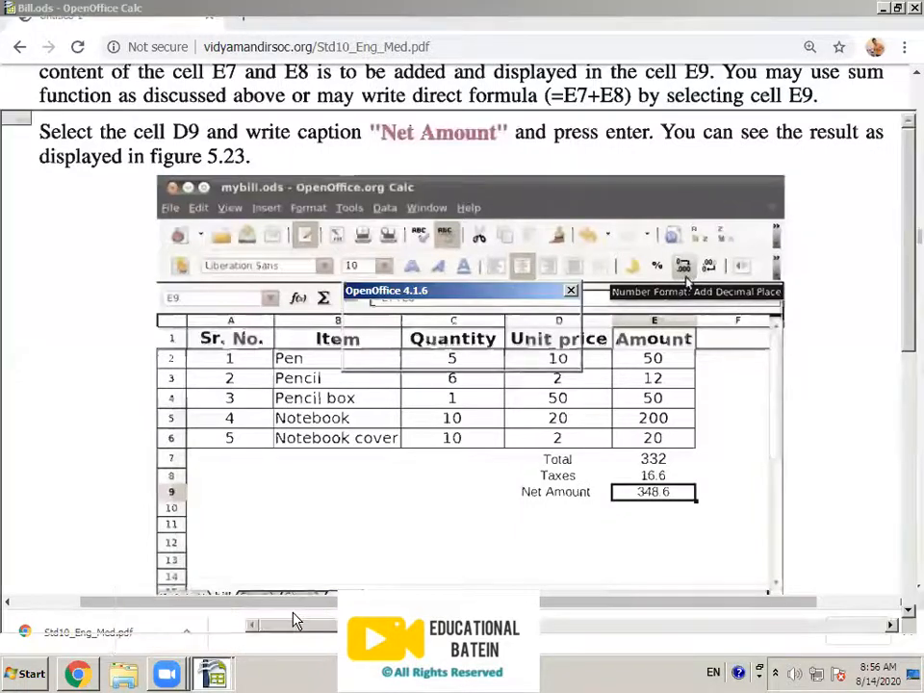
pyautogui.click(528, 356)
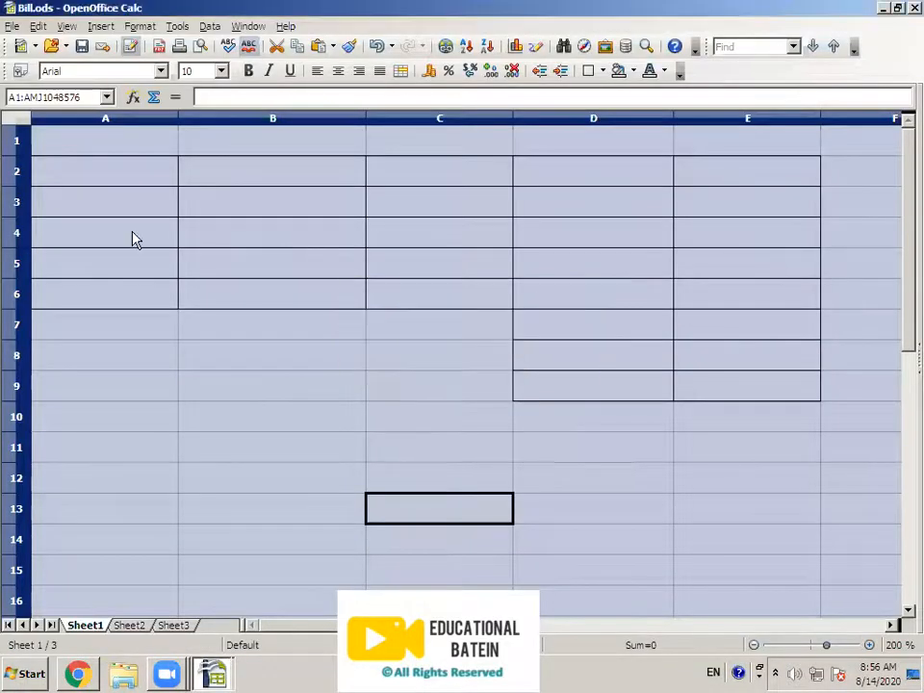
pyautogui.click(135, 239)
pyautogui.click(68, 142)
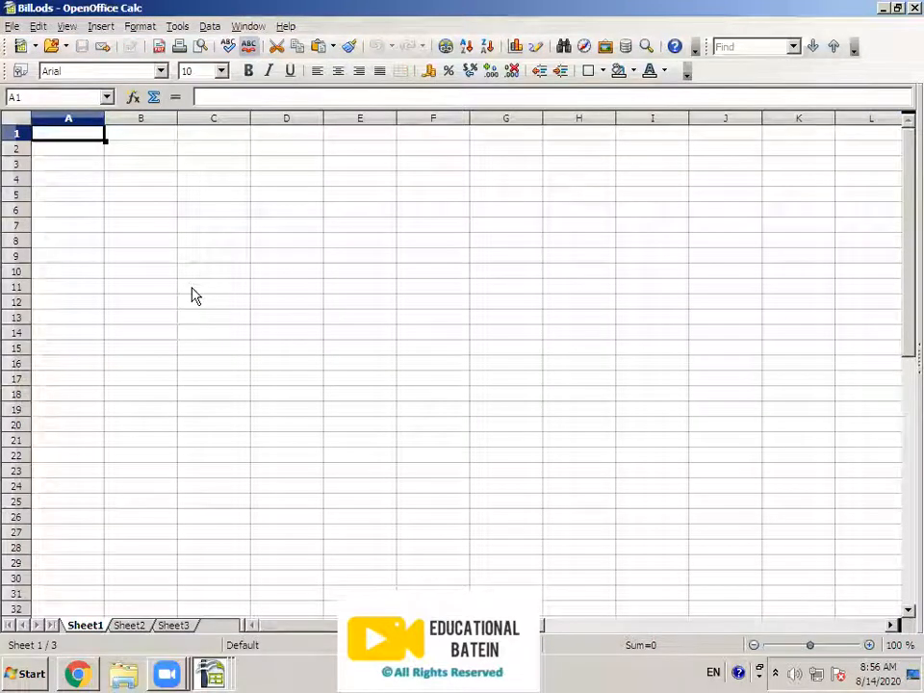
pyautogui.keyDown('ctrl'); pyautogui.scroll(2, 192, 296); pyautogui.keyUp('ctrl')
pyautogui.click(212, 674)
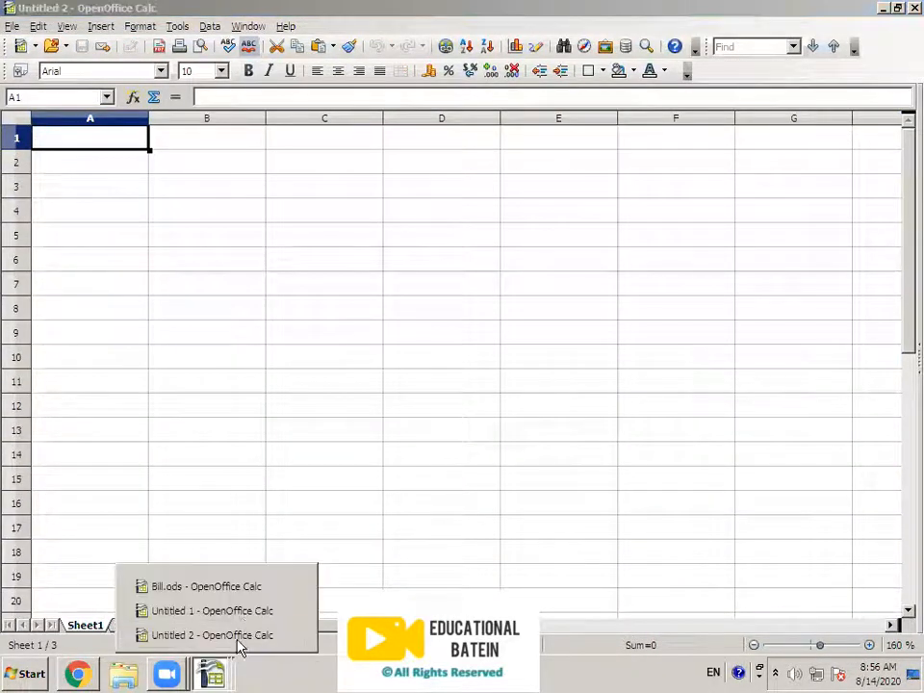
pyautogui.click(294, 611)
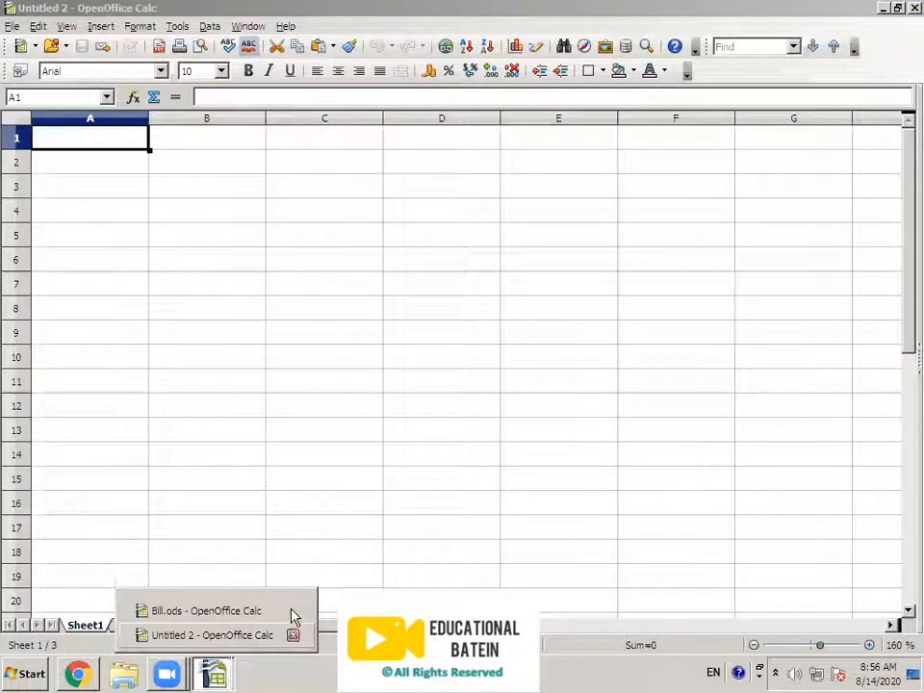
pyautogui.click(293, 611)
pyautogui.click(462, 354)
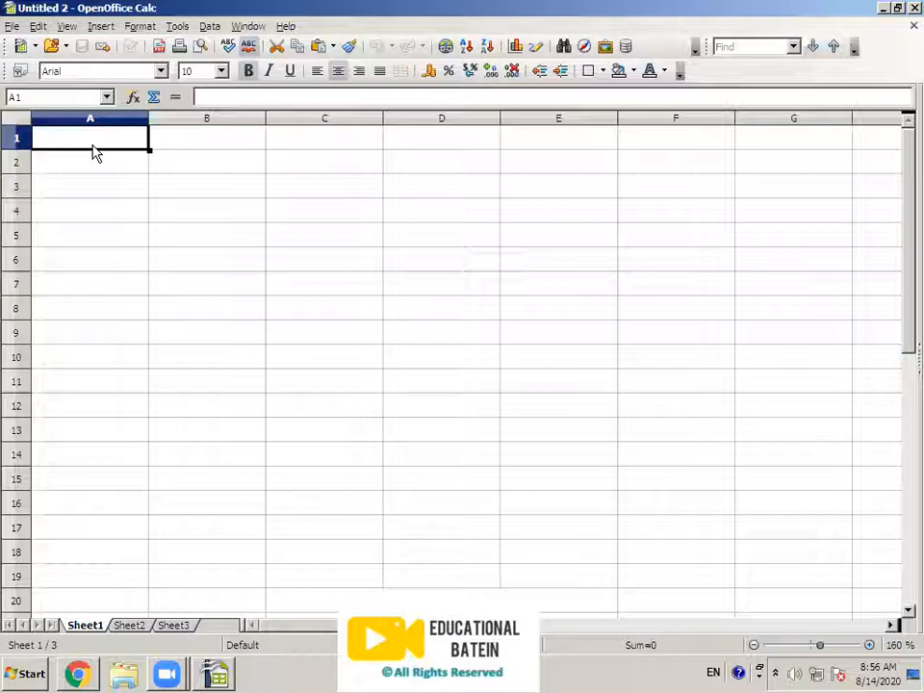
# Enter the column heading "Sr. No" in cell A1
pyautogui.write('Ar')
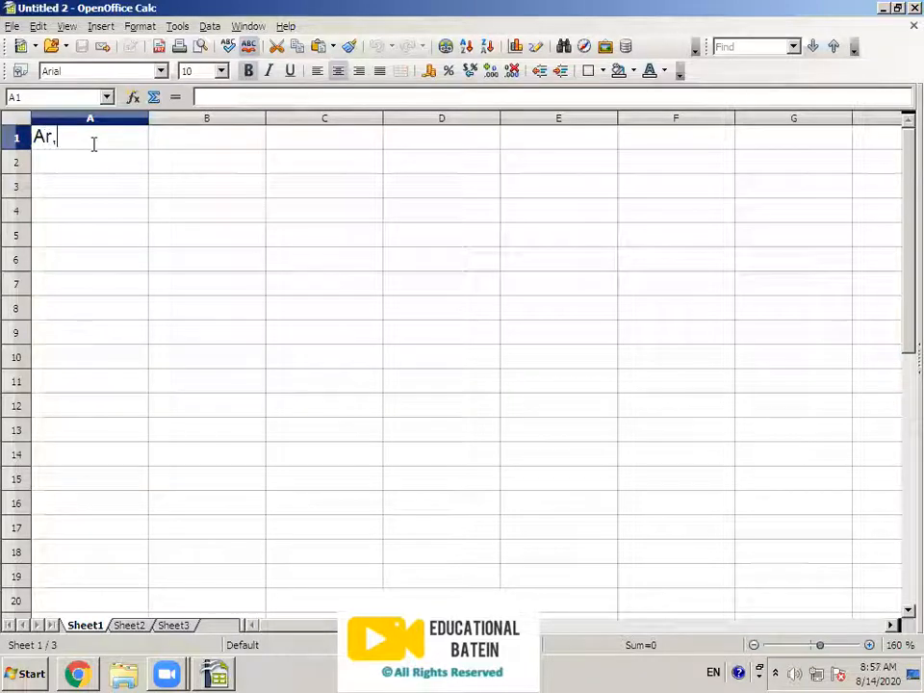
pyautogui.press('BackSpace')
pyautogui.press('BackSpace')
pyautogui.write('Sr. No')
pyautogui.press('Return')
# Enter 1 in cell A2 and fill the number series down to cell A6
pyautogui.write('1')
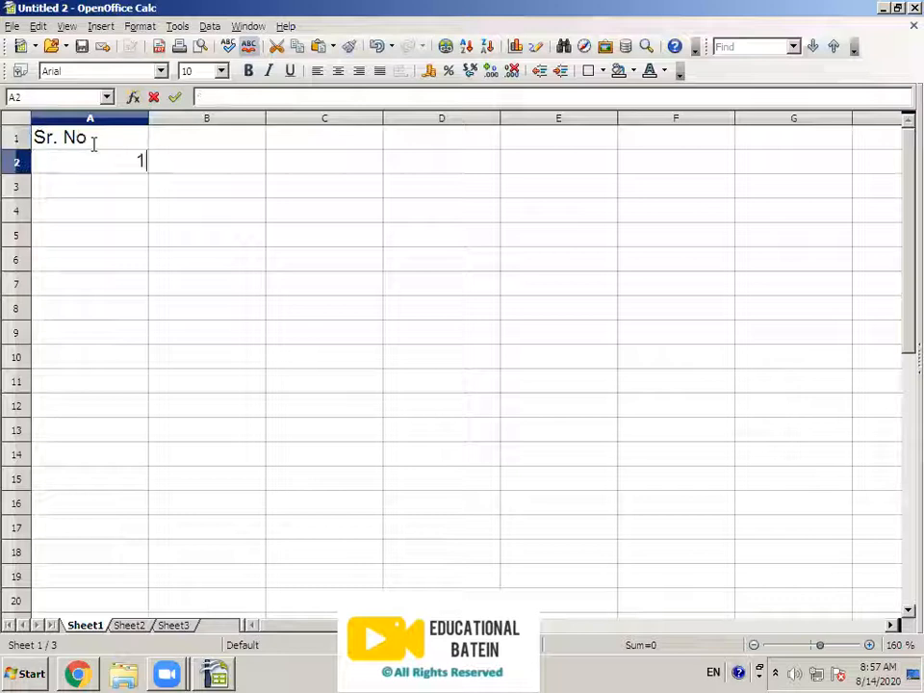
pyautogui.press('Return')
pyautogui.click(141, 171)
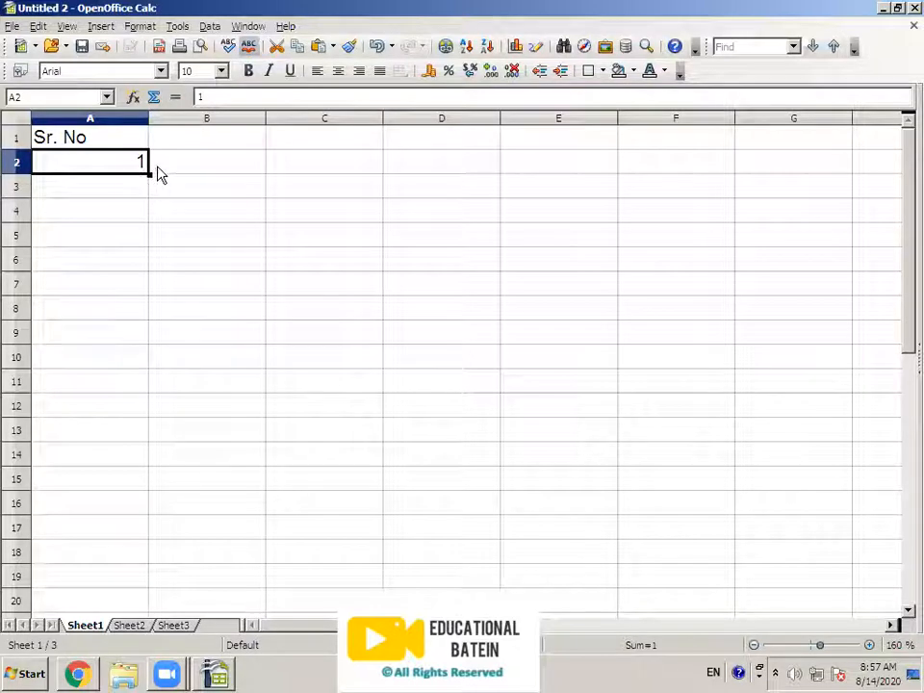
pyautogui.moveTo(149, 174); pyautogui.dragTo(139, 282)
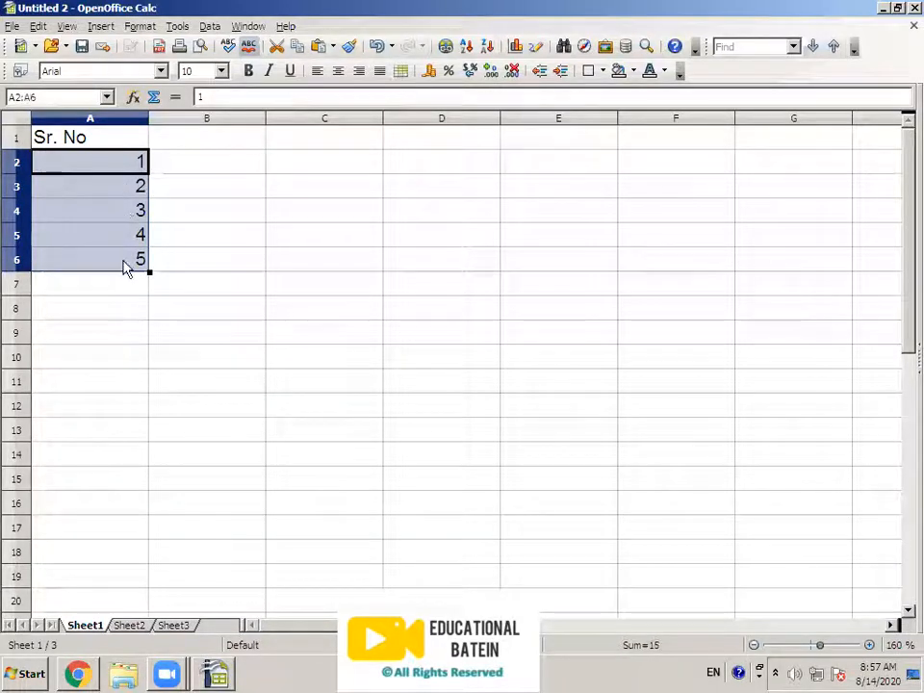
pyautogui.click(163, 192)
pyautogui.click(134, 163)
pyautogui.moveTo(134, 181); pyautogui.dragTo(136, 186)
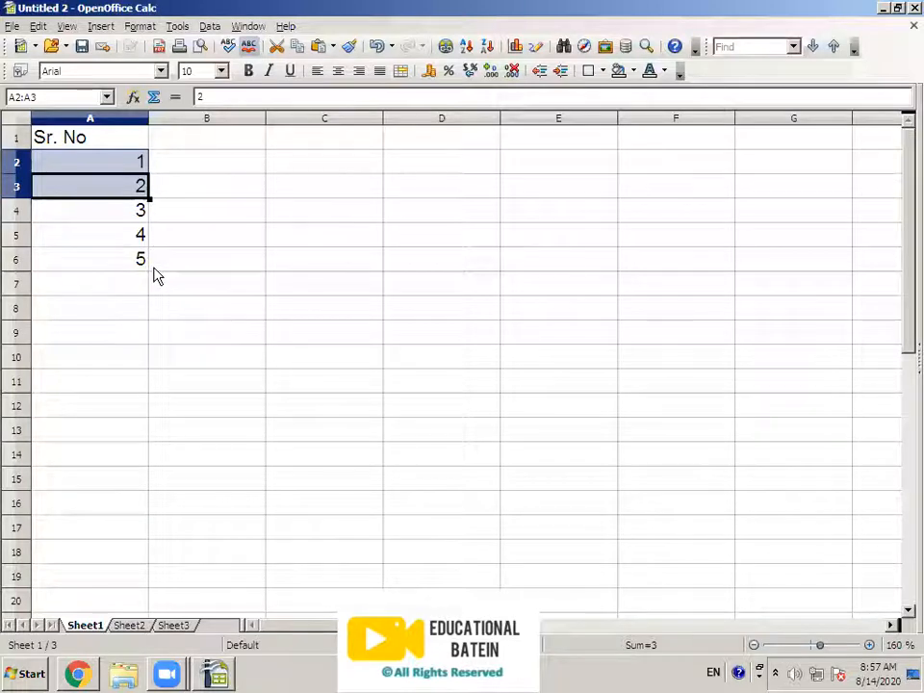
pyautogui.click(136, 161)
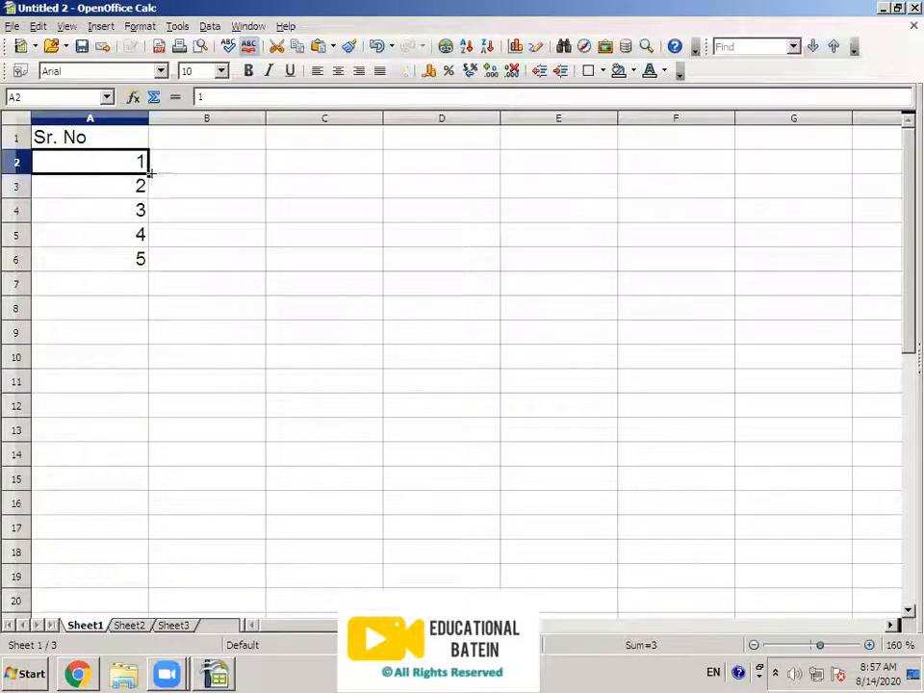
# Enter the column headings Item, Quantity and Unit Price in cells B1, C1 and D1
pyautogui.click(190, 140)
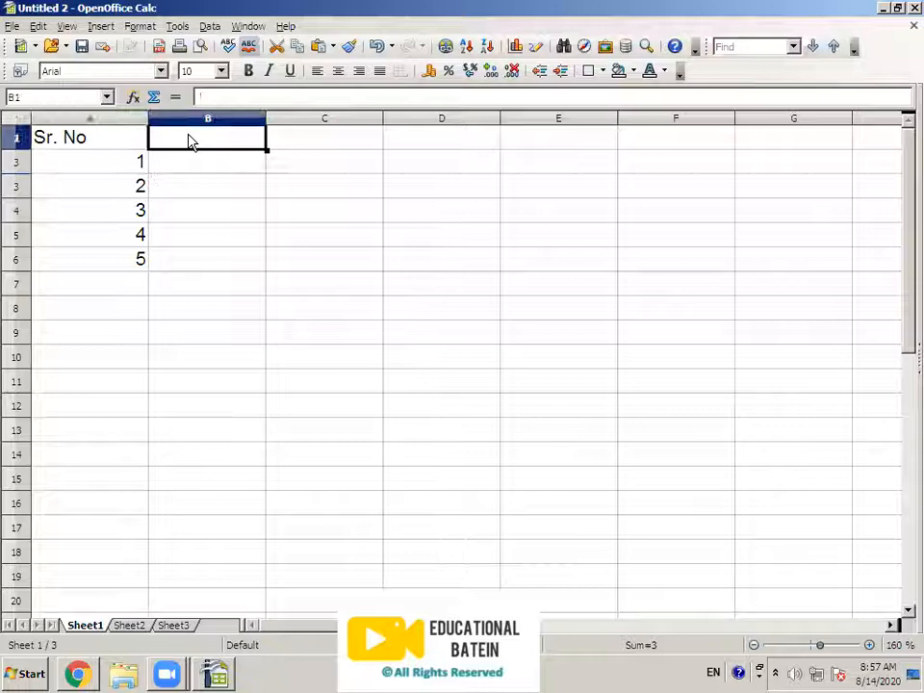
pyautogui.write('Item')
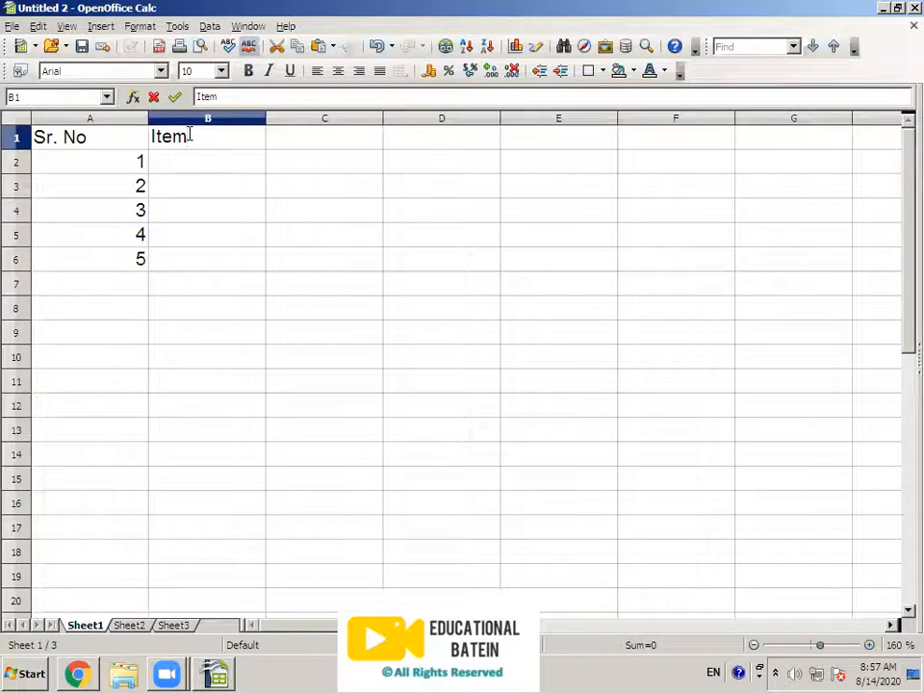
pyautogui.press('Tab')
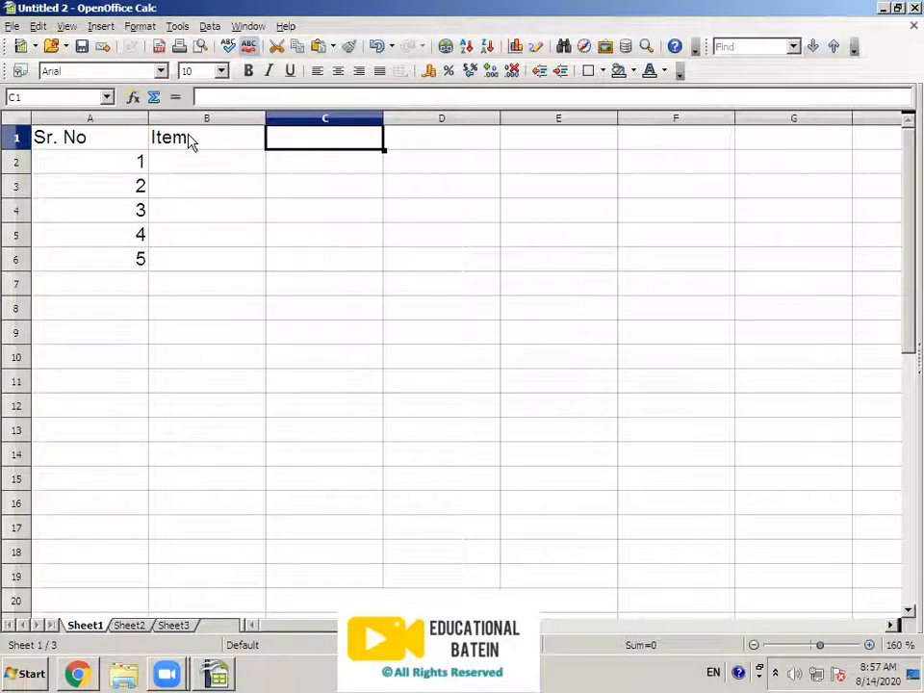
pyautogui.write('Unit Price')
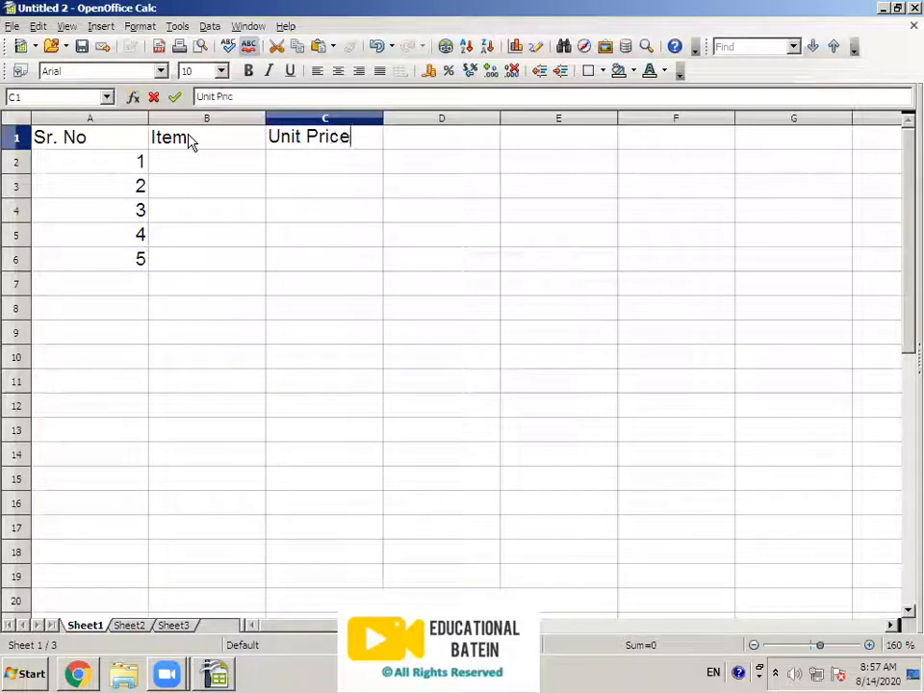
pyautogui.press('Tab')
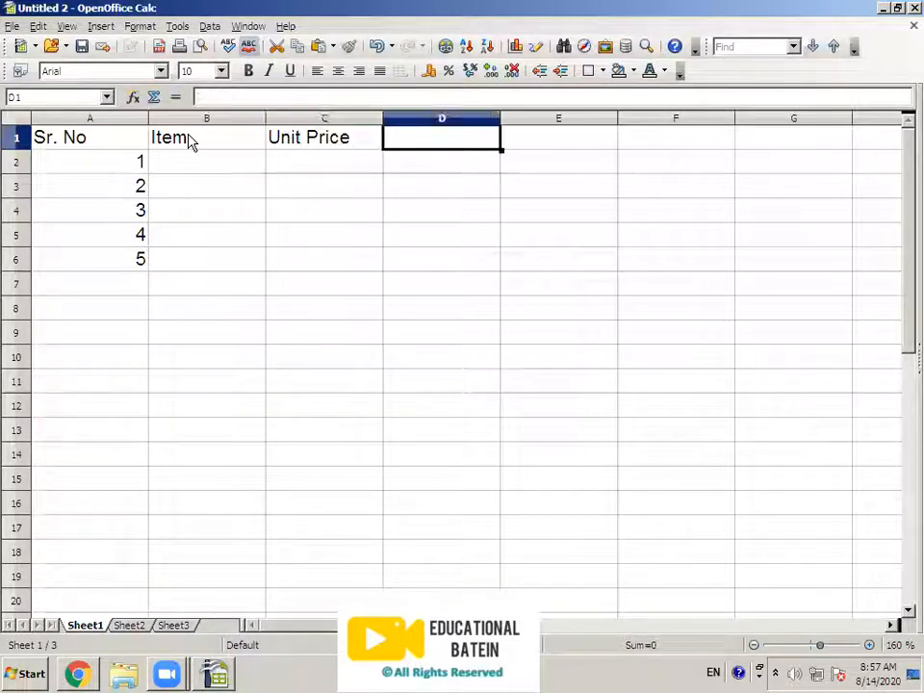
pyautogui.press('Left')
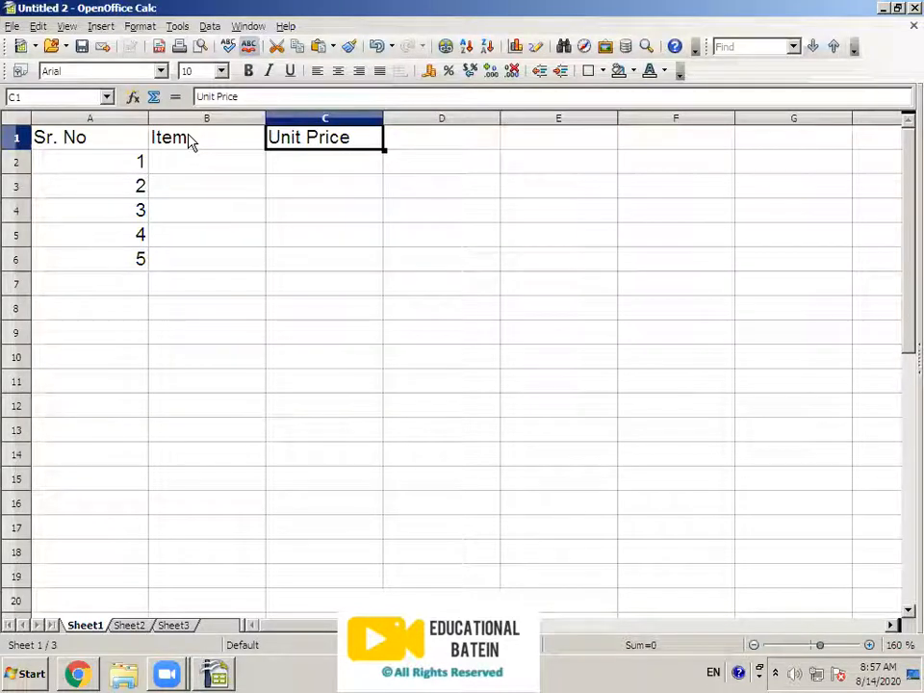
pyautogui.write('Quantity')
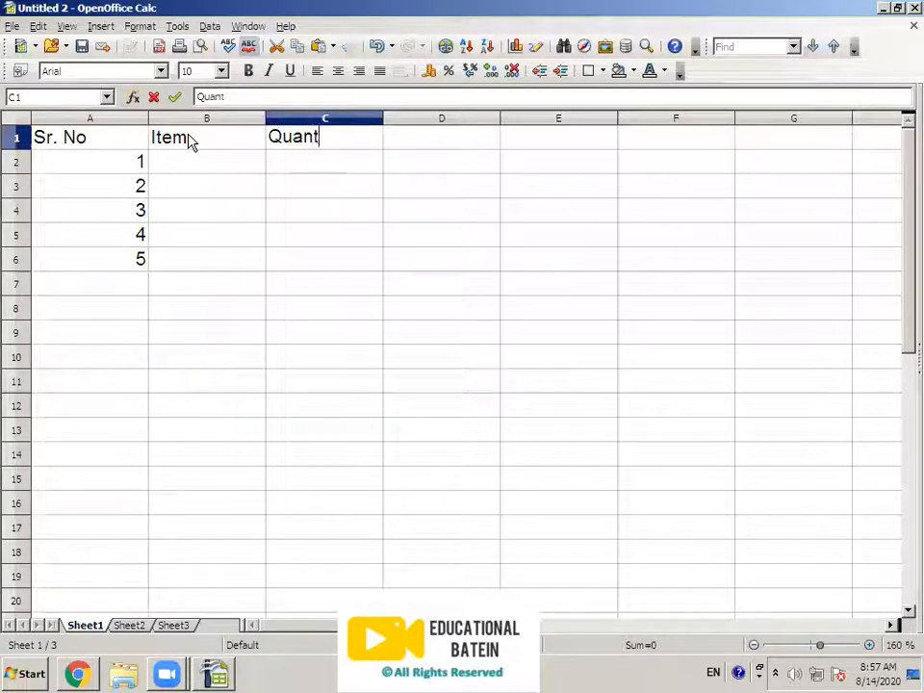
pyautogui.press('Tab')
pyautogui.write('Unit Price')
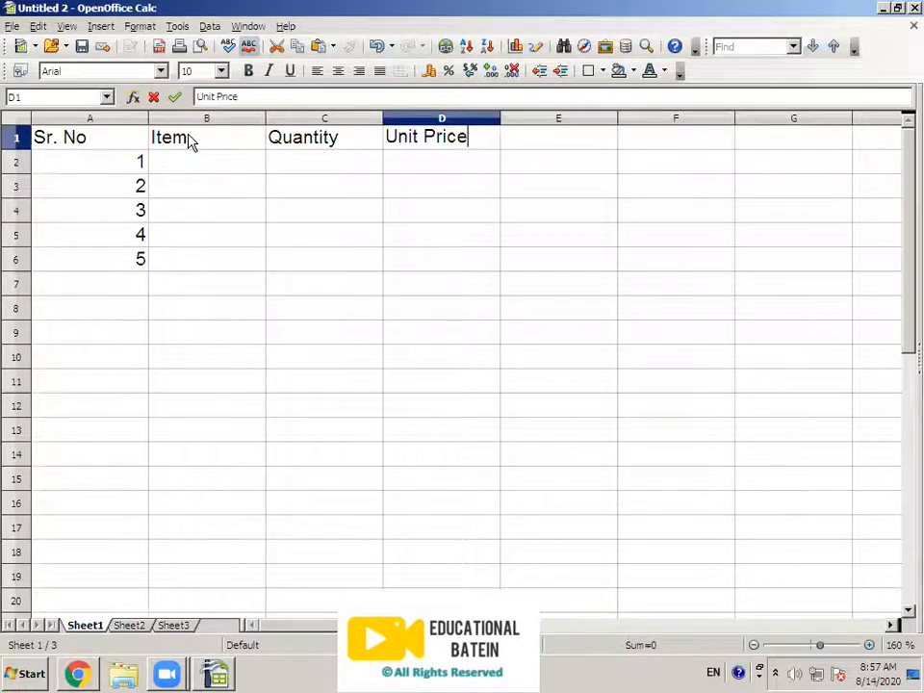
pyautogui.press('Return')
# List the first two items, Pen and Pencil, in cells B2 and B3 of the Item column
pyautogui.press('Left')
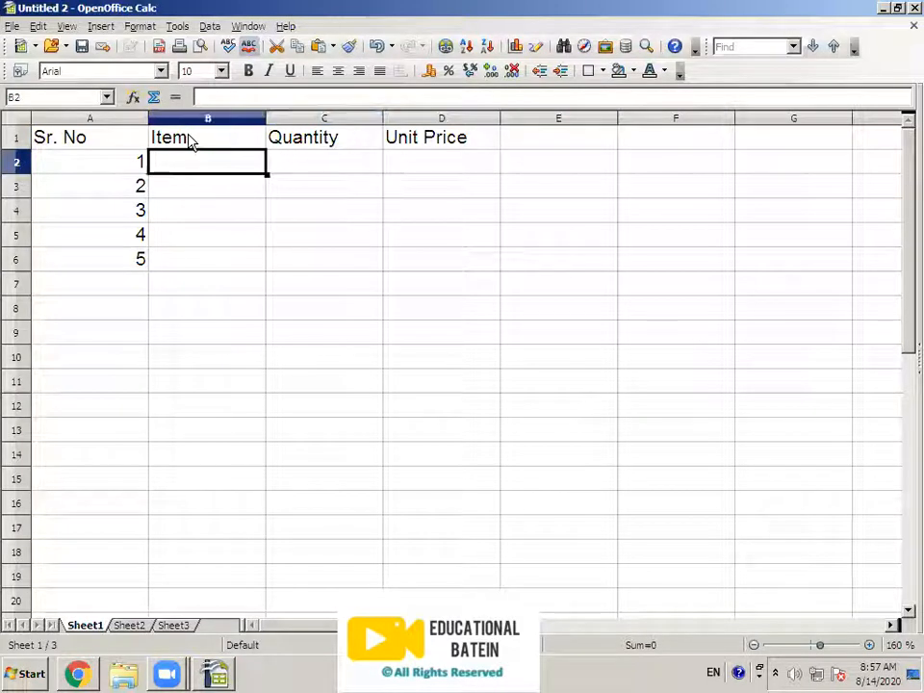
pyautogui.write('Pen')
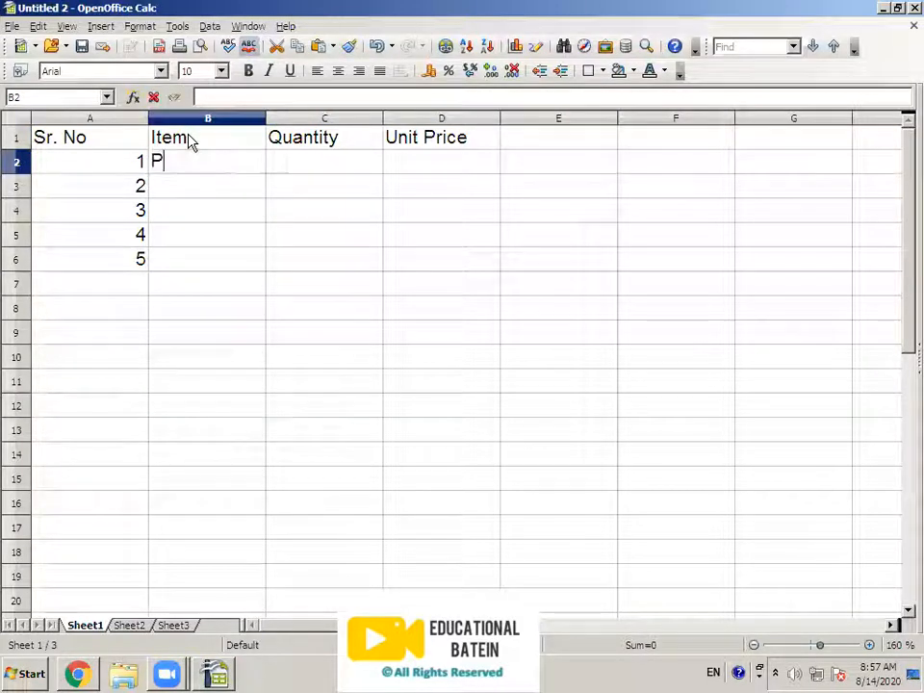
pyautogui.press('Return')
pyautogui.write('Pencily')
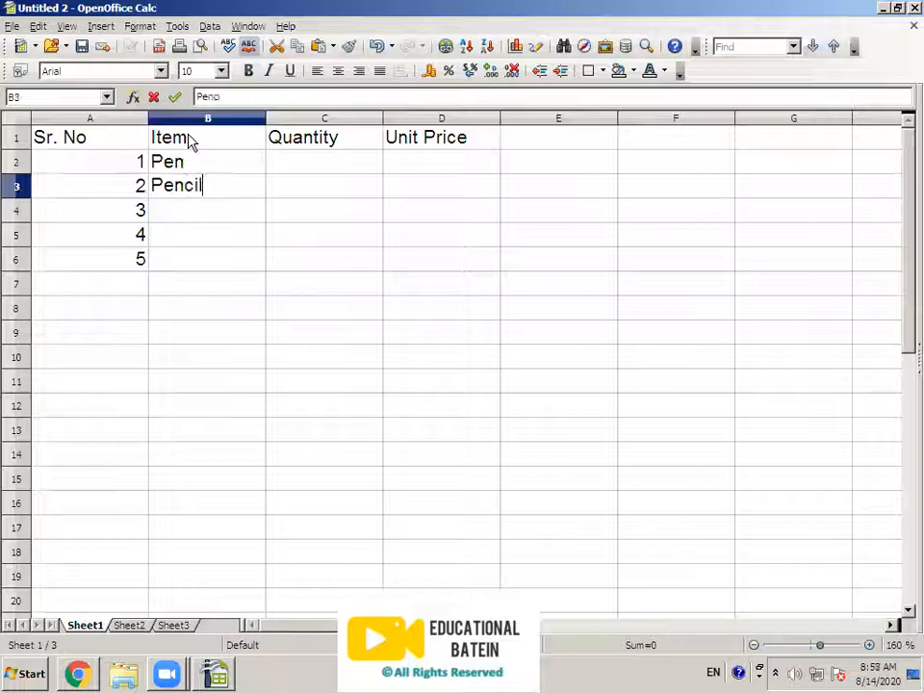
pyautogui.press('Return')
pyautogui.press('Up')
pyautogui.press('F2')
pyautogui.press('BackSpace')
pyautogui.press('Return')
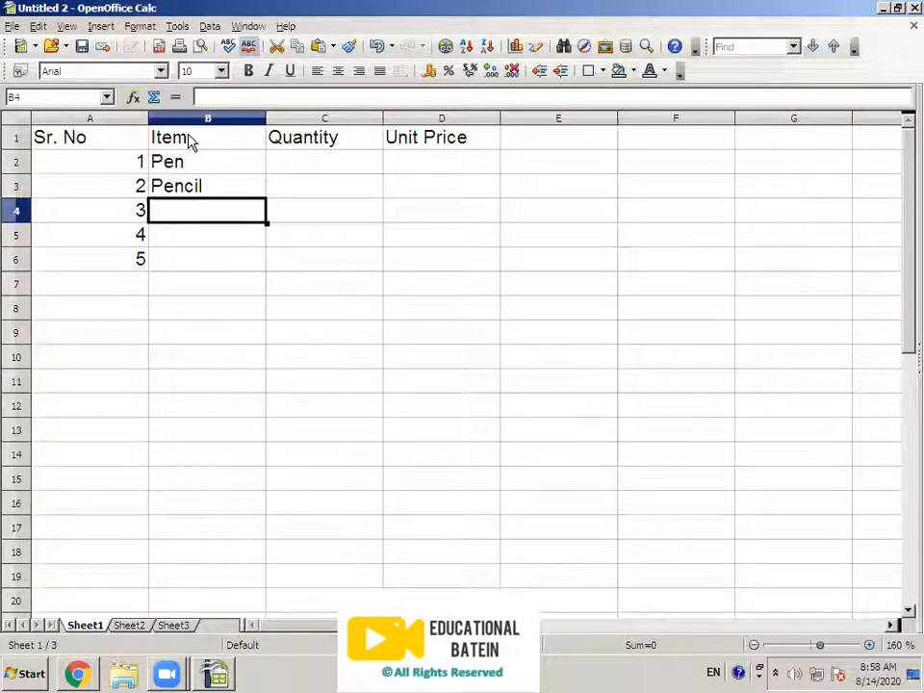
# Enter the items Pencil Box, Notebook and Notebook Cover in cells B4 to B6
pyautogui.write('Pencil Box')
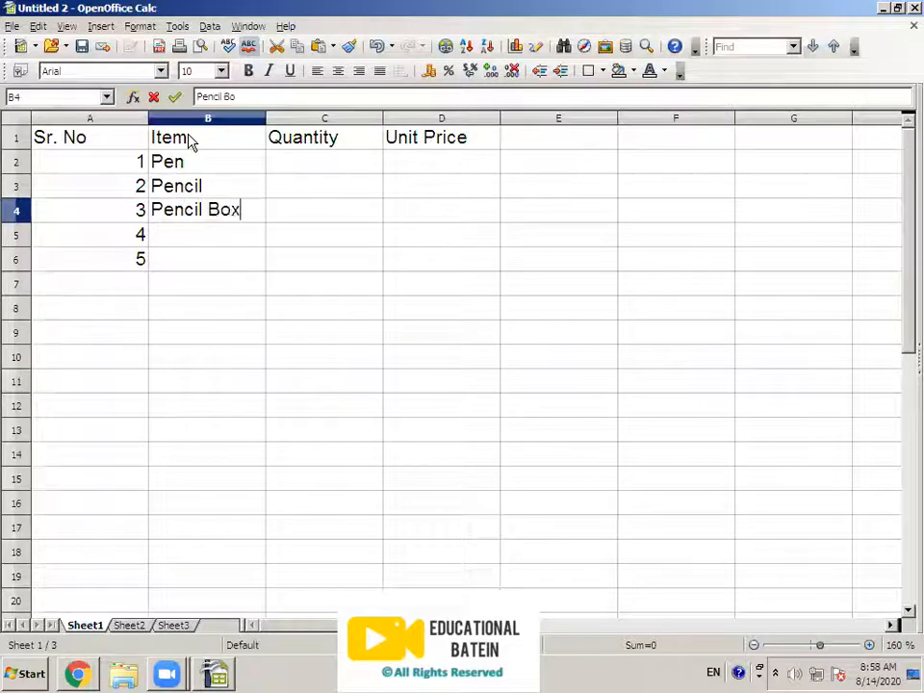
pyautogui.press('Return')
pyautogui.write('Notebook')
pyautogui.press('Return')
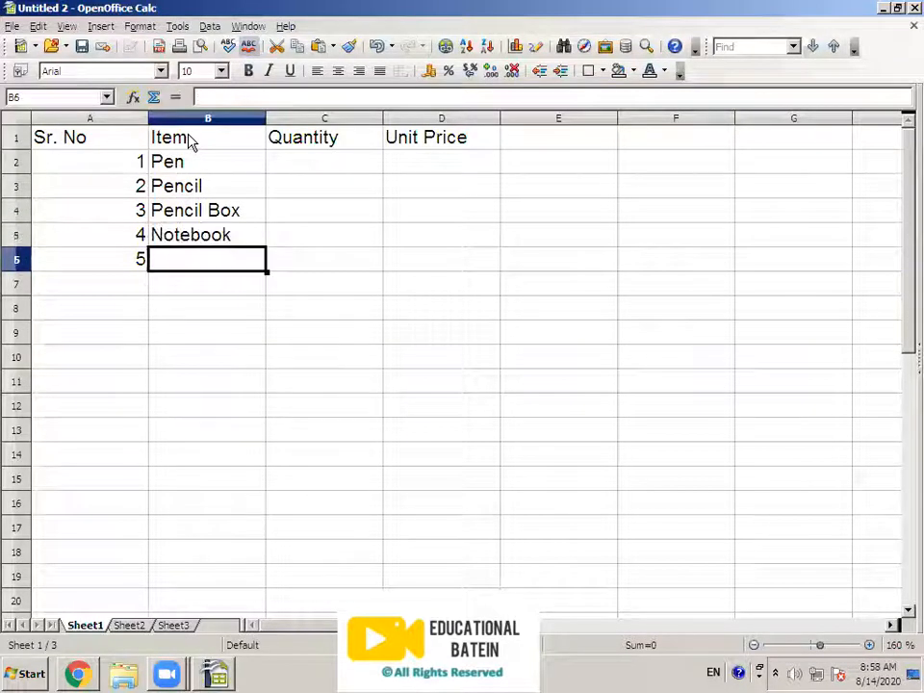
pyautogui.write('Notebook V')
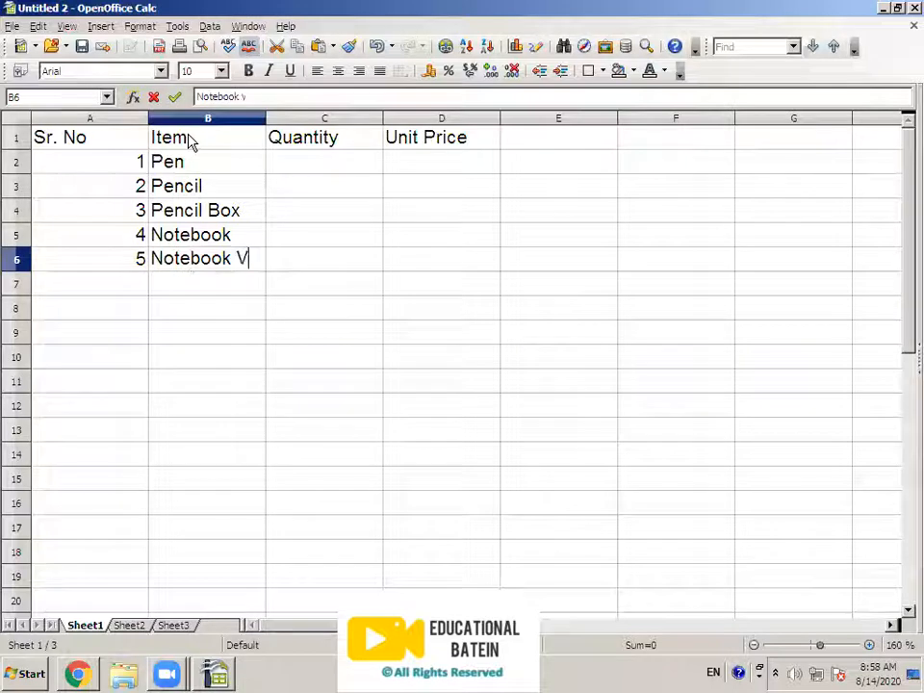
pyautogui.press('BackSpace')
pyautogui.write('Cover')
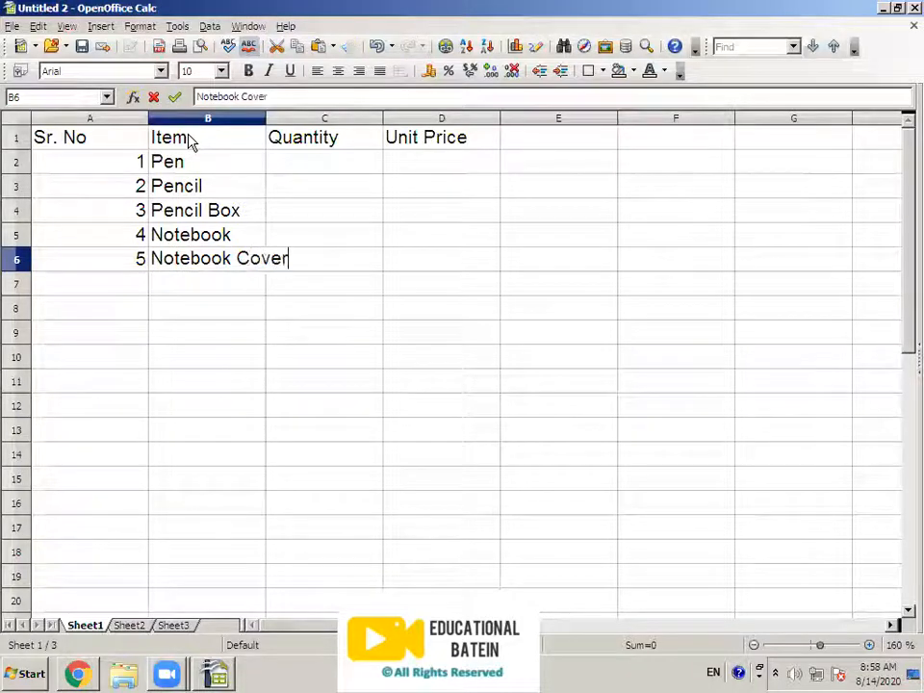
pyautogui.press('Return')
# Examine how the Notebook Cover text in B6 relates to the neighbouring cell C6
pyautogui.press('Up')
pyautogui.press('Right')
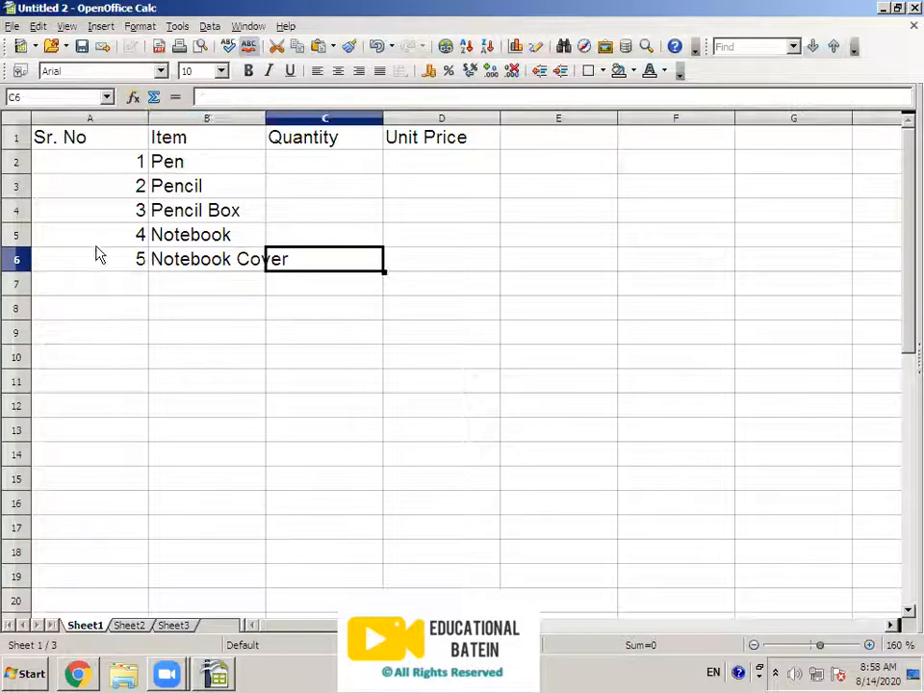
pyautogui.press('Down')
pyautogui.press('Down')
pyautogui.click(212, 267)
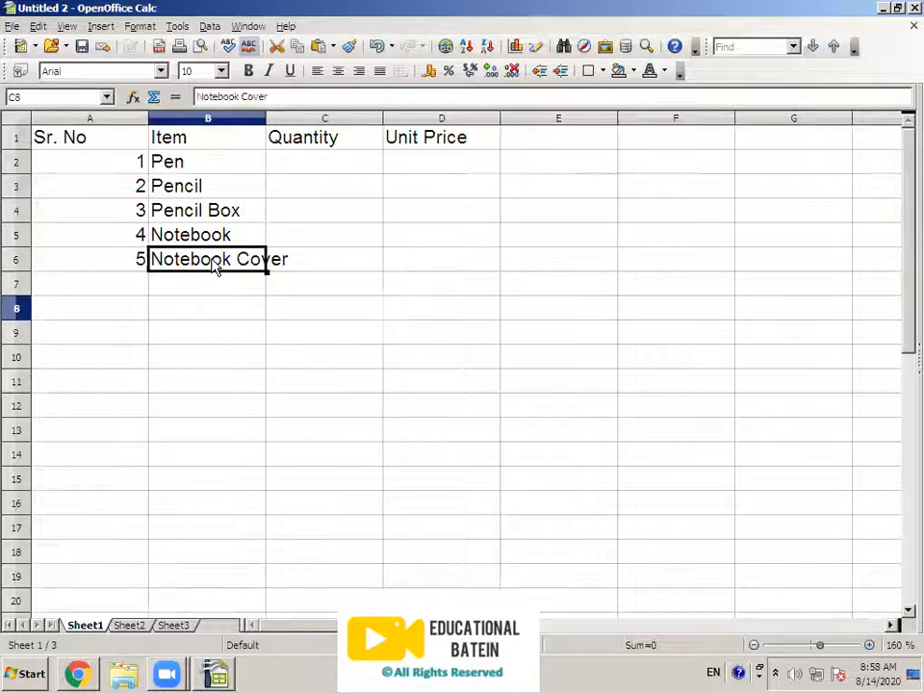
pyautogui.click(275, 300)
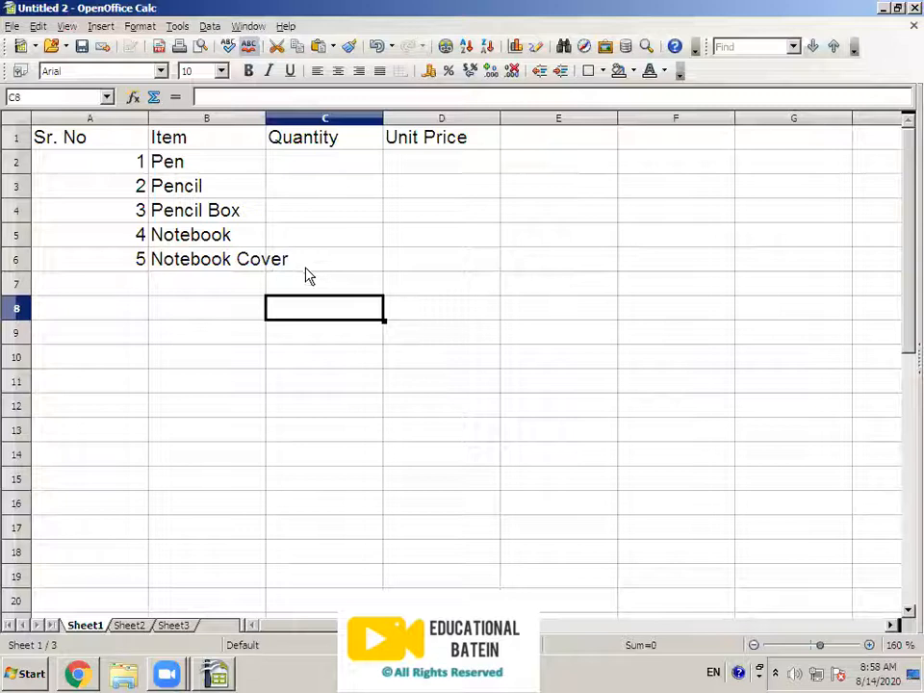
pyautogui.click(291, 265)
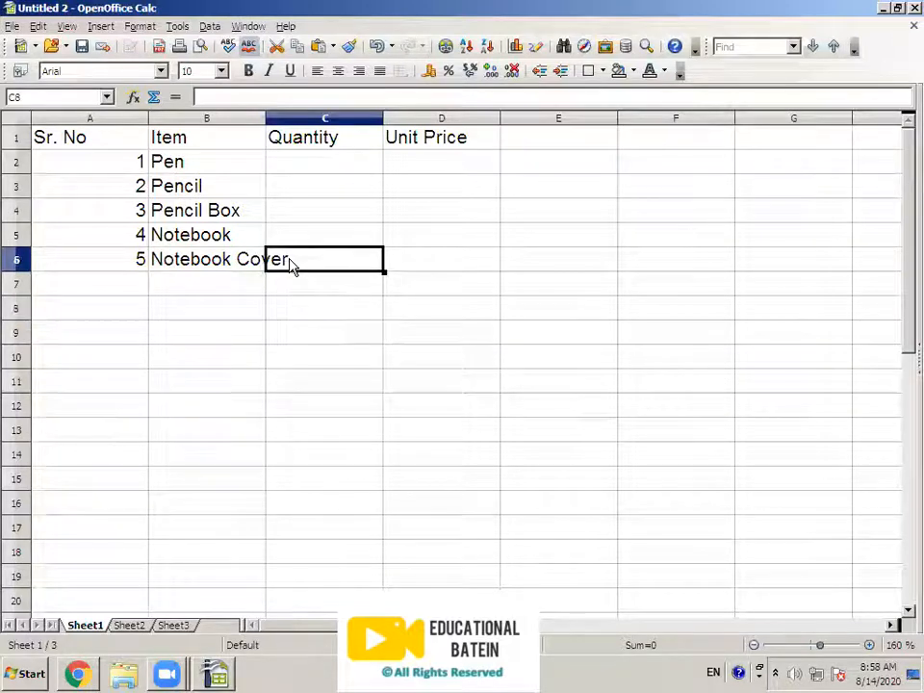
pyautogui.click(298, 331)
pyautogui.click(301, 260)
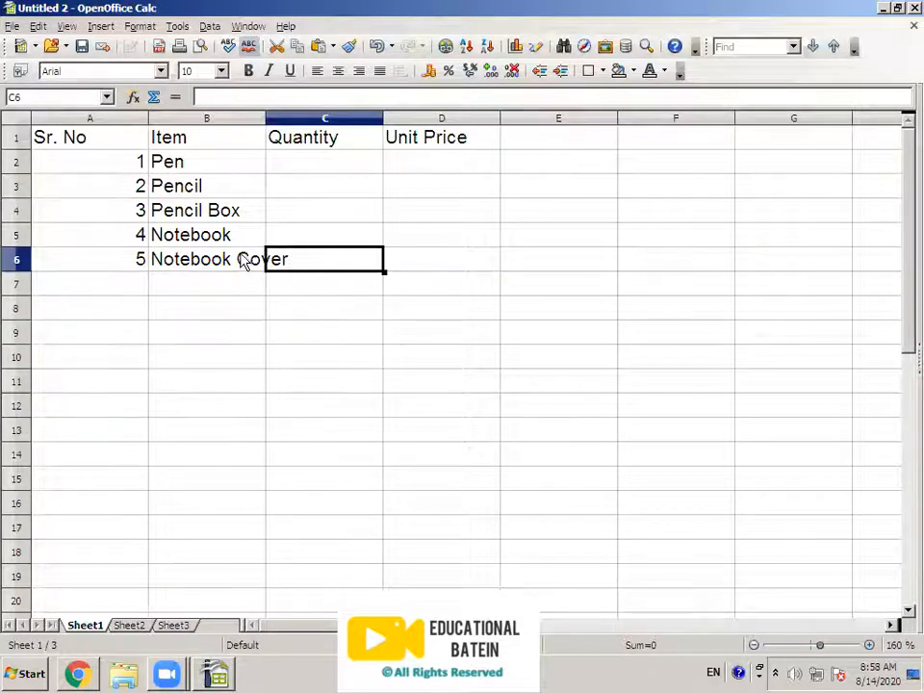
pyautogui.click(311, 305)
pyautogui.click(296, 267)
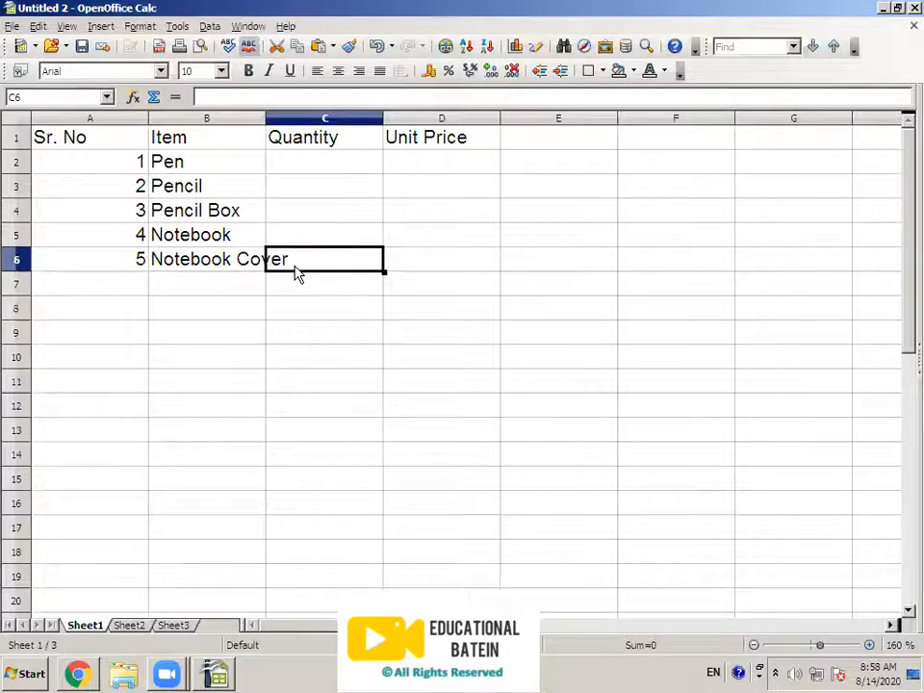
# Consult the textbook bill and enter the quantities 5 for Pen and 6 for Pencil in cells C2 and C3
pyautogui.click(96, 673)
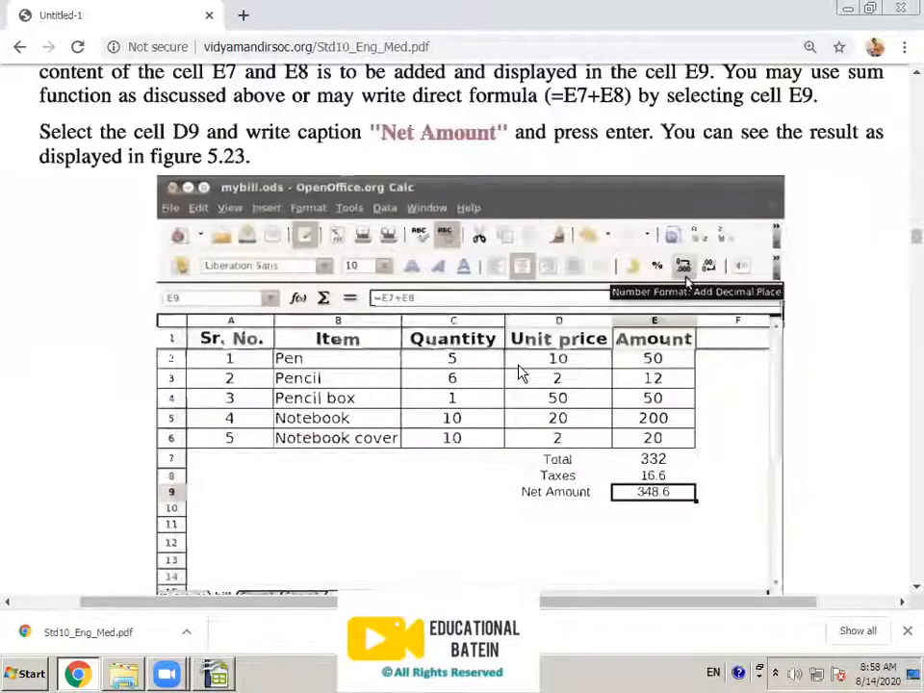
pyautogui.click(218, 673)
pyautogui.click(329, 163)
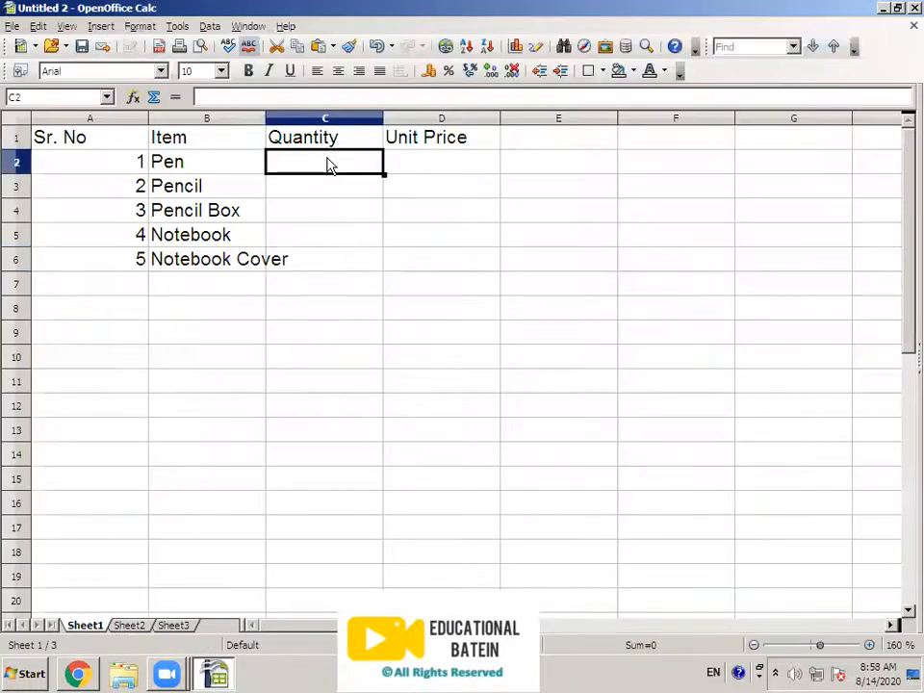
pyautogui.write('5')
pyautogui.press('Return')
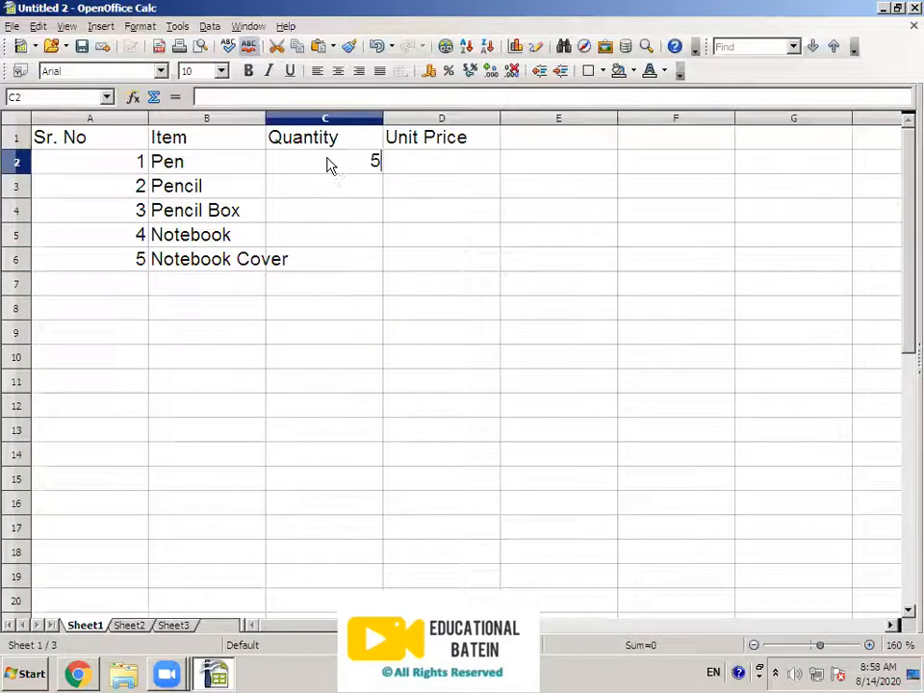
pyautogui.write('6')
pyautogui.press('Return')
# Enter the quantities 1, 10 and 10 for Pencil Box, Notebook and Notebook Cover in cells C4 to C6
pyautogui.write('1')
pyautogui.press('Return')
pyautogui.write('10')
pyautogui.press('Return')
pyautogui.write('10')
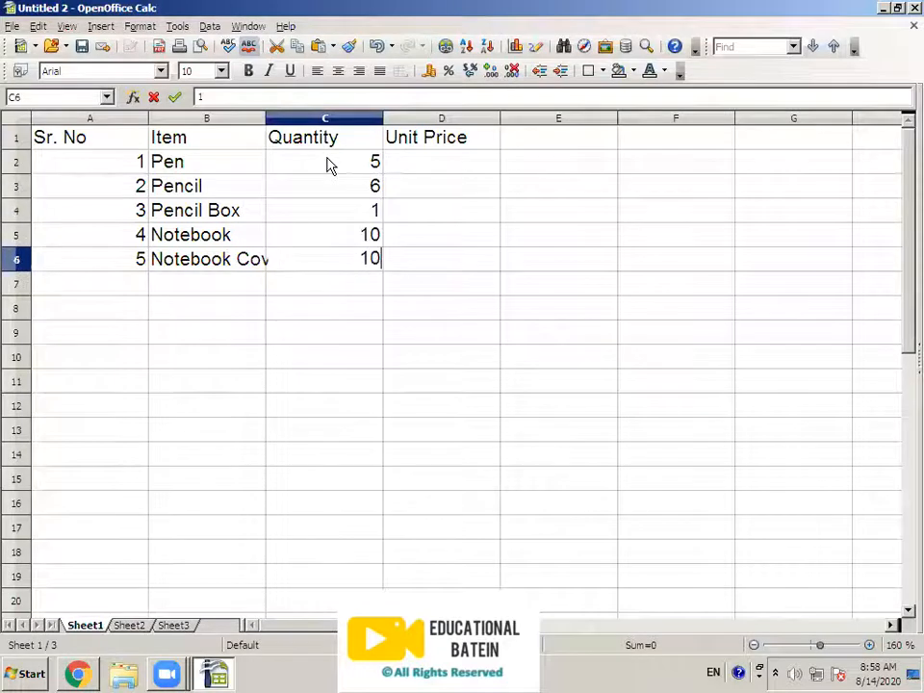
pyautogui.press('Return')
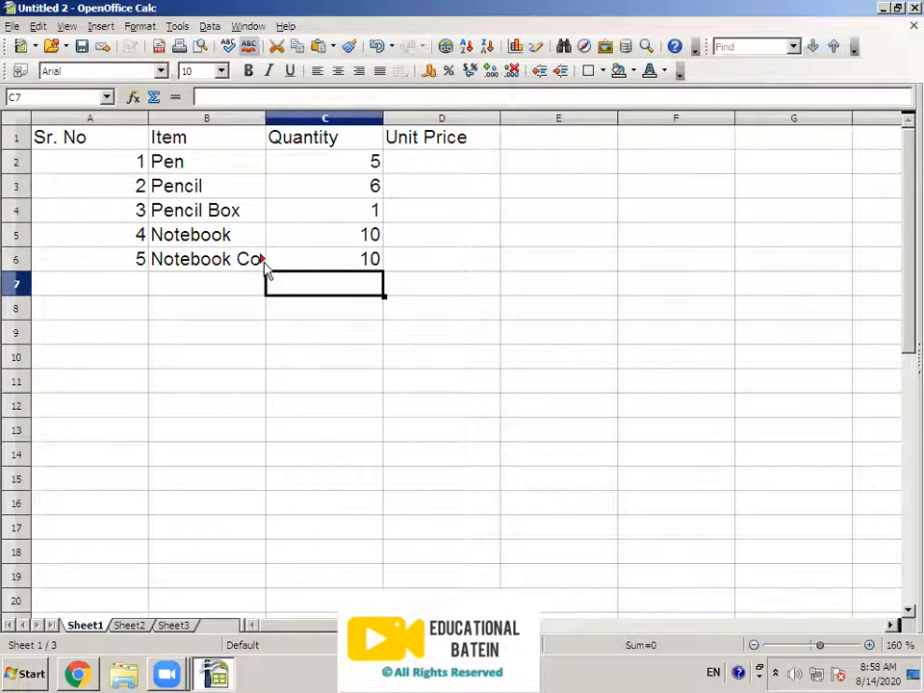
# Check the textbook bill again and enter the unit prices 10 for Pen and 2 for Pencil in cells D2 and D3
pyautogui.scroll(1, 264, 270)
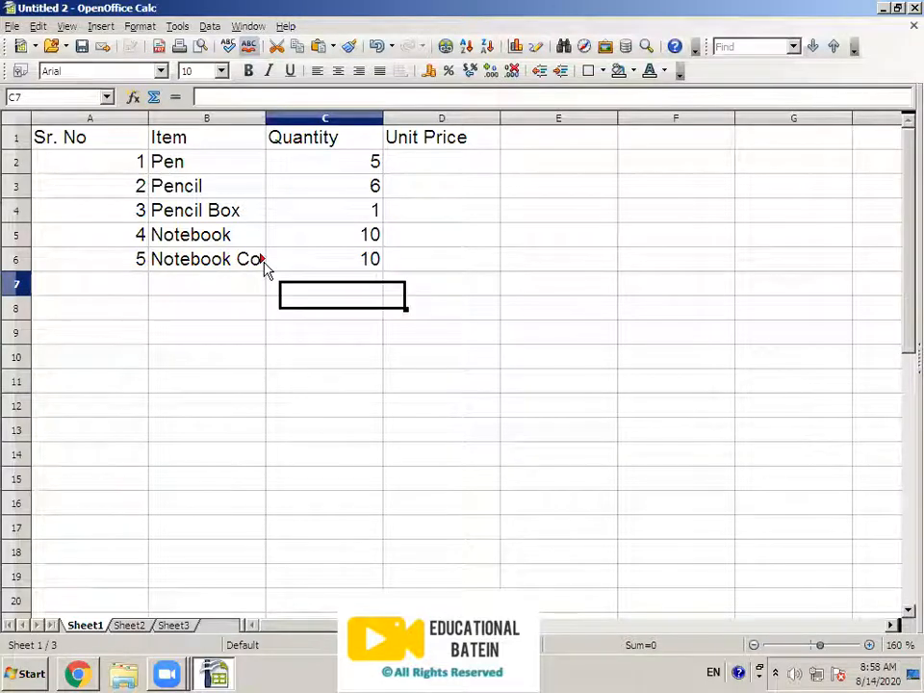
pyautogui.scroll(1, 274, 278)
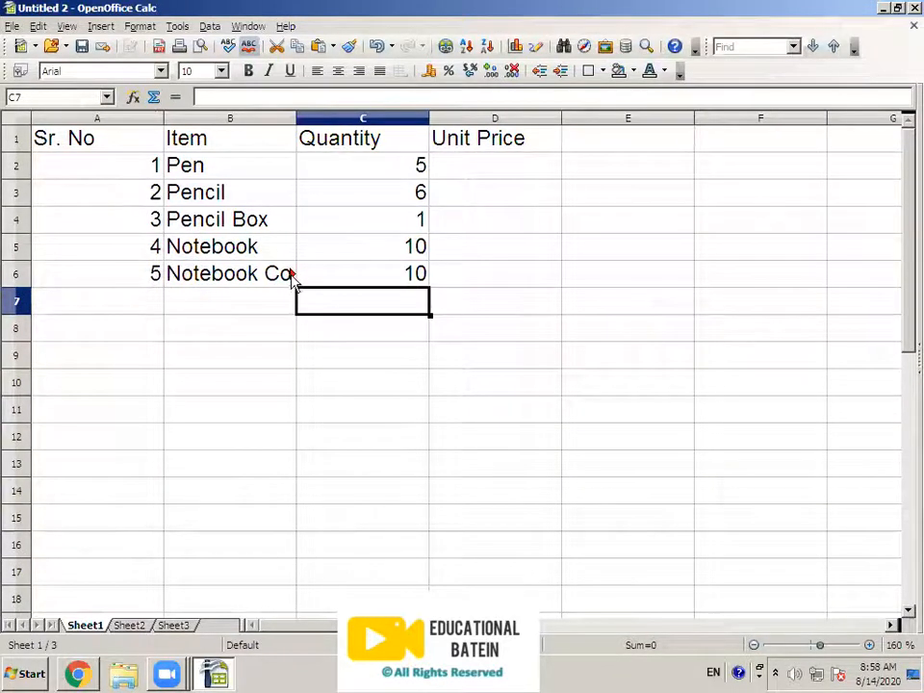
pyautogui.scroll(1, 293, 275)
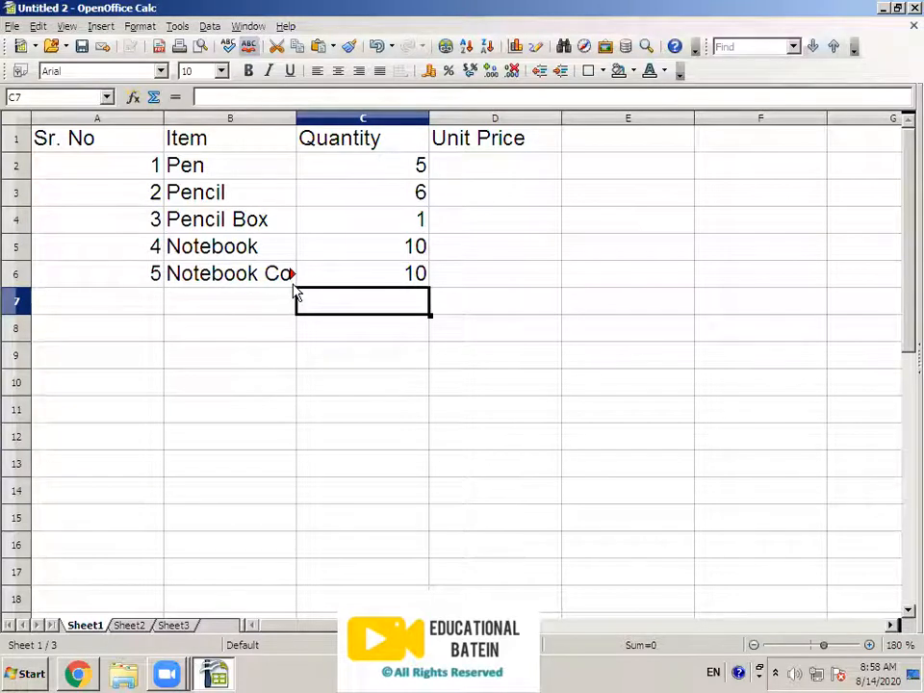
pyautogui.click(458, 172)
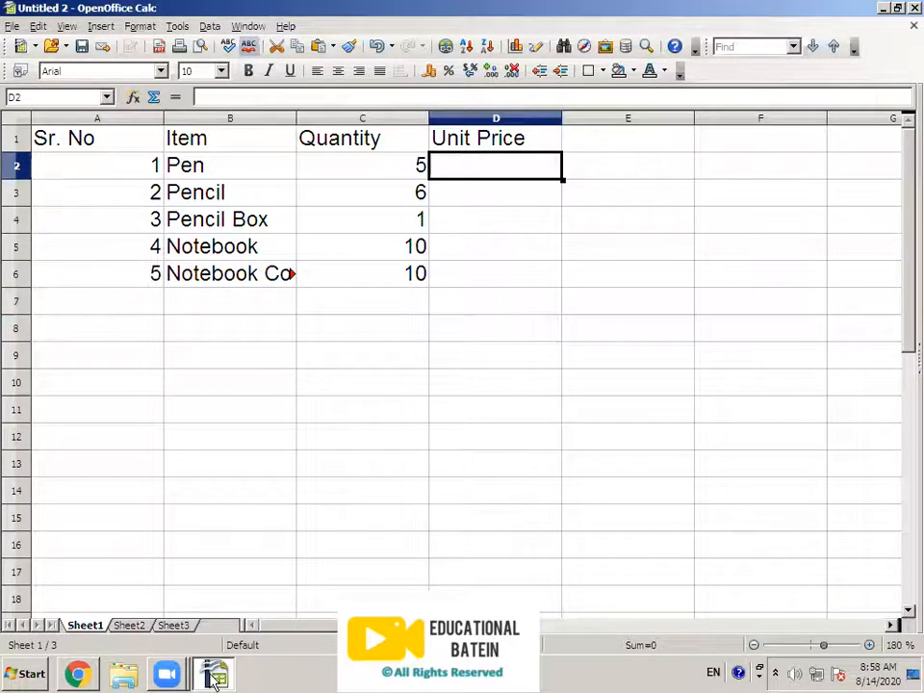
pyautogui.click(77, 673)
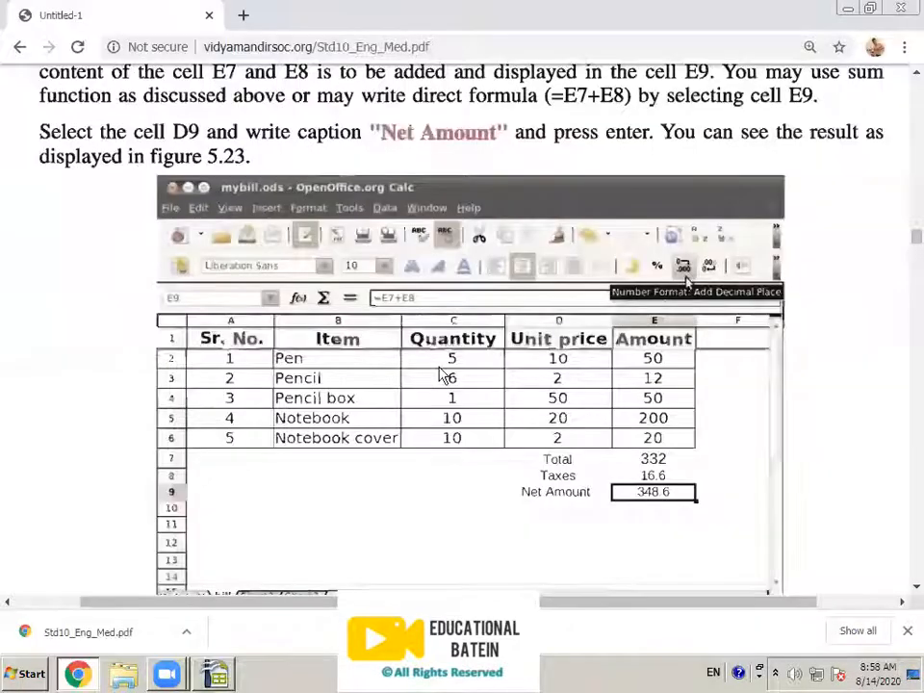
pyautogui.click(218, 674)
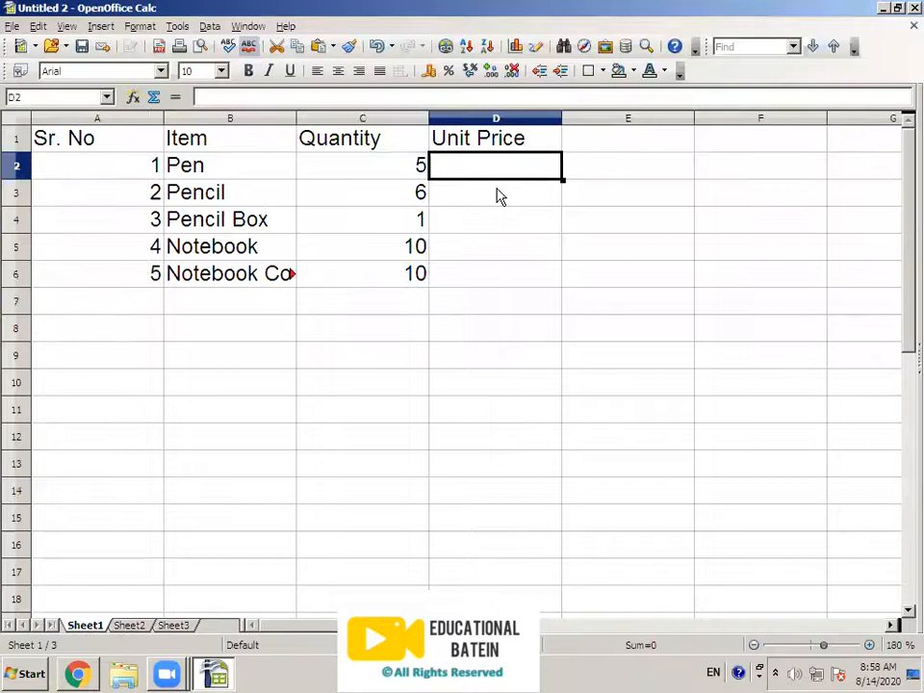
pyautogui.write('10')
pyautogui.press('Return')
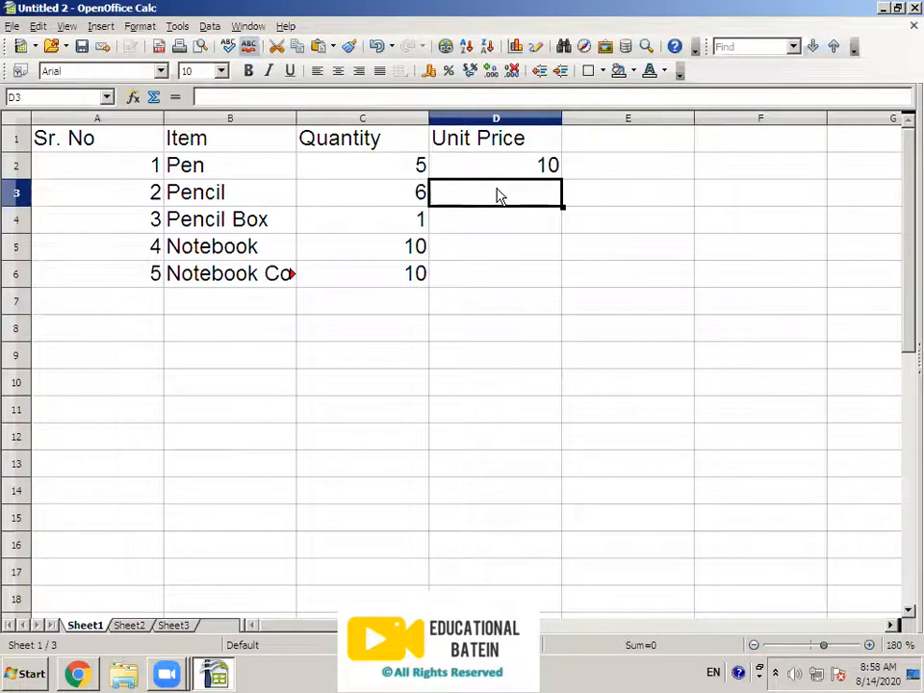
pyautogui.write('2')
pyautogui.press('Return')
# Enter the unit prices 50, 20 and 2 for Pencil Box, Notebook and Notebook Cover in cells D4 to D6
pyautogui.write('50')
pyautogui.press('Return')
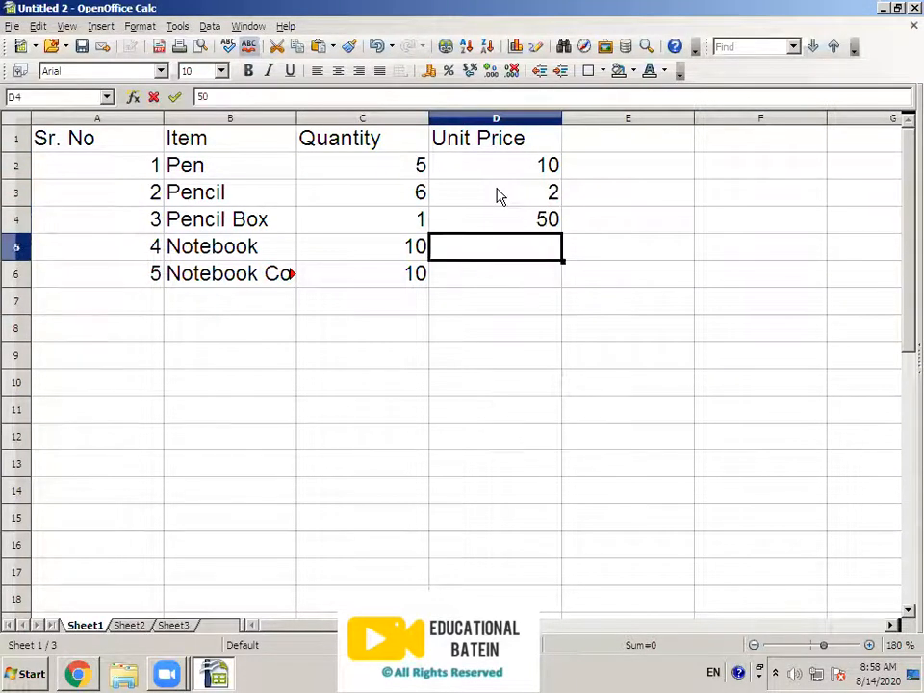
pyautogui.write('20')
pyautogui.press('Return')
pyautogui.write('2')
pyautogui.press('Return')
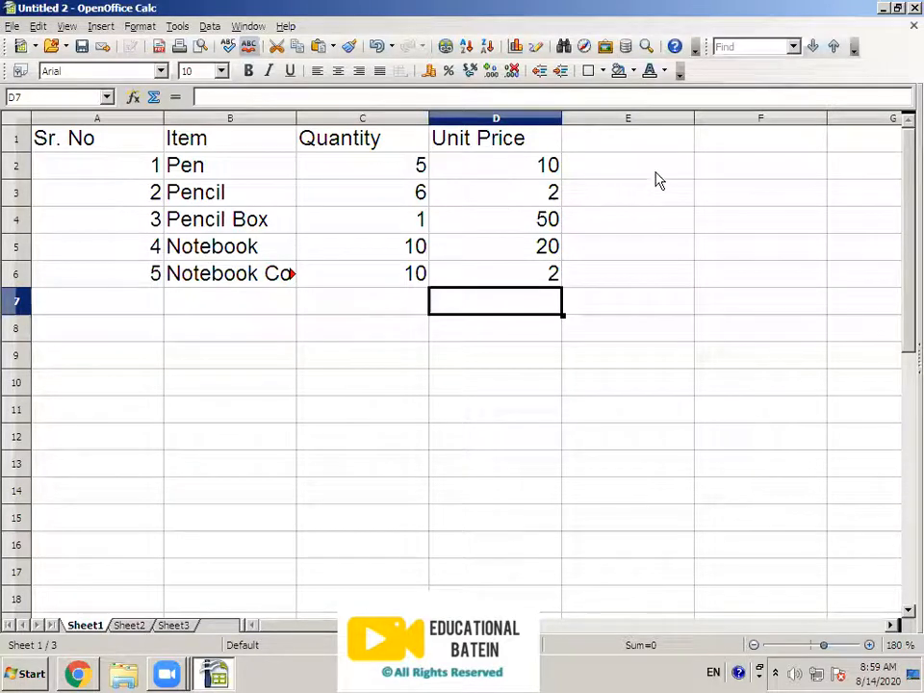
# Add the column heading Amount in cell E1
pyautogui.click(631, 139)
pyautogui.write('Amount')
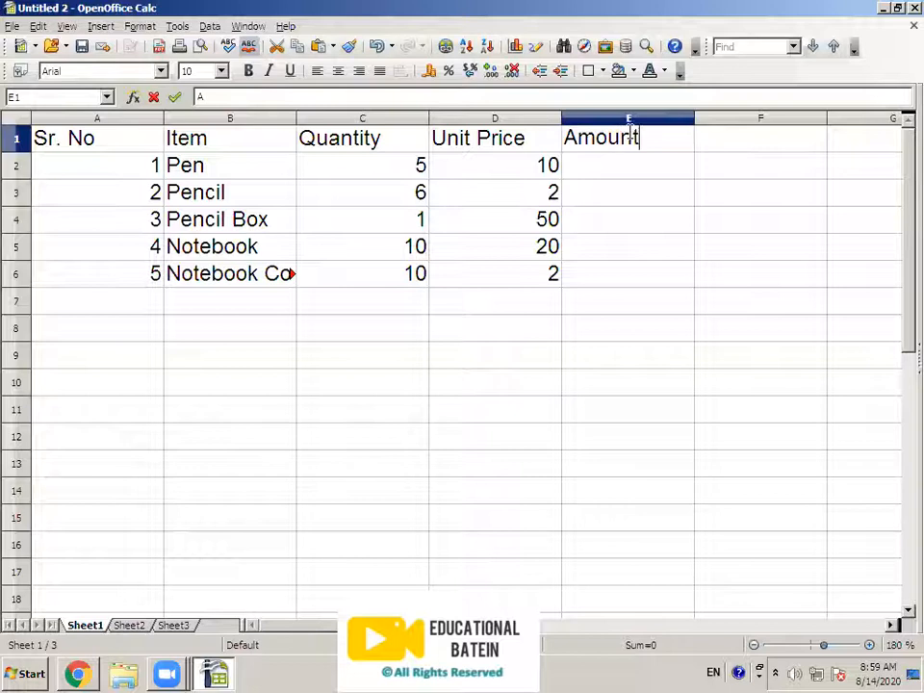
pyautogui.press('Return')
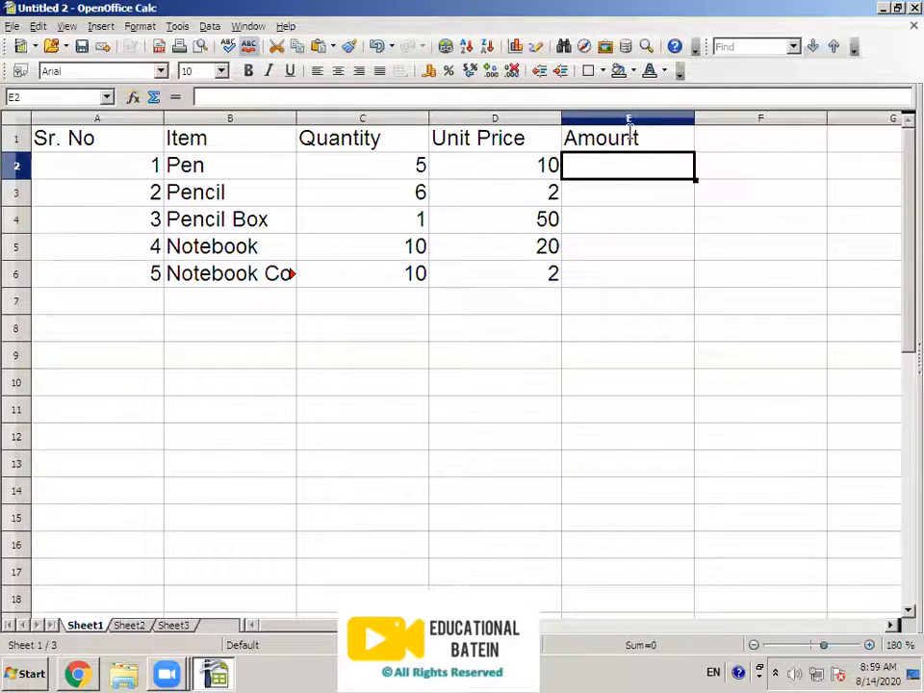
# Try the fixed-number formula =5*10 in cell E2, copied down to E6, and clear those cells again
pyautogui.write('=')
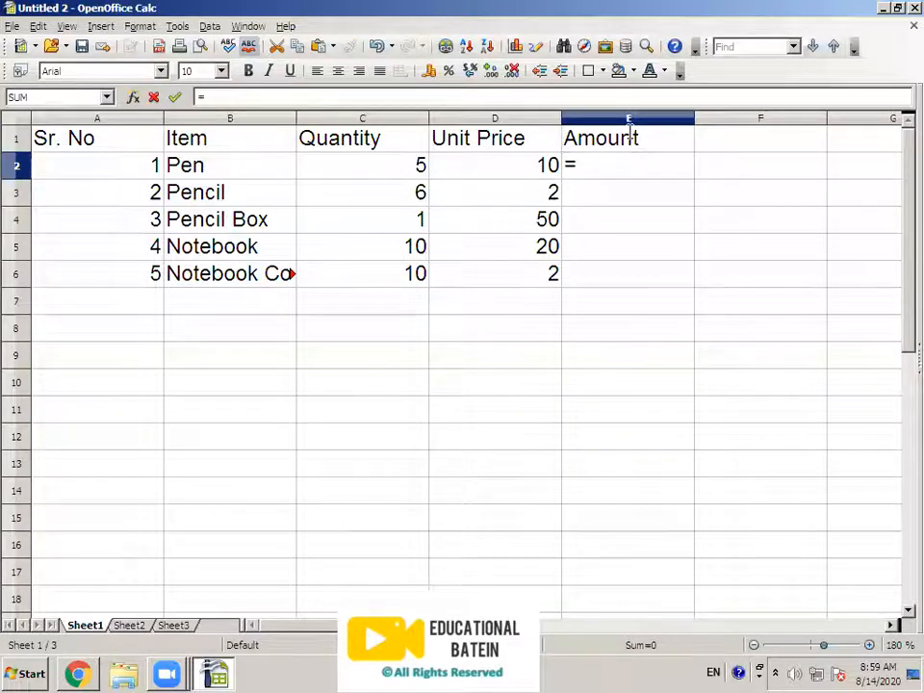
pyautogui.write('5*10')
pyautogui.press('Return')
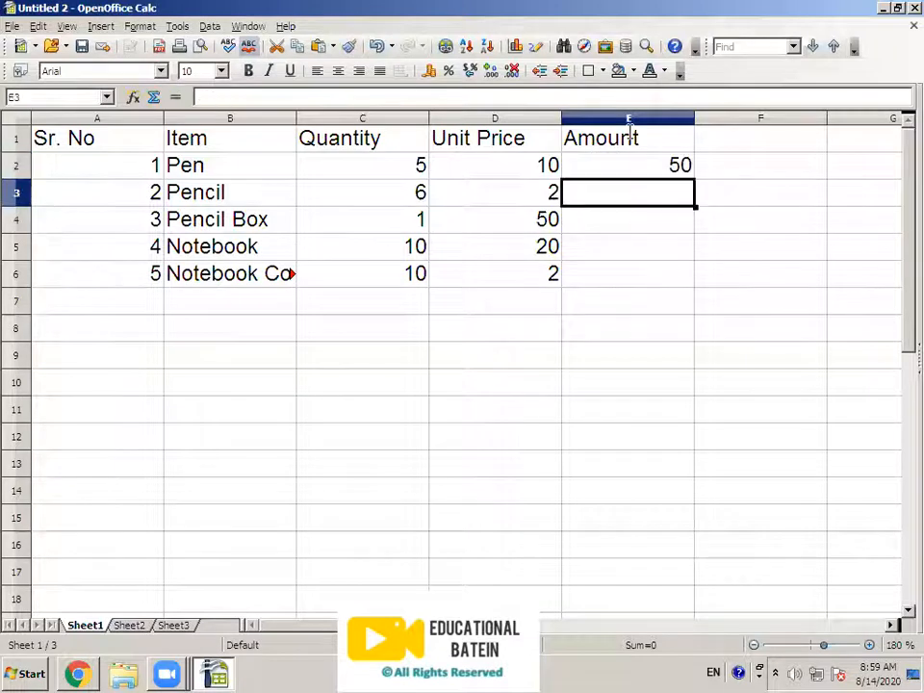
pyautogui.click(671, 173)
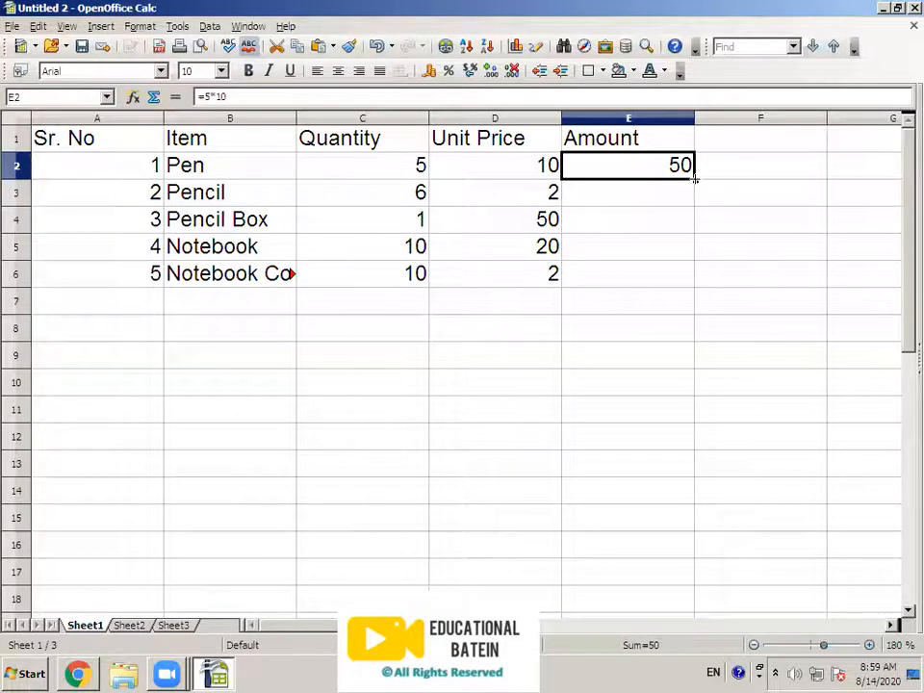
pyautogui.moveTo(691, 206); pyautogui.dragTo(682, 288)
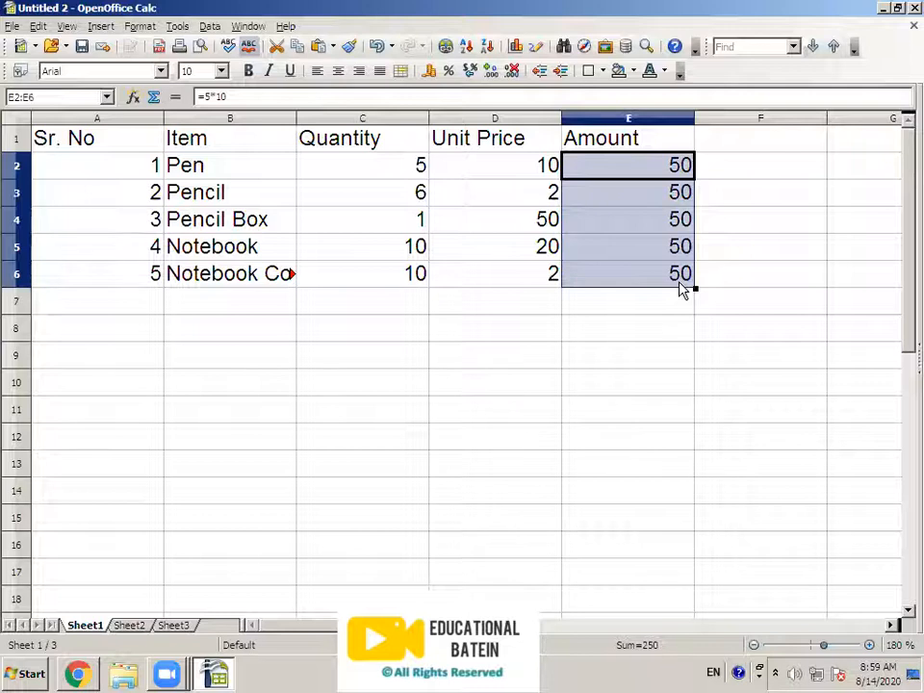
pyautogui.press('Delete')
pyautogui.click(575, 264)
# Calculate the Pen amount in cell E2 with the cell-reference formula =C2*D2
pyautogui.click(604, 178)
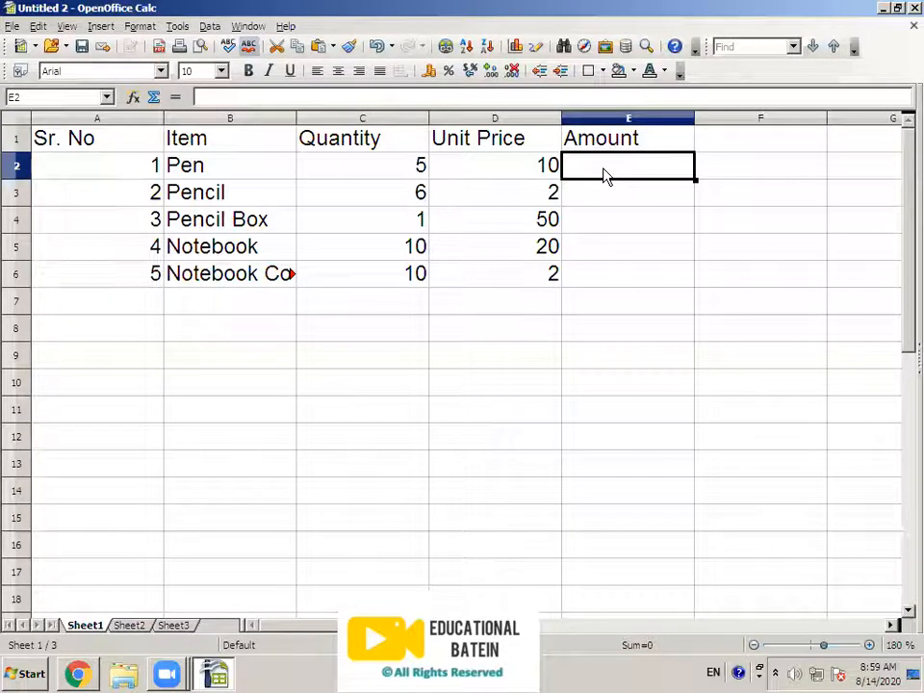
pyautogui.write('=')
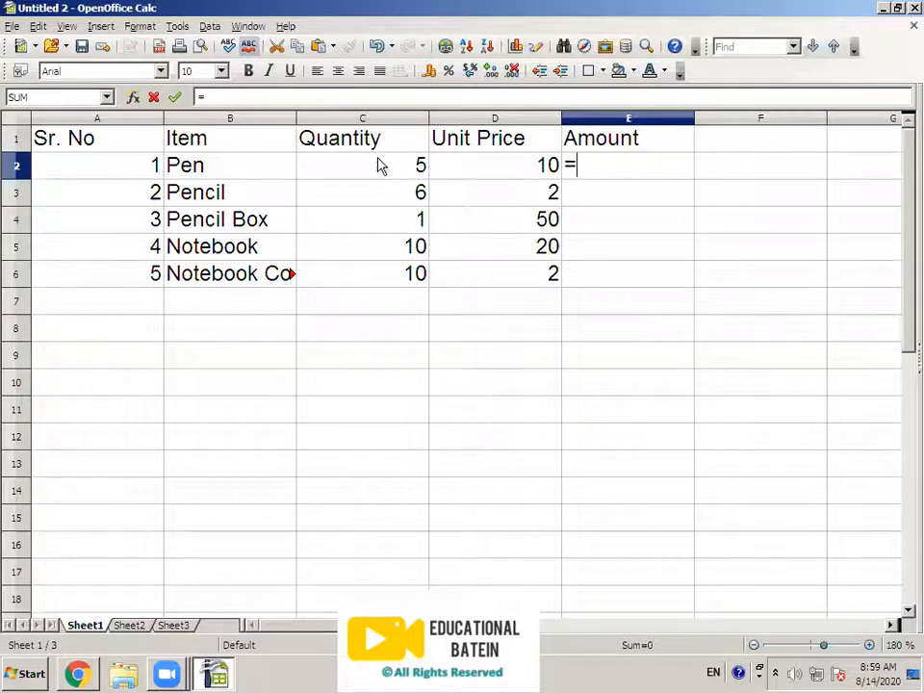
pyautogui.write('c2*')
pyautogui.click(522, 171)
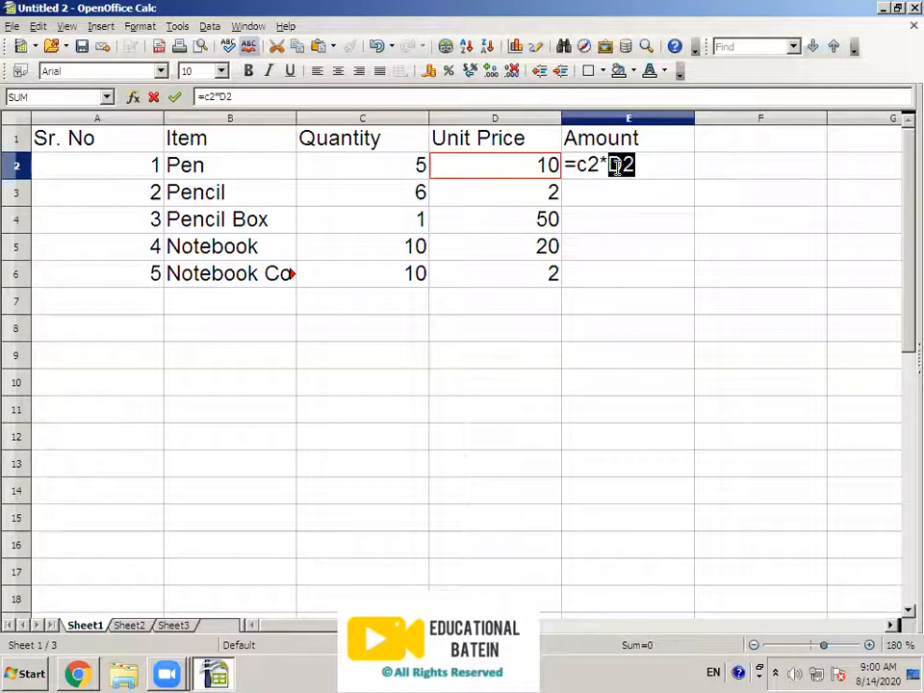
pyautogui.press('Return')
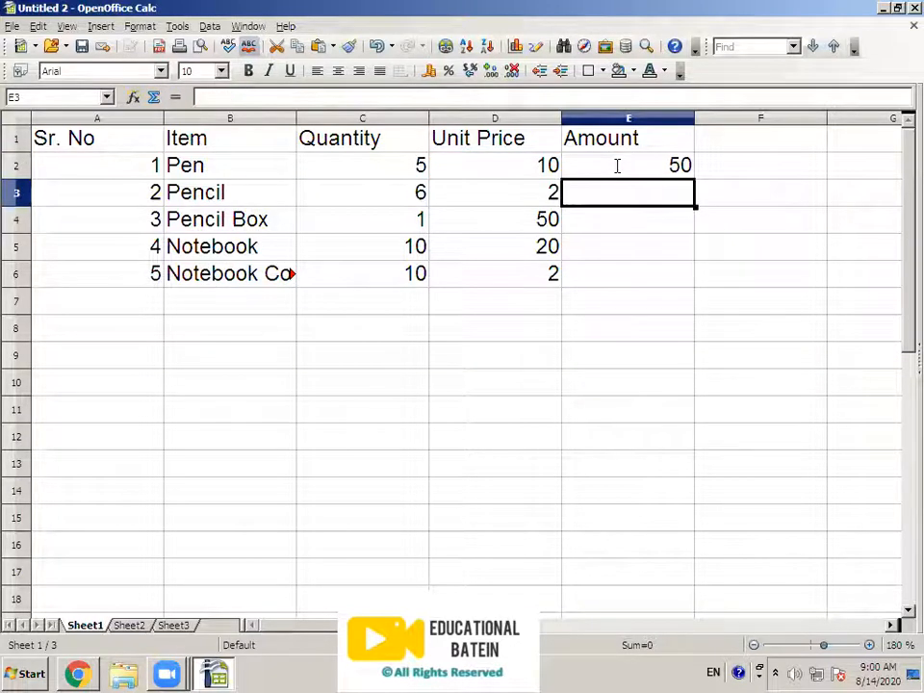
# Calculate the Pencil amount in cell E3 with the formula =C3*D3 and copy it down to E6
pyautogui.write('=')
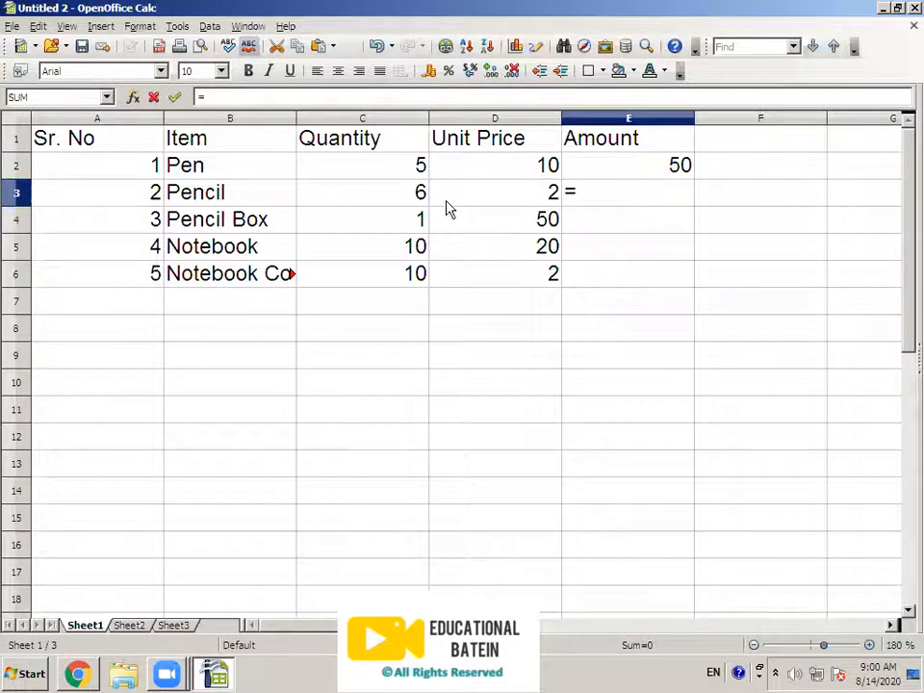
pyautogui.click(383, 197)
pyautogui.write('*')
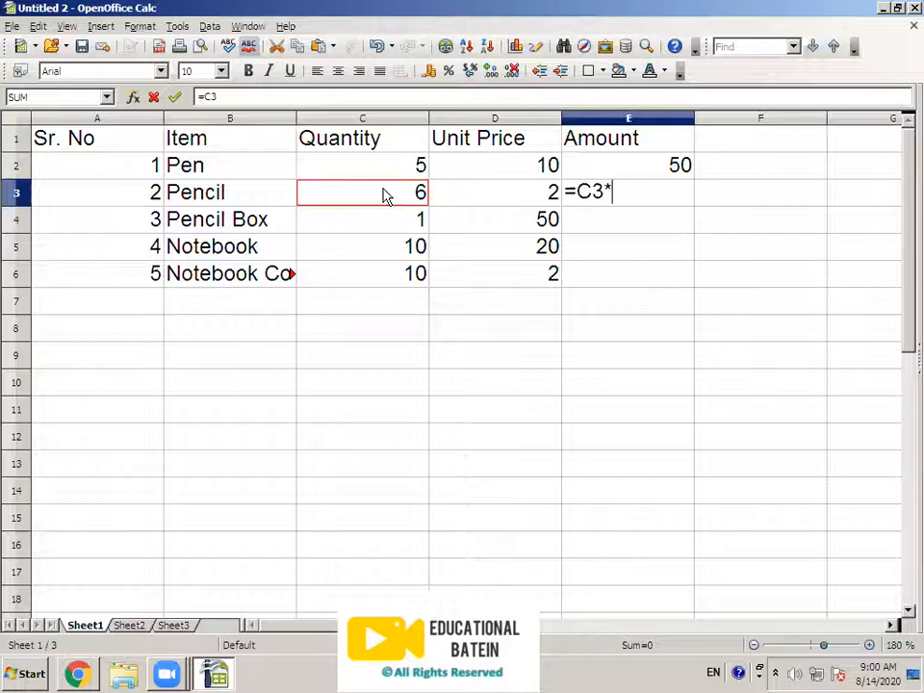
pyautogui.click(476, 195)
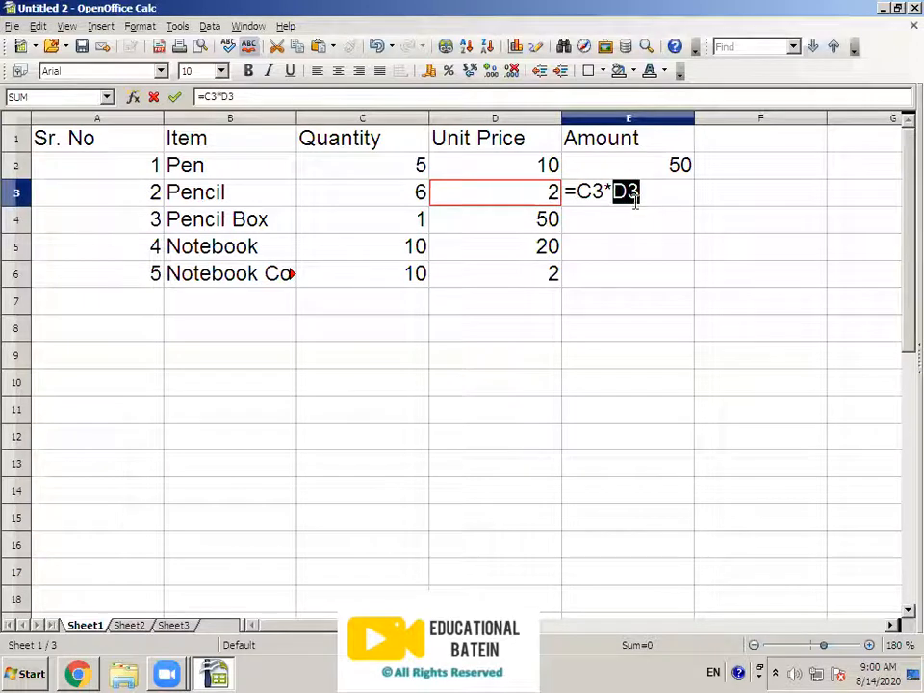
pyautogui.press('Return')
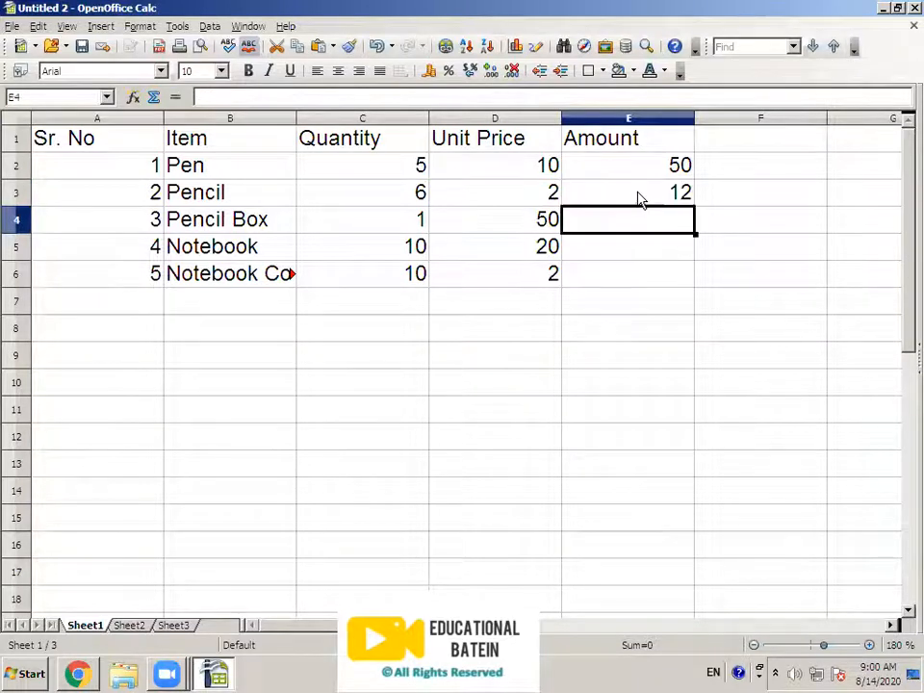
pyautogui.click(639, 200)
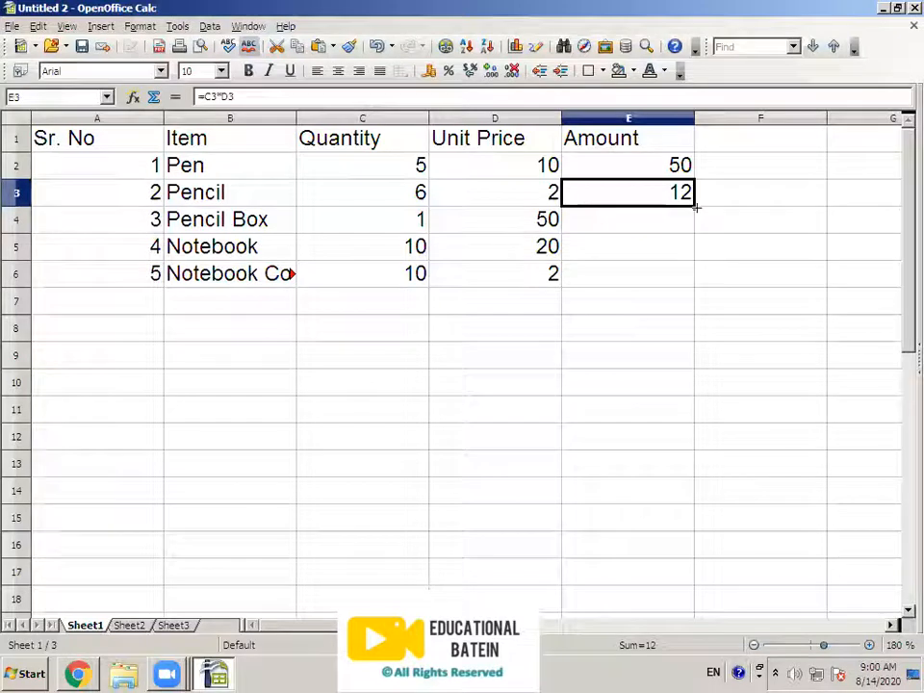
pyautogui.moveTo(695, 207); pyautogui.dragTo(691, 281)
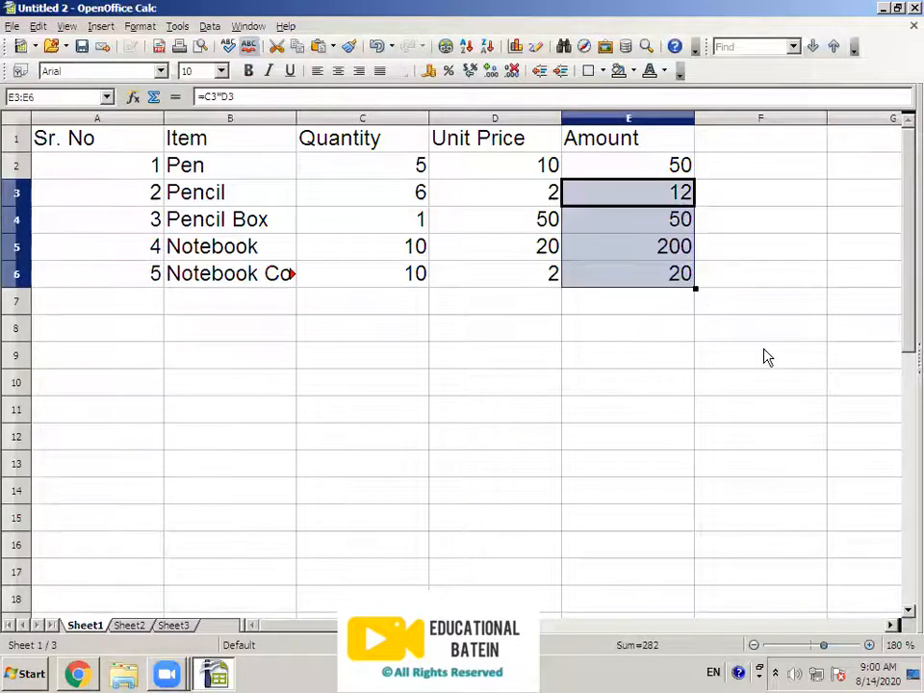
# Examine the quantities, unit prices and copied amount formulas in rows 4 to 6
pyautogui.click(418, 222)
pyautogui.click(541, 227)
pyautogui.click(669, 224)
pyautogui.click(425, 250)
pyautogui.click(460, 256)
pyautogui.click(633, 258)
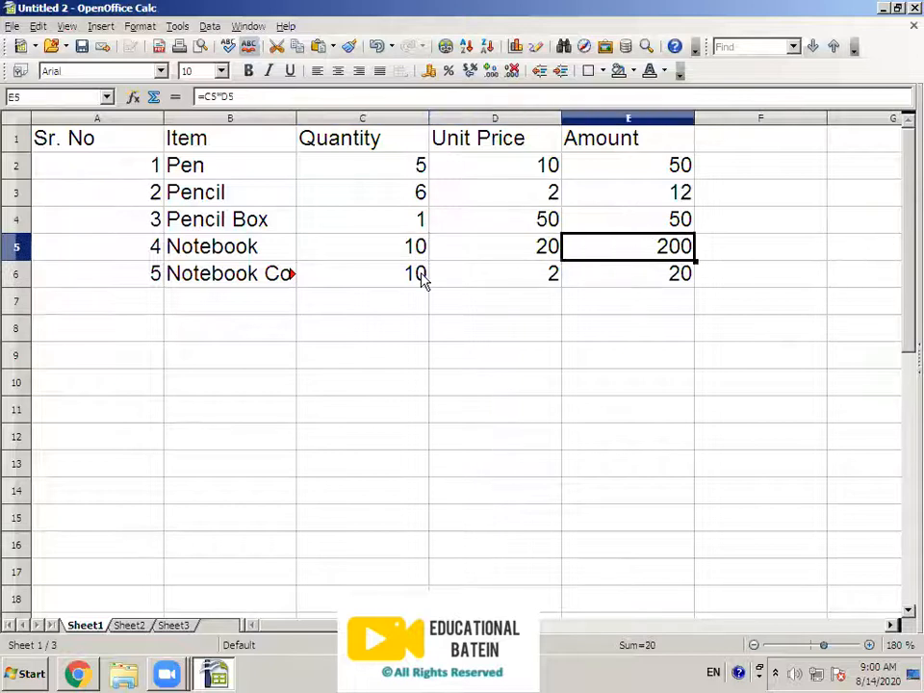
pyautogui.click(426, 277)
pyautogui.click(630, 282)
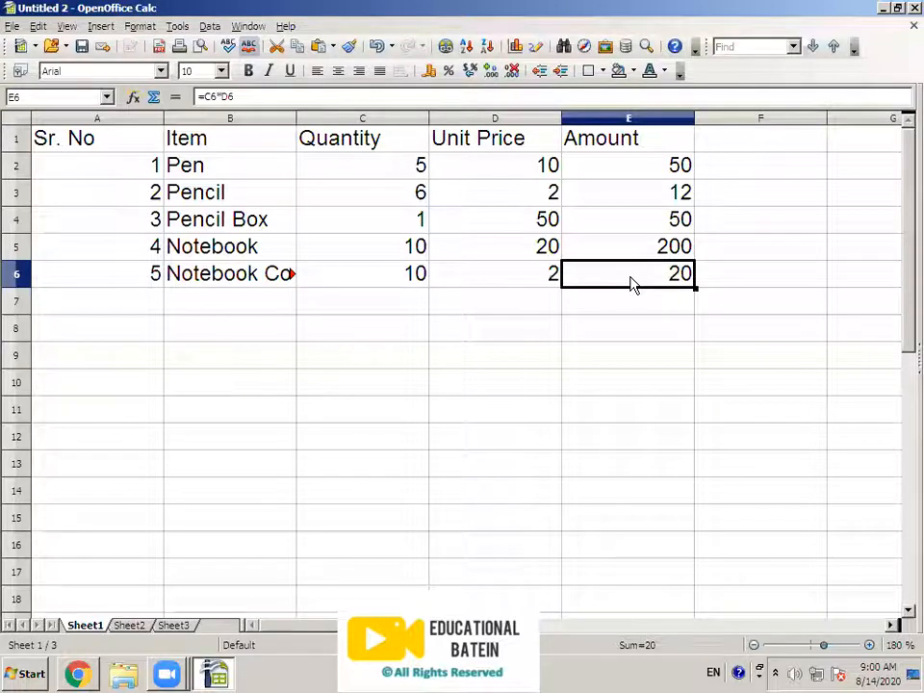
# Enter the caption Total Amount in cell D7 below the unit prices
pyautogui.click(535, 311)
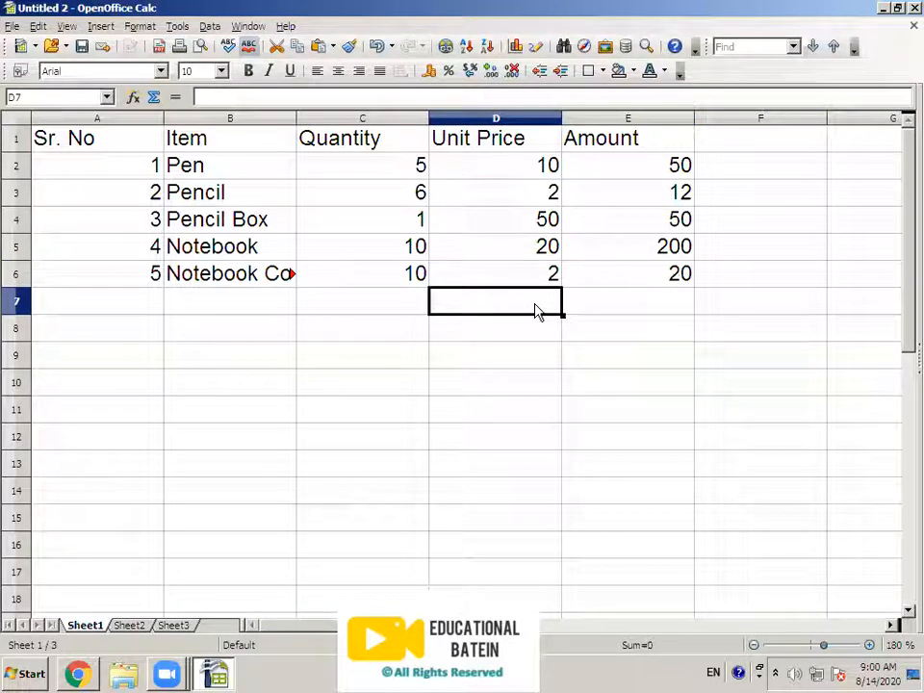
pyautogui.write('Total Am')
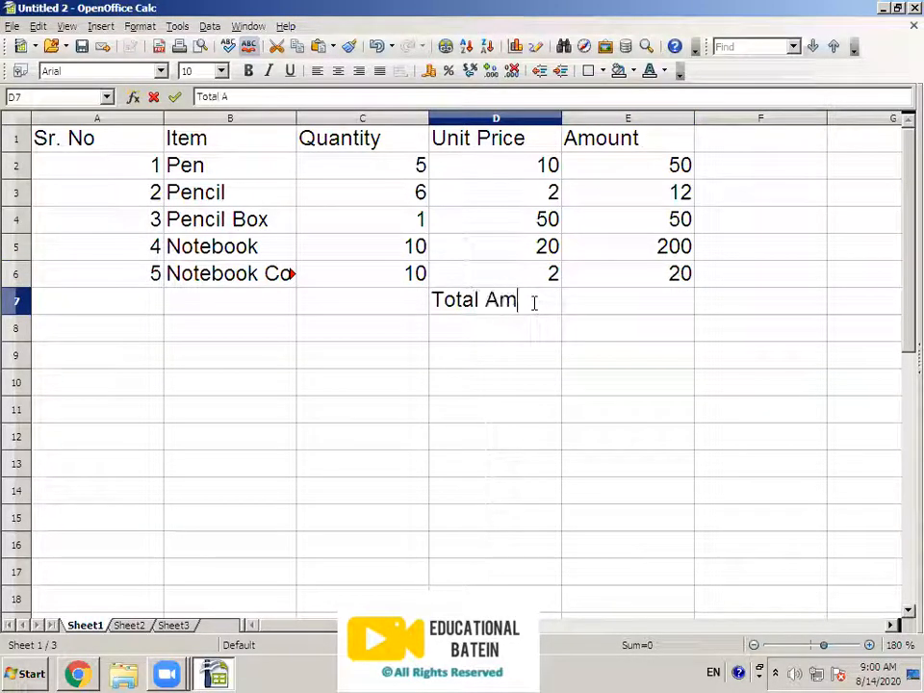
pyautogui.write('ount')
pyautogui.press('Return')
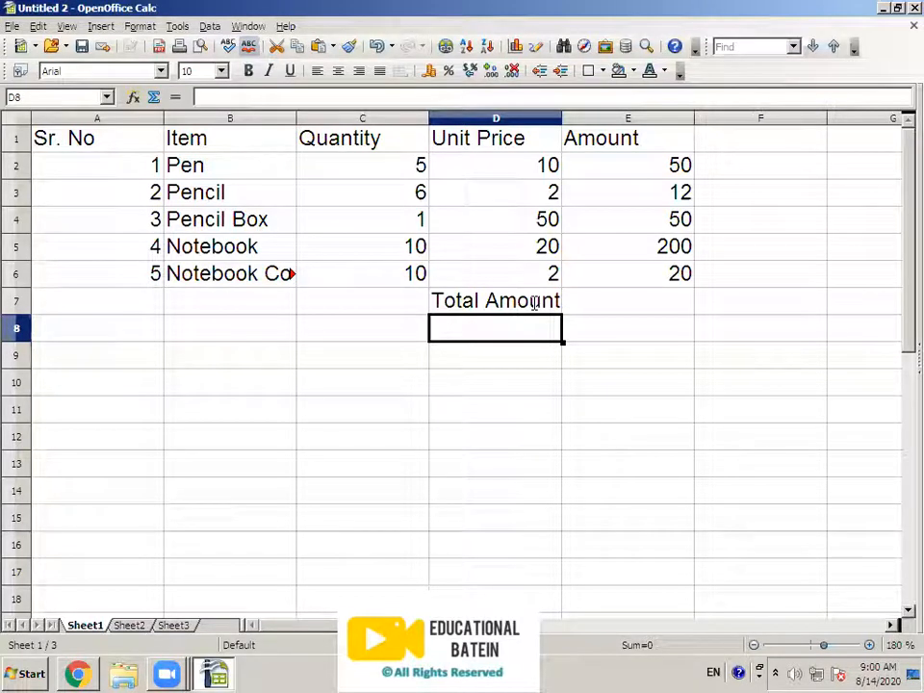
# Enter the captions Tax in cell D8 and Net Amount in cell D9 below Total Amount
pyautogui.write('Tax')
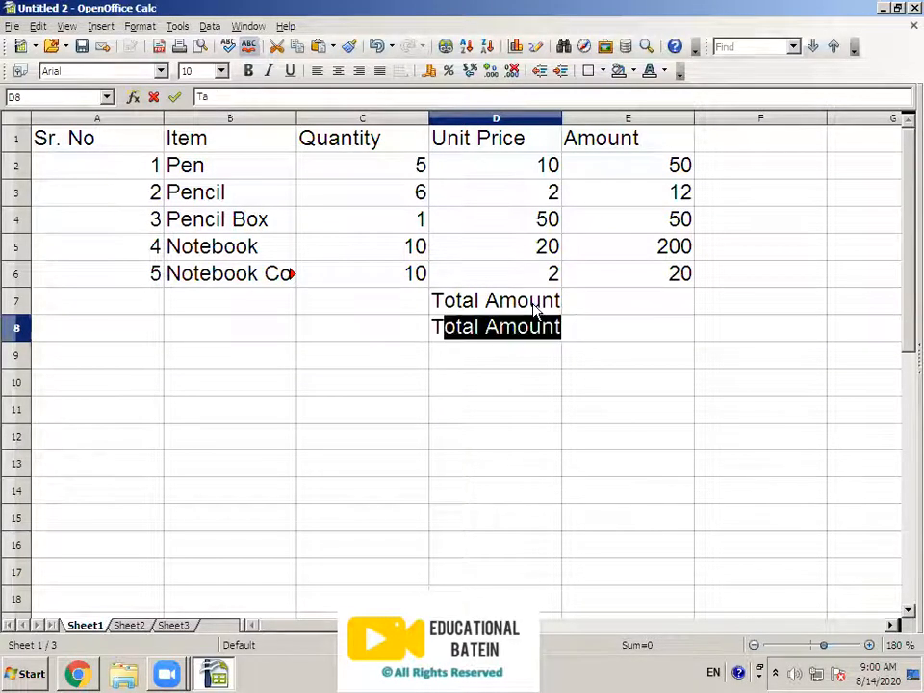
pyautogui.press('Return')
pyautogui.write('Net Amount')
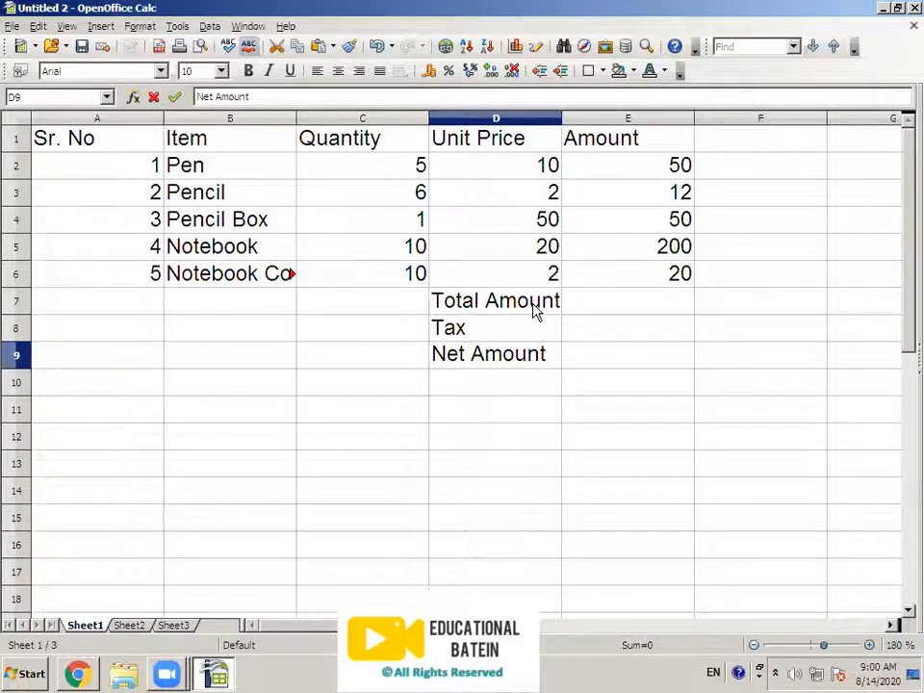
pyautogui.press('Return')
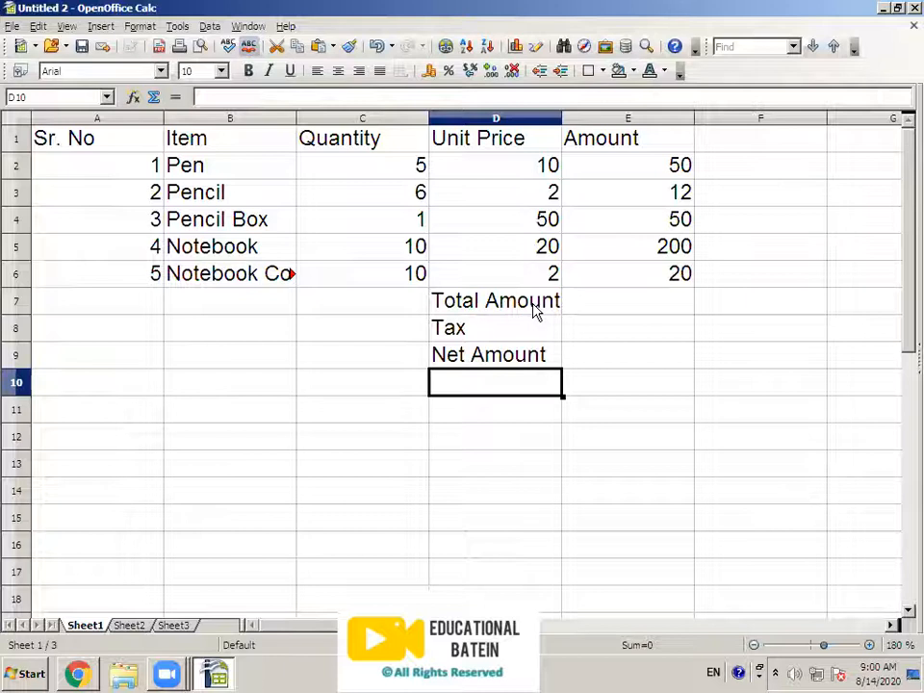
pyautogui.click(487, 333)
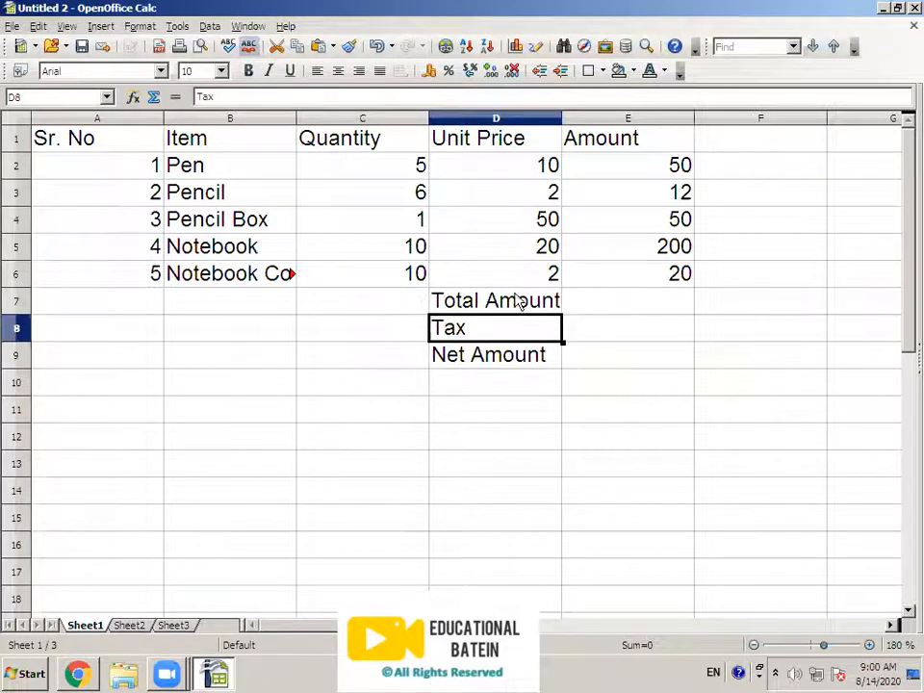
# Calculate the total amount in cell E7 from literal values with the formula =50+12+50+200+20
pyautogui.click(594, 346)
pyautogui.click(601, 302)
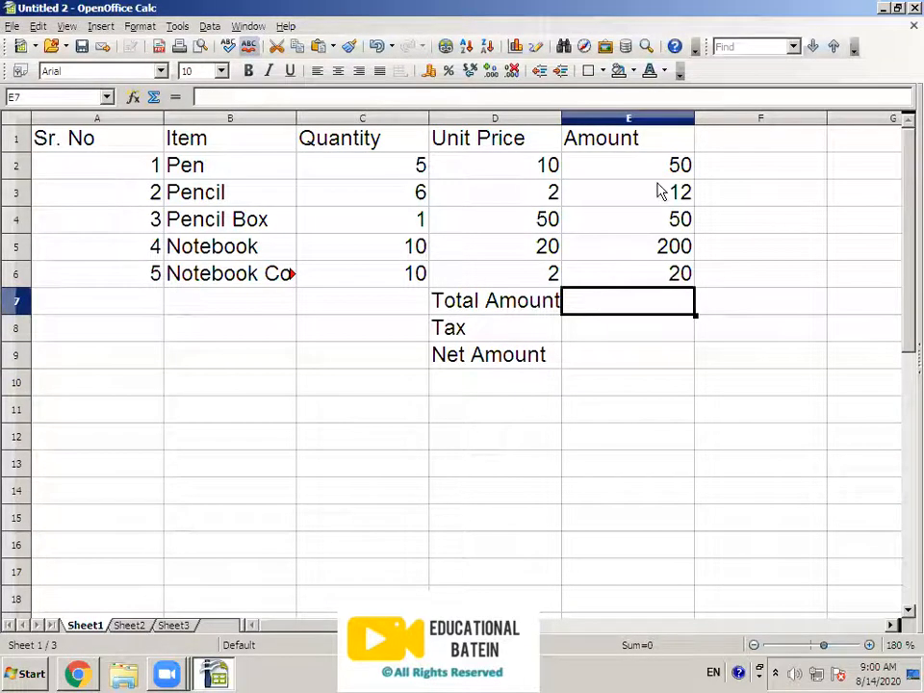
pyautogui.moveTo(629, 166); pyautogui.dragTo(629, 268)
pyautogui.click(635, 310)
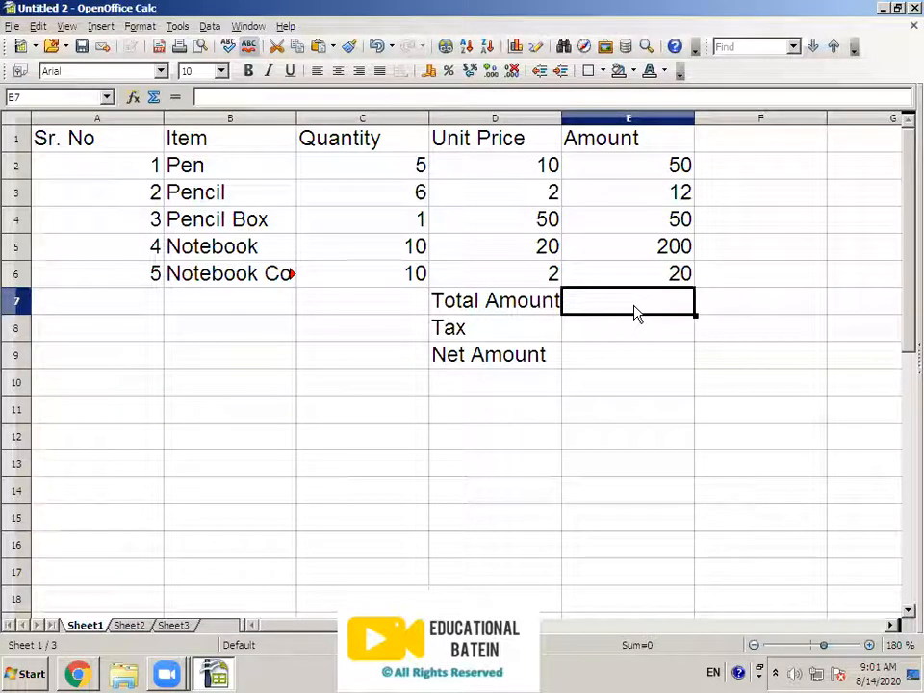
pyautogui.write('=50+12+50+200+20')
pyautogui.press('Return')
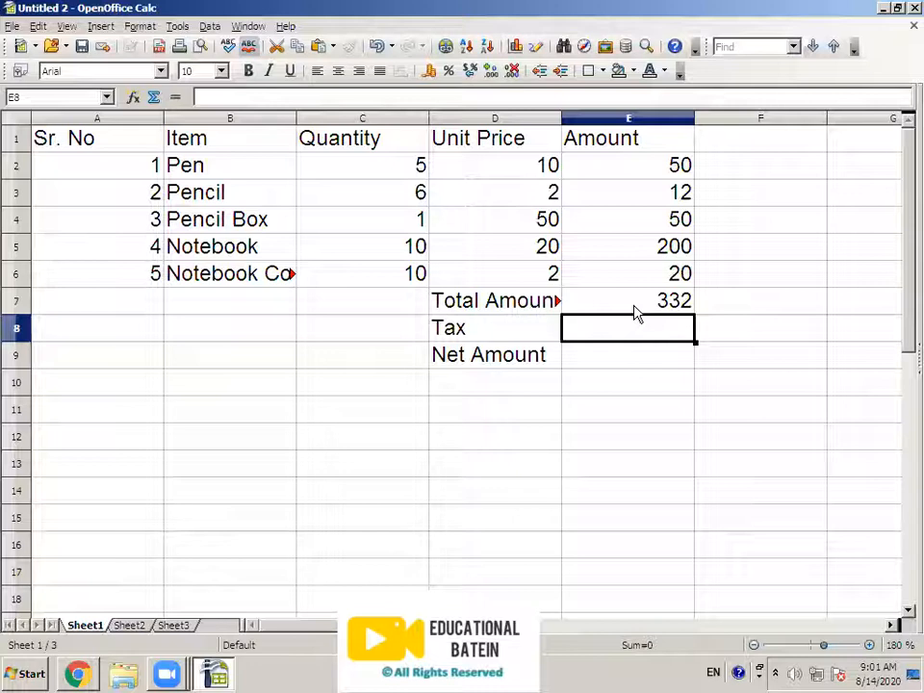
# Delete the literal-value formula from cell E7, keeping the cell's formatting
pyautogui.click(634, 310)
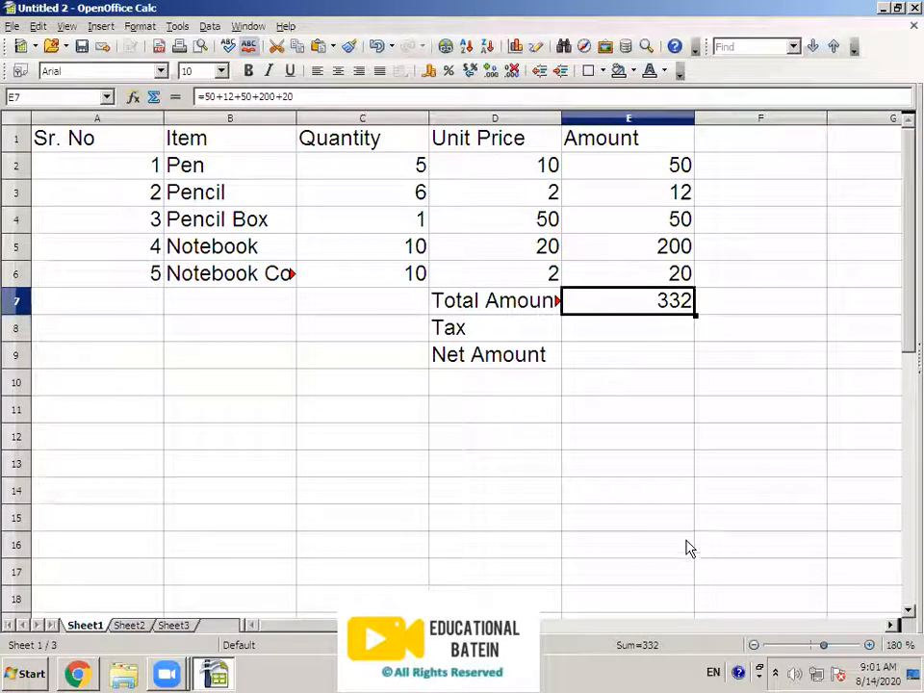
pyautogui.press('Delete')
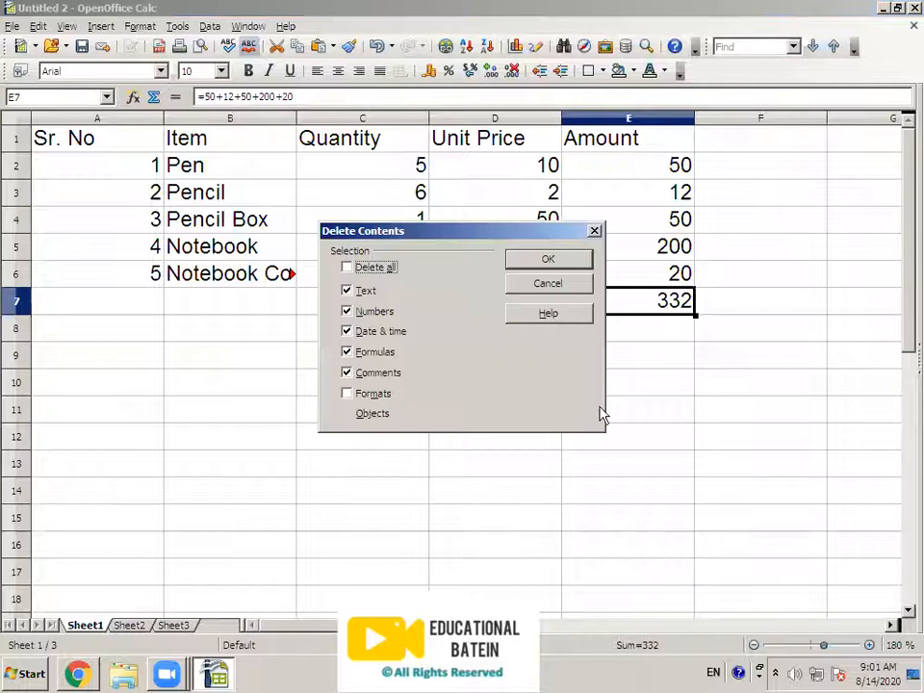
pyautogui.click(536, 265)
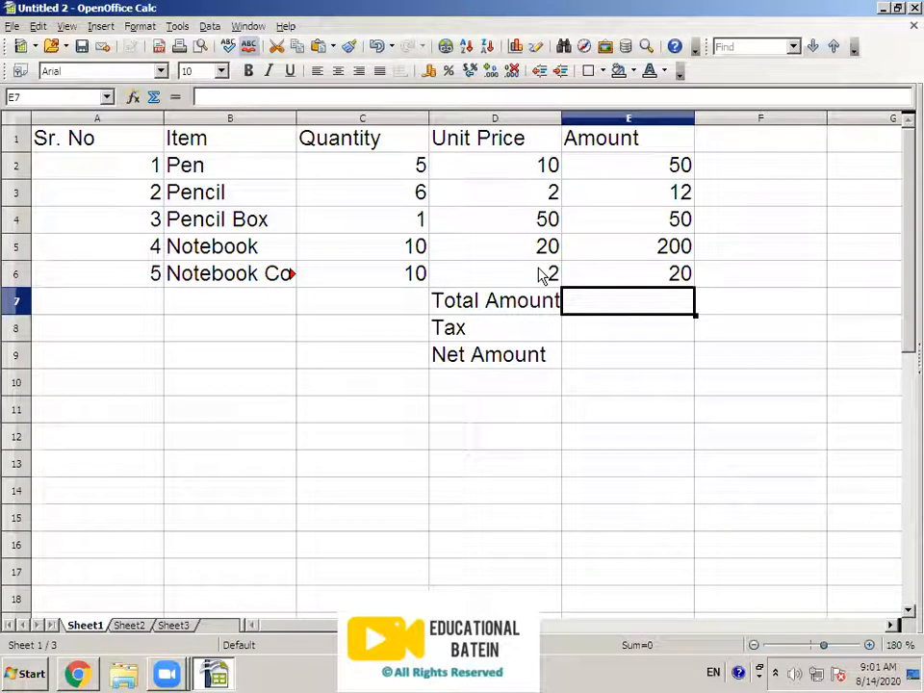
# Calculate the total amount in cell E7 by entering a SUM function over the range E2:E6
pyautogui.write('=su')
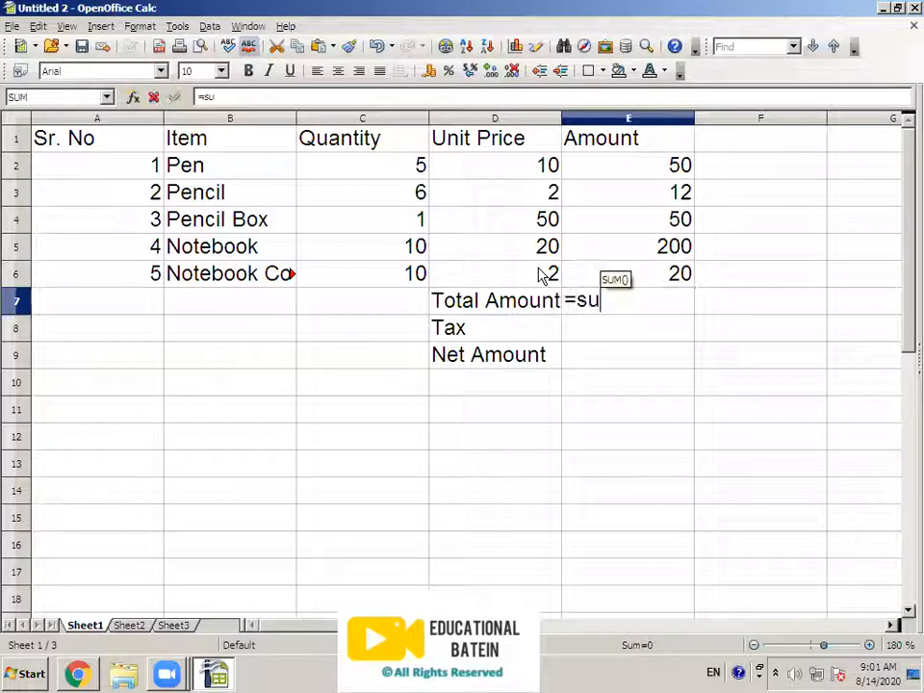
pyautogui.write('m(')
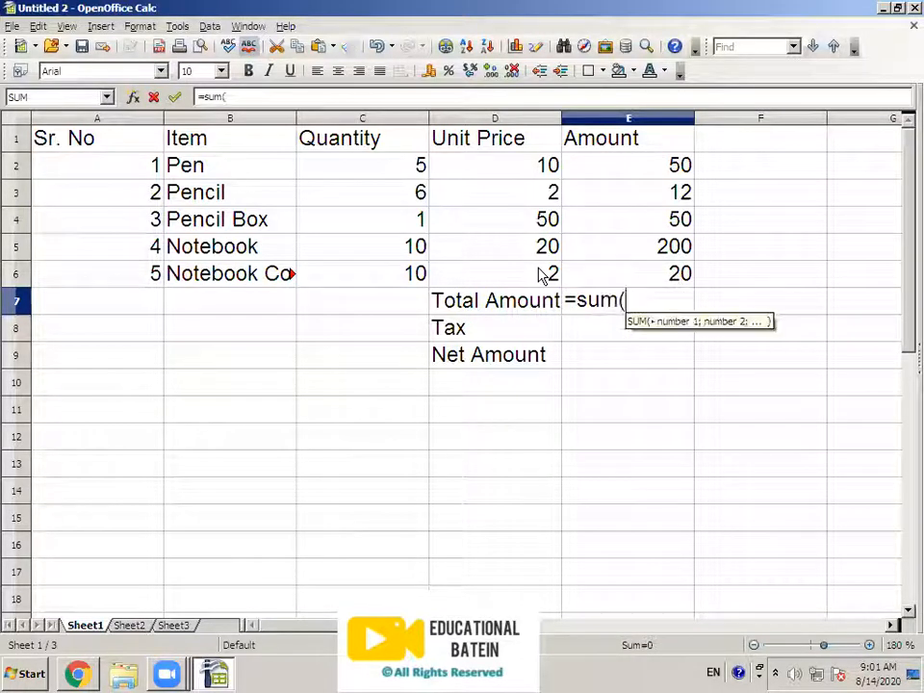
pyautogui.moveTo(689, 164); pyautogui.dragTo(677, 282)
pyautogui.press('Return')
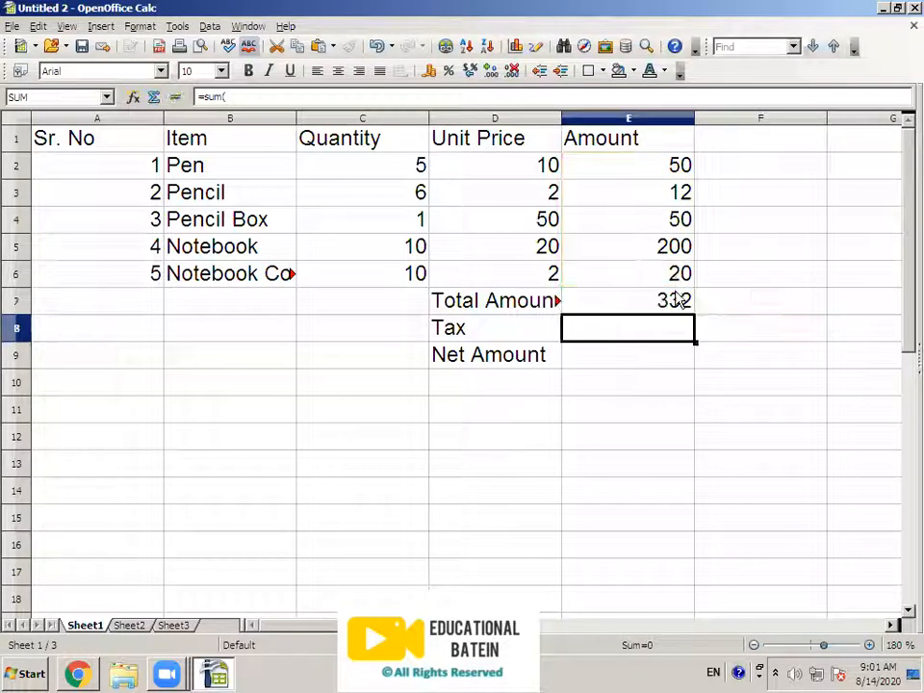
# Delete the SUM formula from the total amount cell E7
pyautogui.click(677, 314)
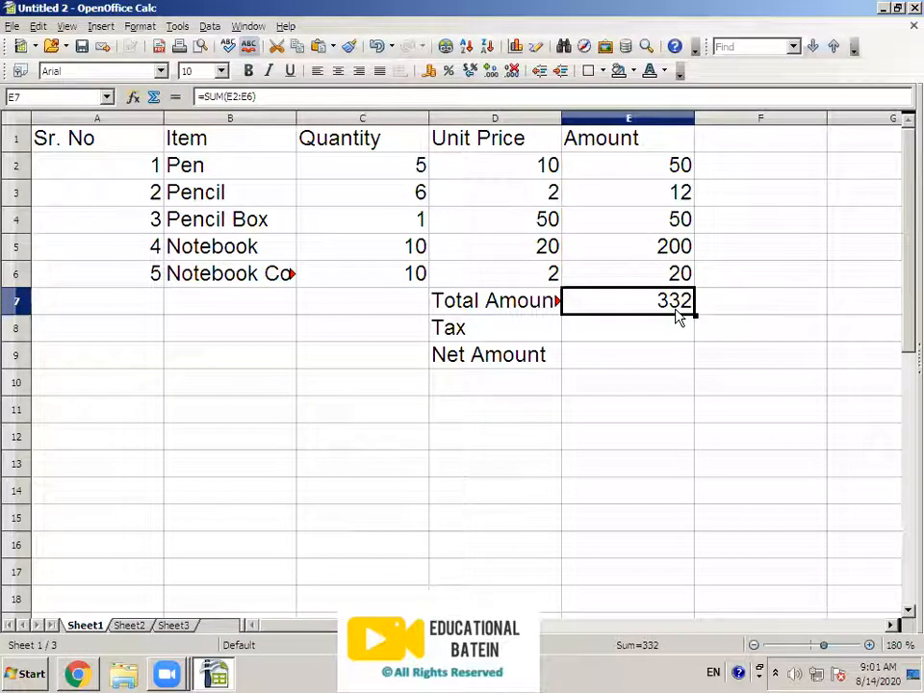
pyautogui.press('BackSpace')
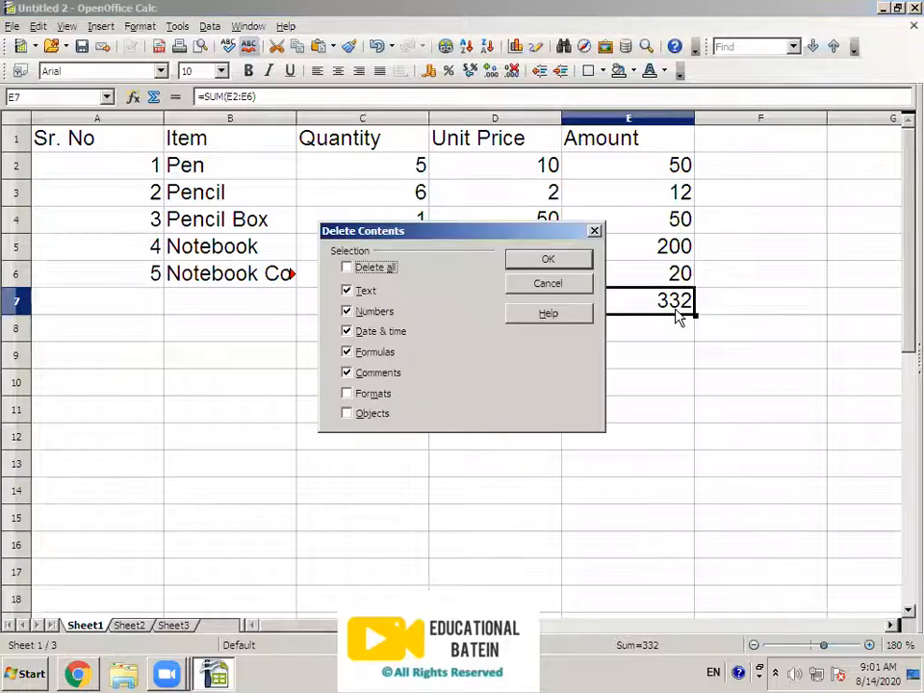
pyautogui.click(545, 262)
pyautogui.click(630, 355)
# Total the amounts in E2:E6 with the automatic Sum function, placing =SUM(E2:E6) in cell E7
pyautogui.moveTo(630, 168); pyautogui.dragTo(632, 277)
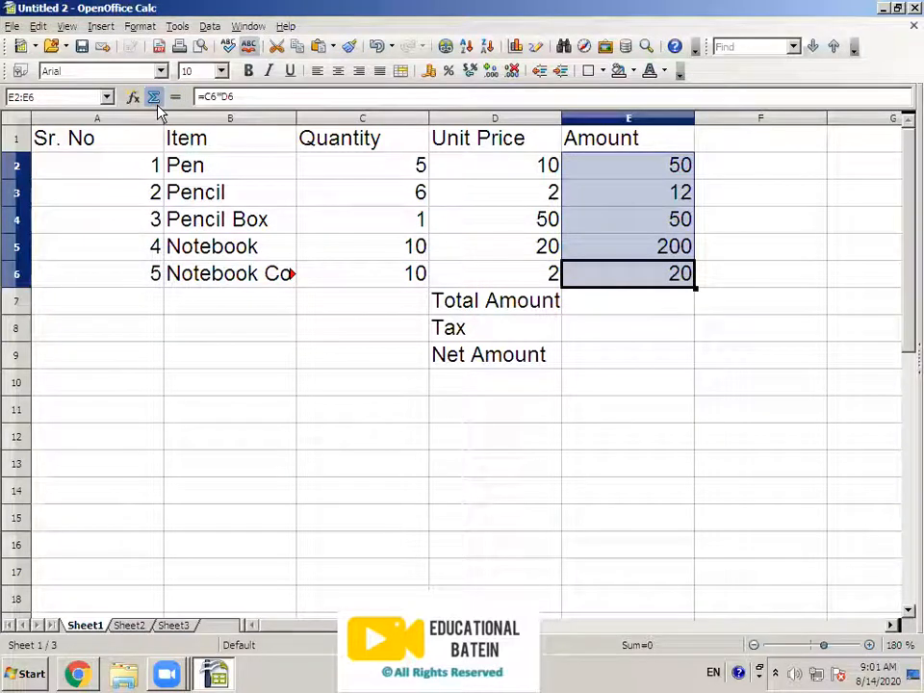
pyautogui.click(158, 107)
pyautogui.click(632, 306)
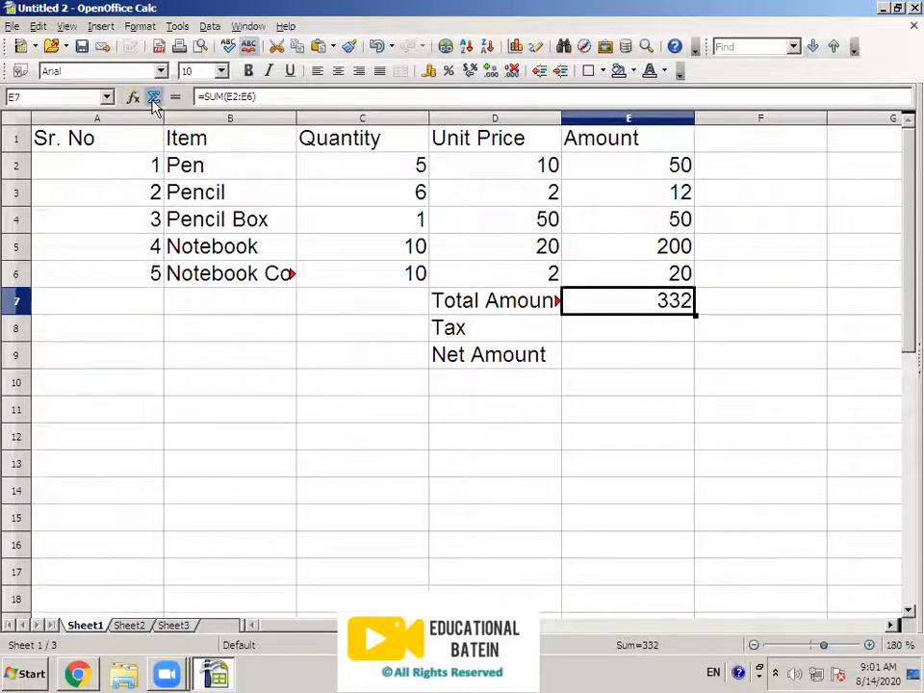
# Calculate the 5 percent tax in cell E8 with the formula =5/100*E7 and review the entered formula
pyautogui.click(589, 337)
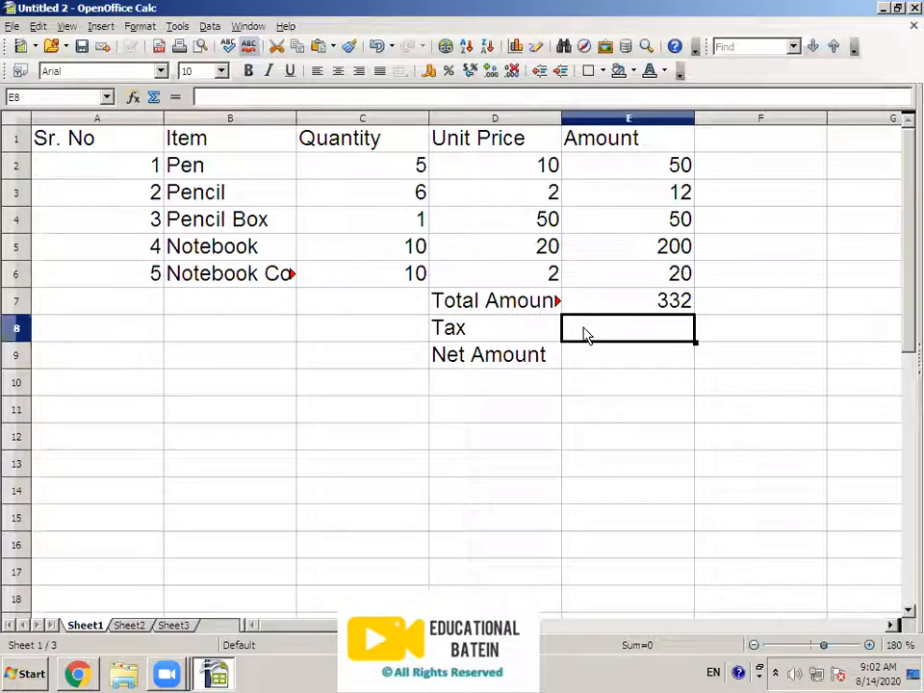
pyautogui.write('=5/')
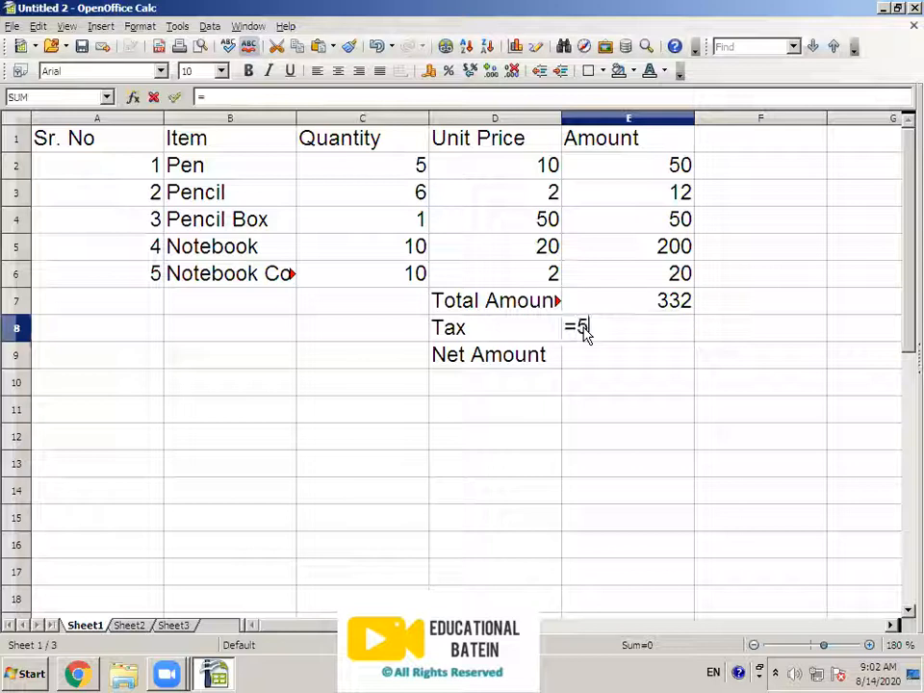
pyautogui.write('100')
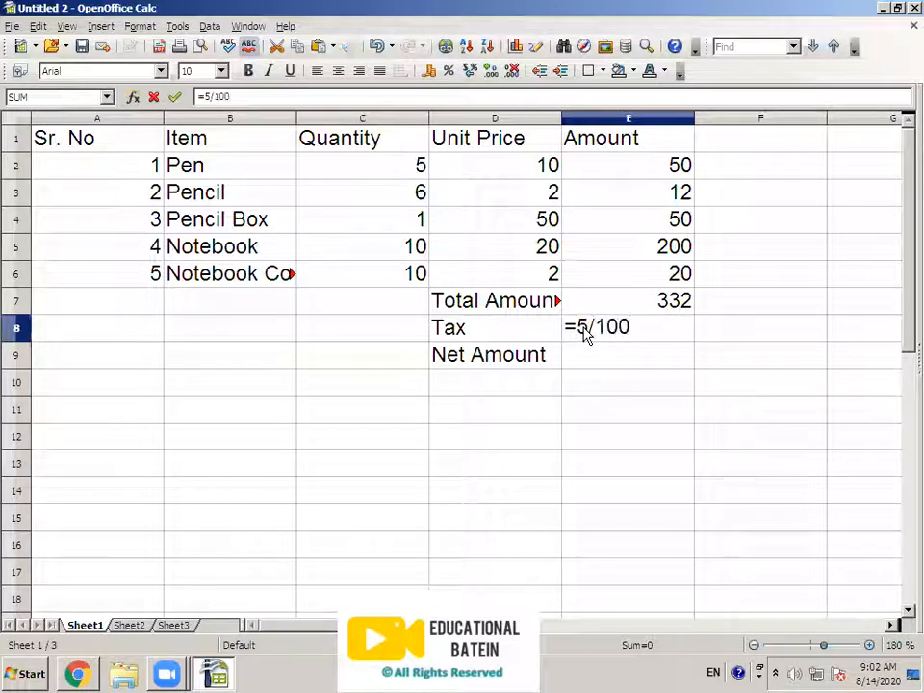
pyautogui.write('*')
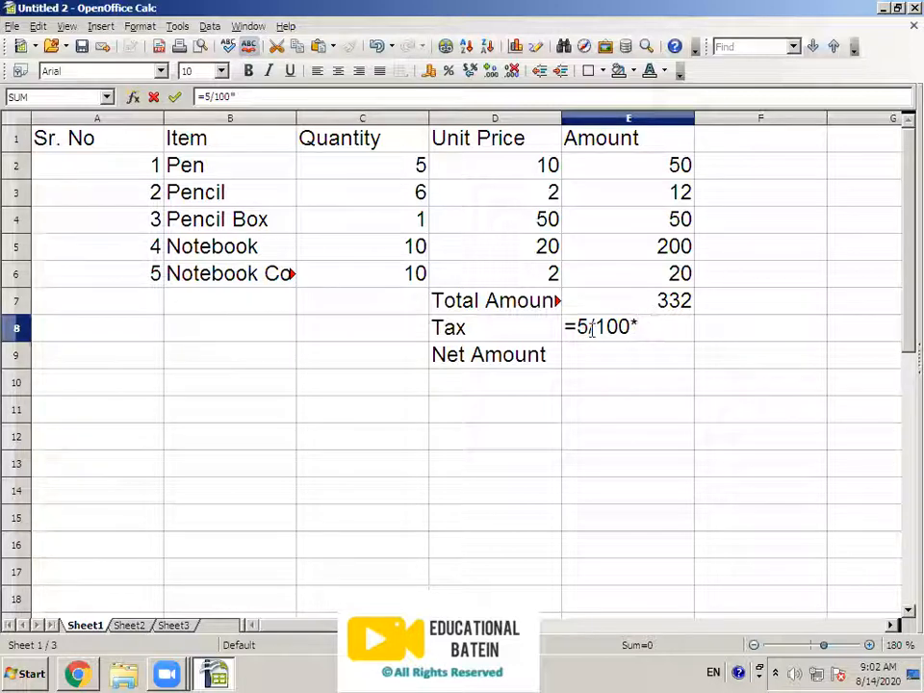
pyautogui.click(654, 304)
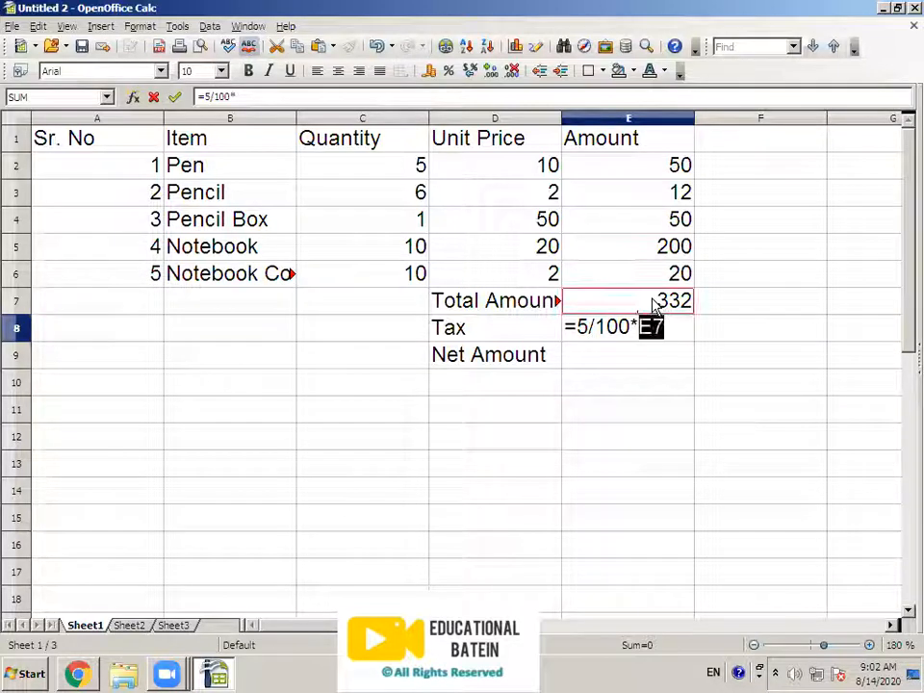
pyautogui.press('Return')
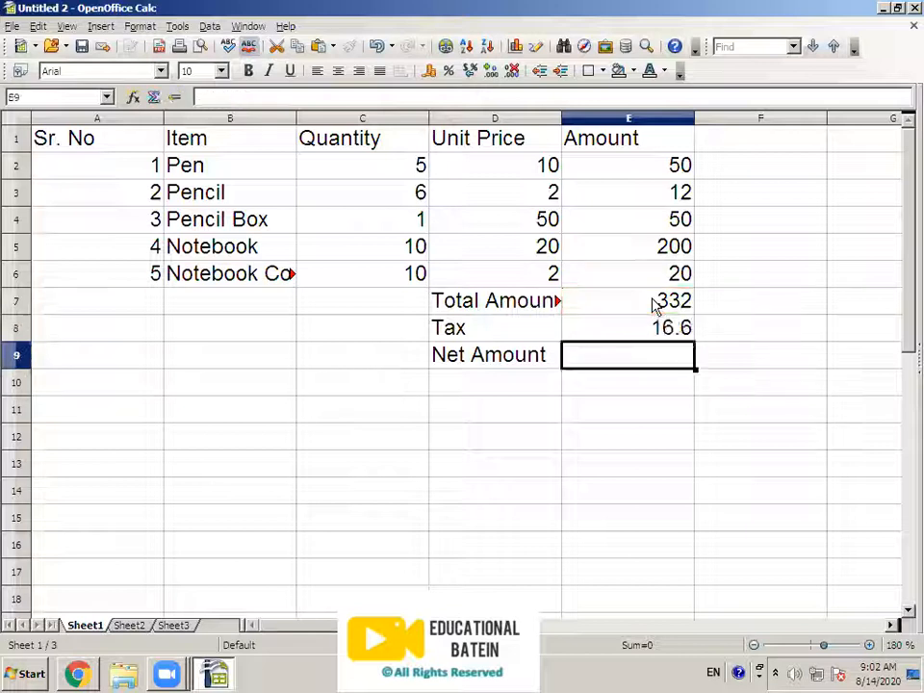
pyautogui.click(655, 327)
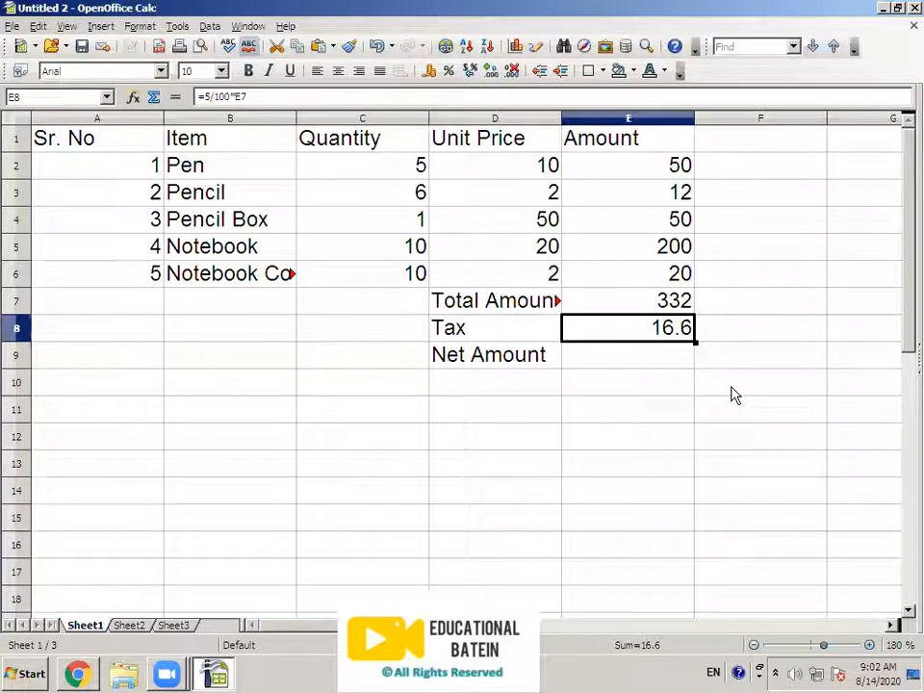
pyautogui.press('Return')
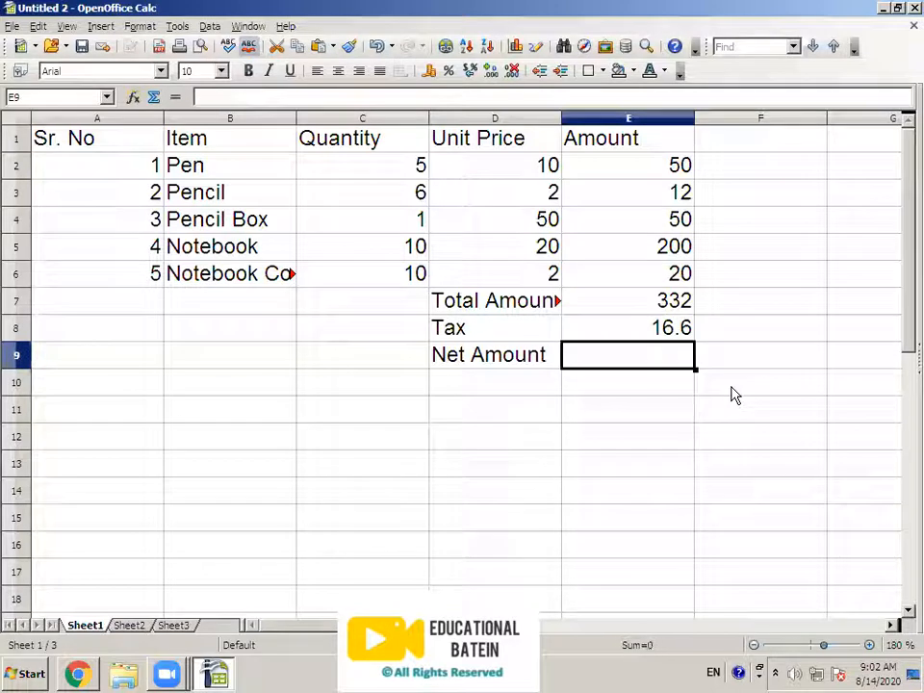
# Try to add the total amount and tax into cell E9 with the automatic Sum function, and clear that cell
pyautogui.click(664, 312)
pyautogui.moveTo(663, 315); pyautogui.dragTo(670, 323)
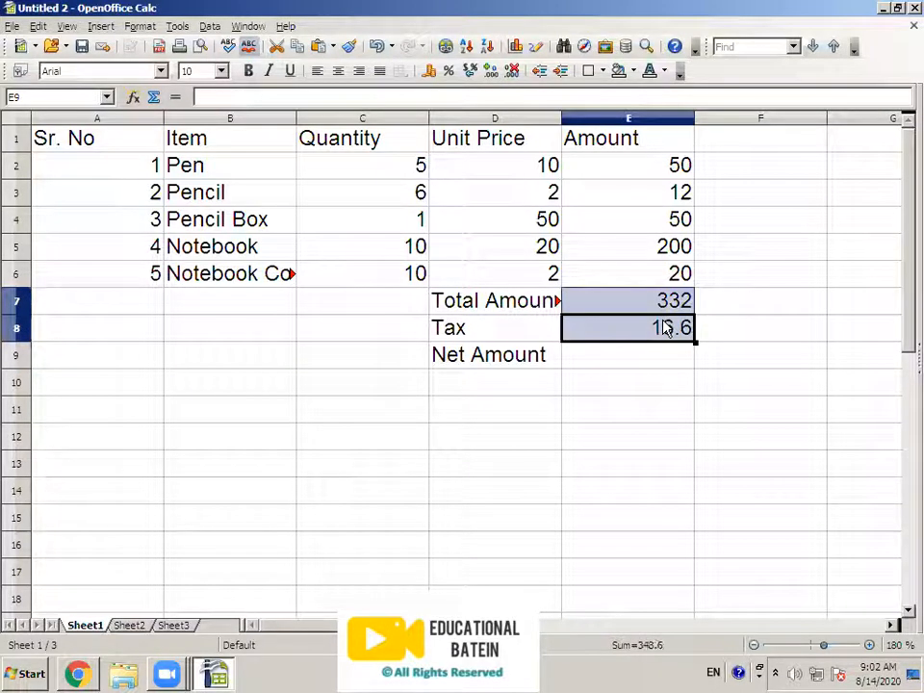
pyautogui.click(153, 97)
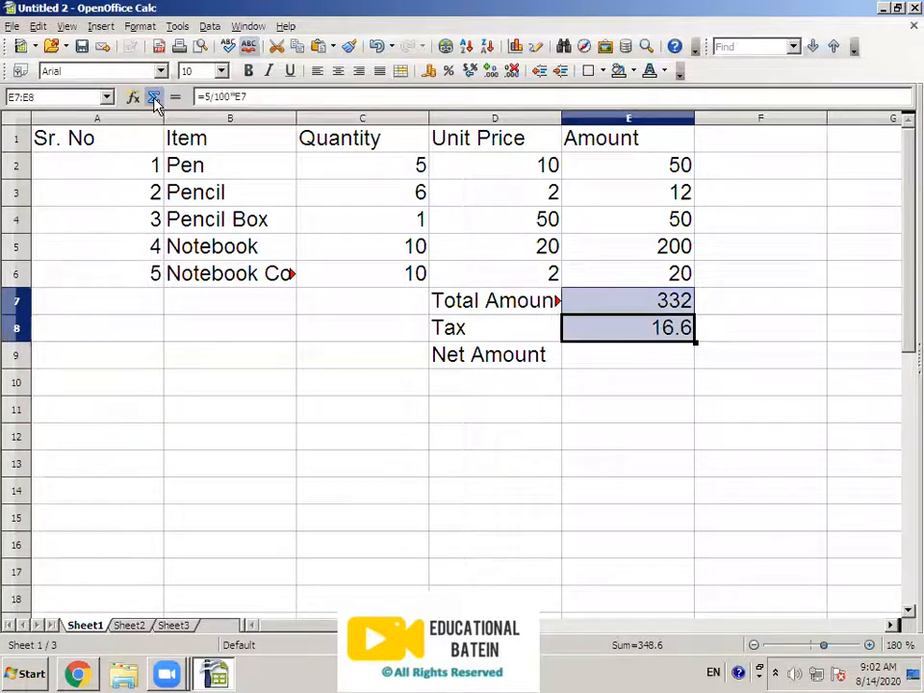
pyautogui.click(616, 363)
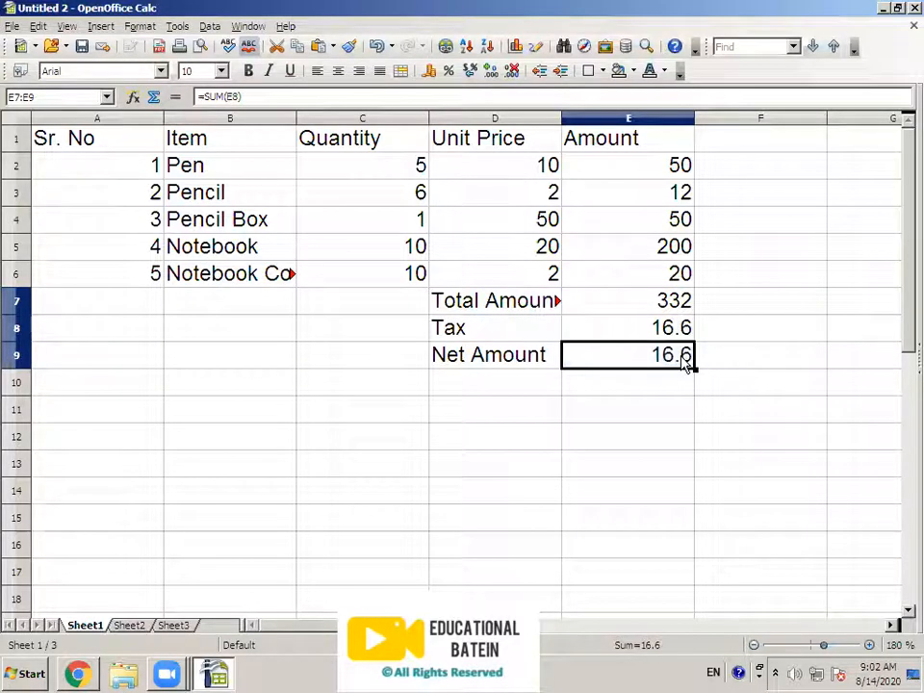
pyautogui.press('Delete')
pyautogui.press('Return')
pyautogui.moveTo(625, 300); pyautogui.dragTo(628, 326)
pyautogui.click(154, 97)
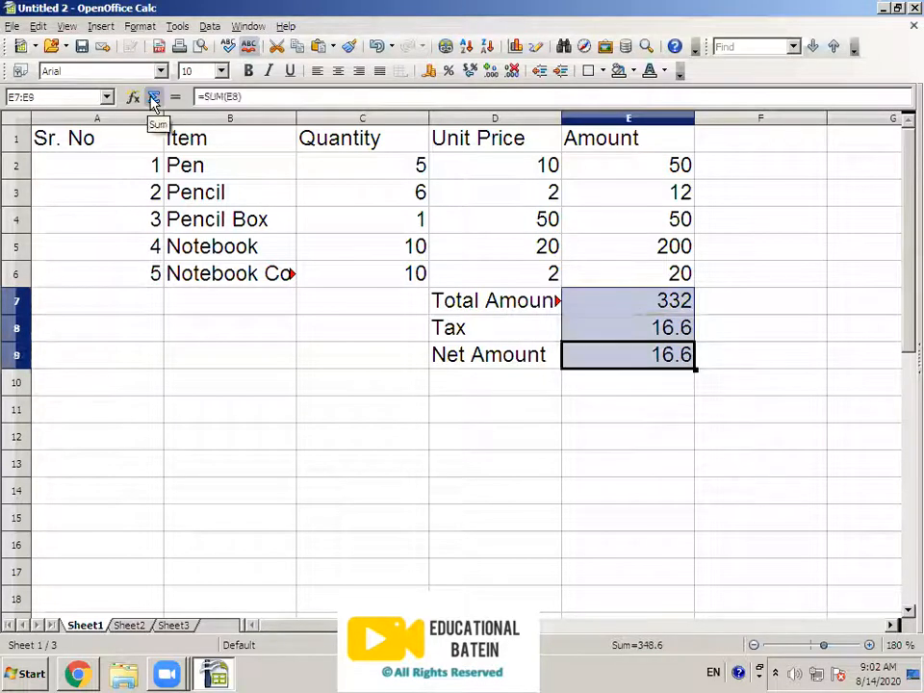
pyautogui.press('Delete')
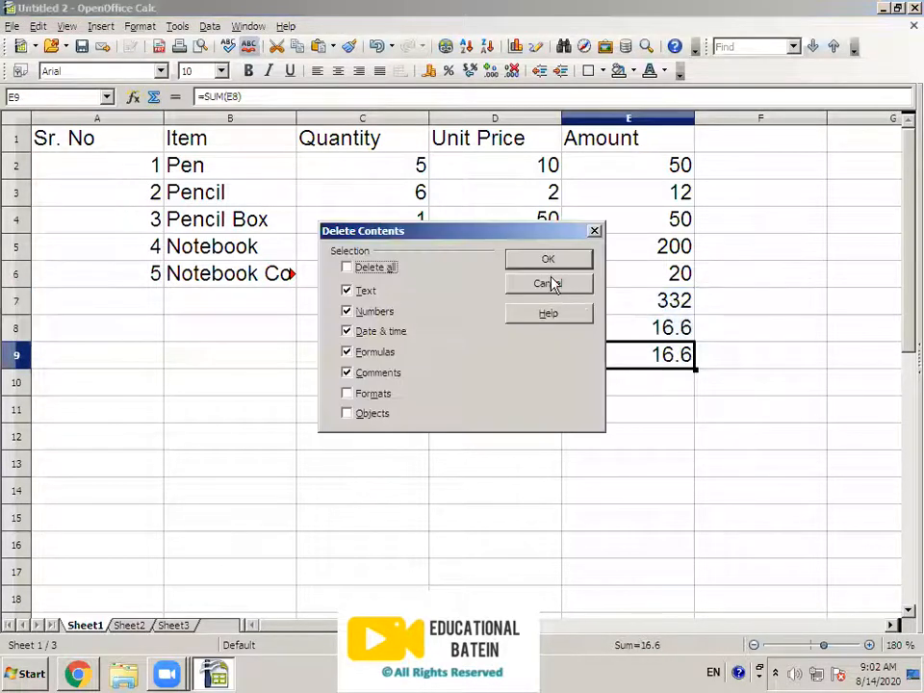
pyautogui.click(537, 263)
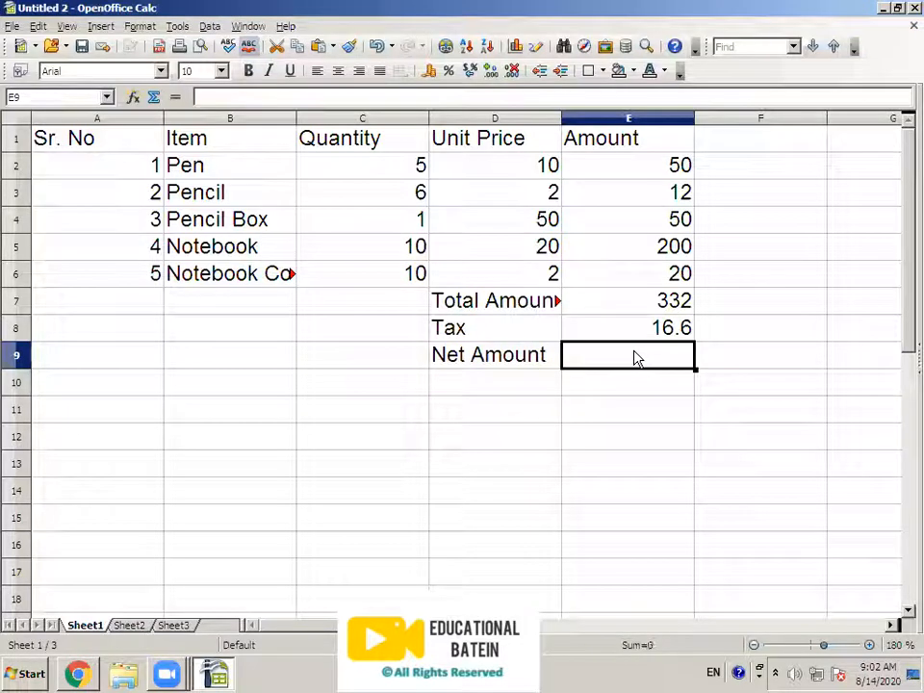
# Calculate the net amount in cell E9 with the formula =SUM(E7:E8) and review the entered formula
pyautogui.write('=')
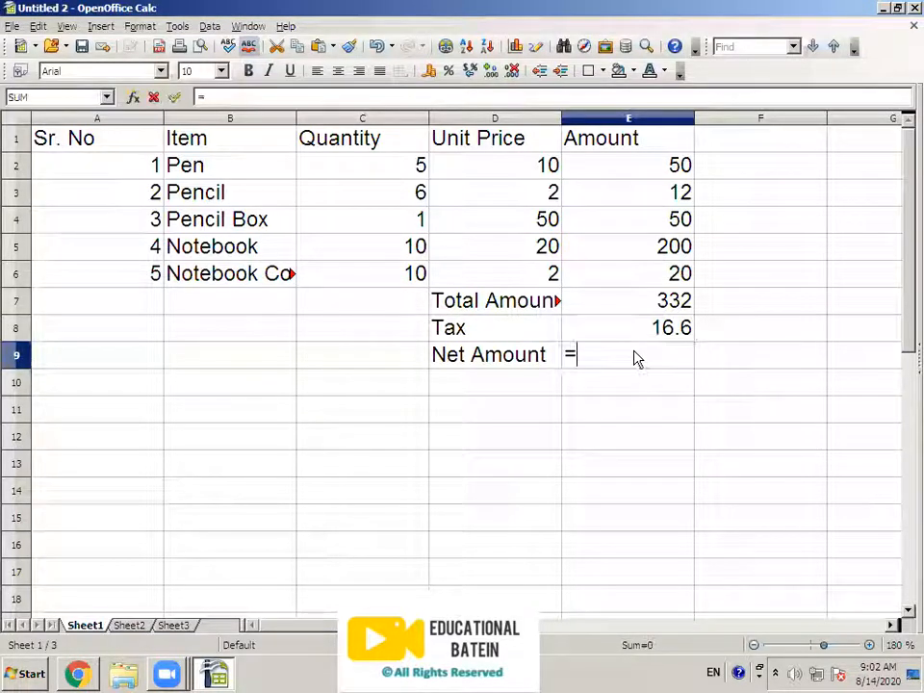
pyautogui.write('sum')
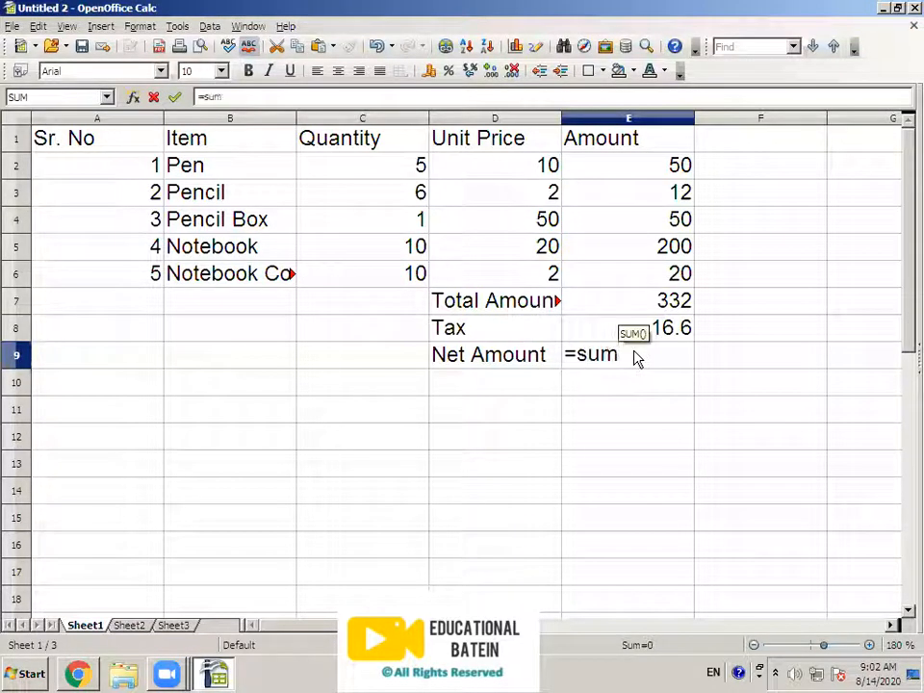
pyautogui.write('(')
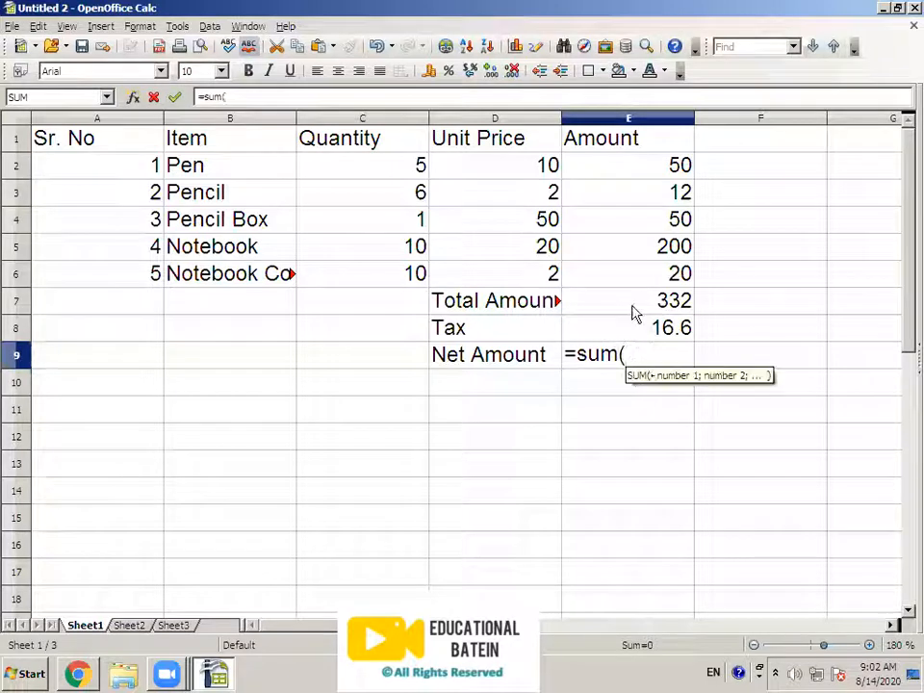
pyautogui.moveTo(643, 305); pyautogui.dragTo(645, 330)
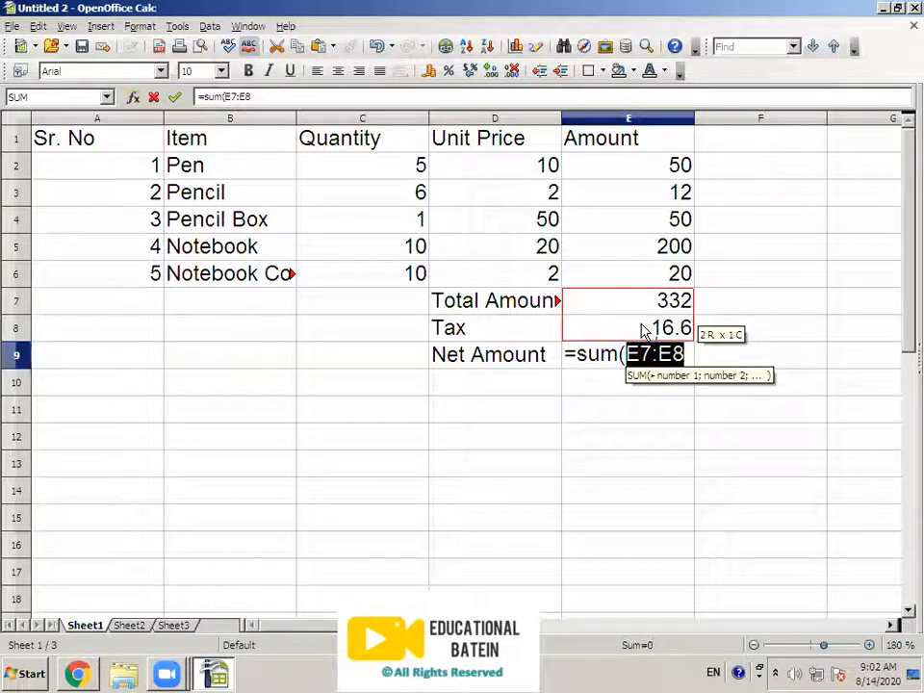
pyautogui.write(')')
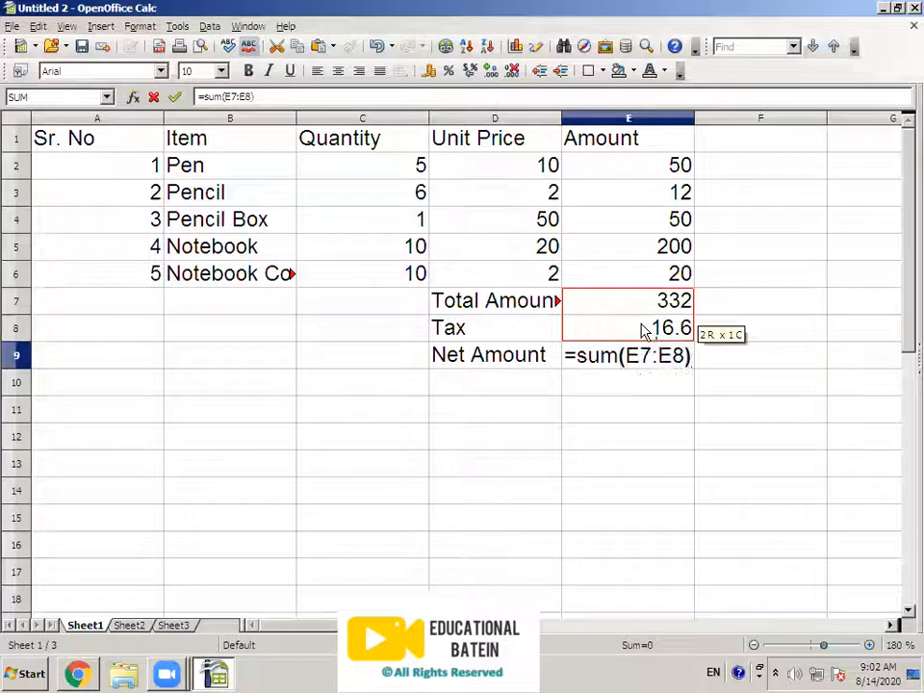
pyautogui.press('Return')
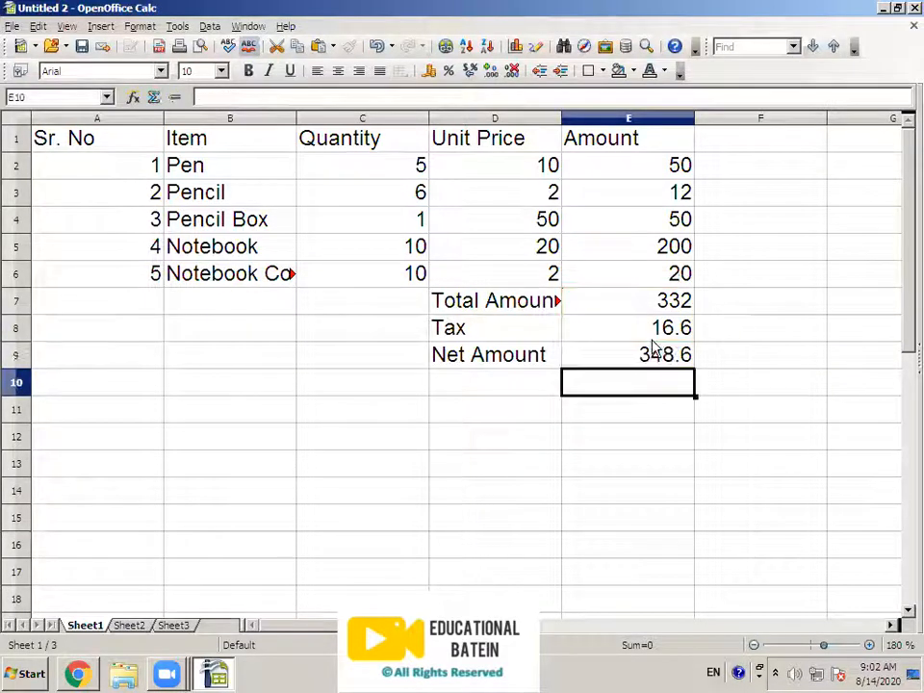
pyautogui.click(652, 357)
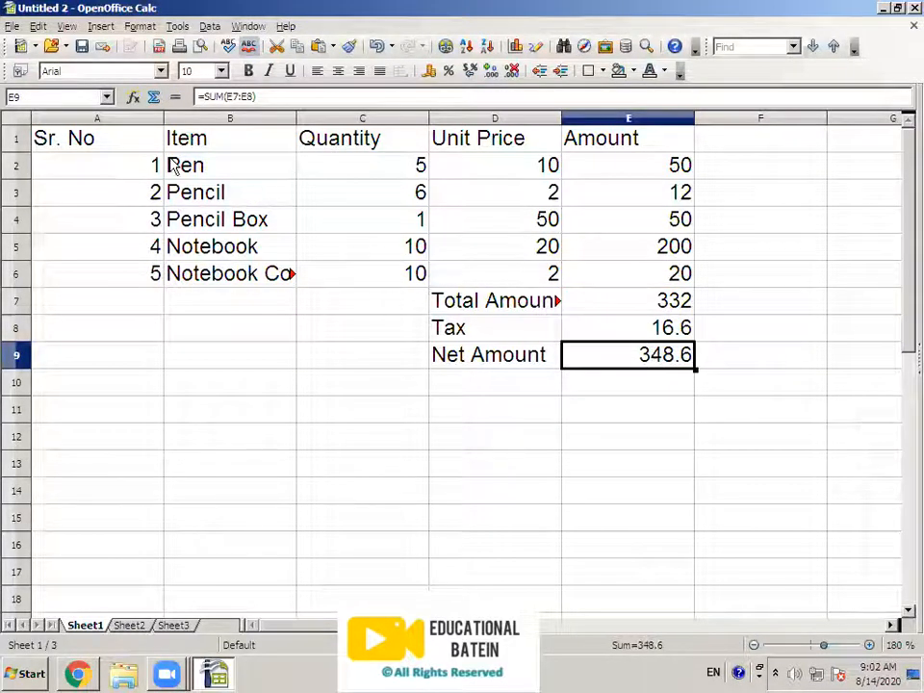
# Examine the header row and the cut-off labels in cells B6 and D7 against their column widths
pyautogui.moveTo(138, 146); pyautogui.dragTo(629, 154)
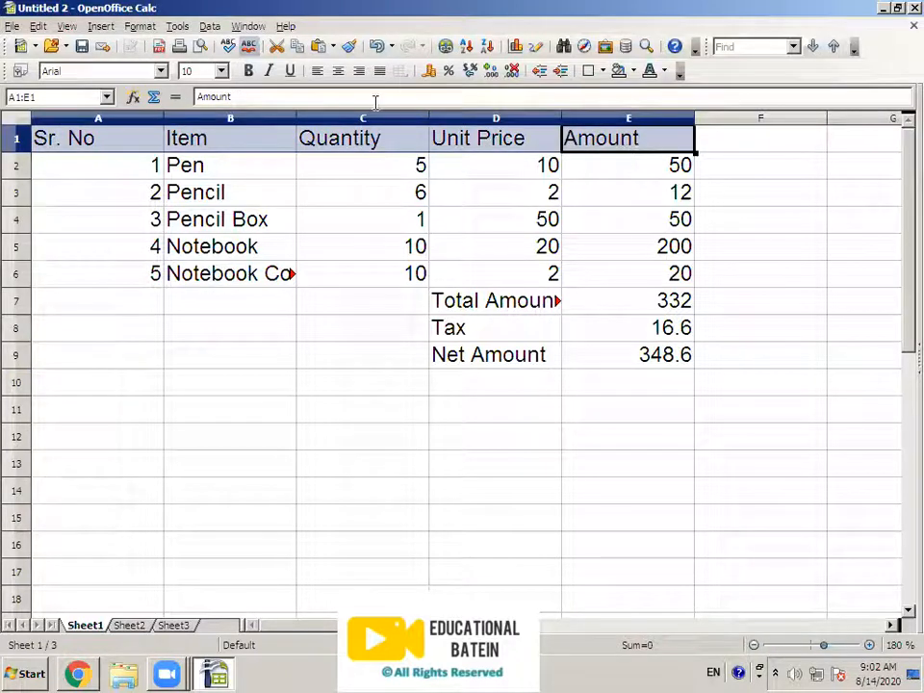
pyautogui.click(275, 283)
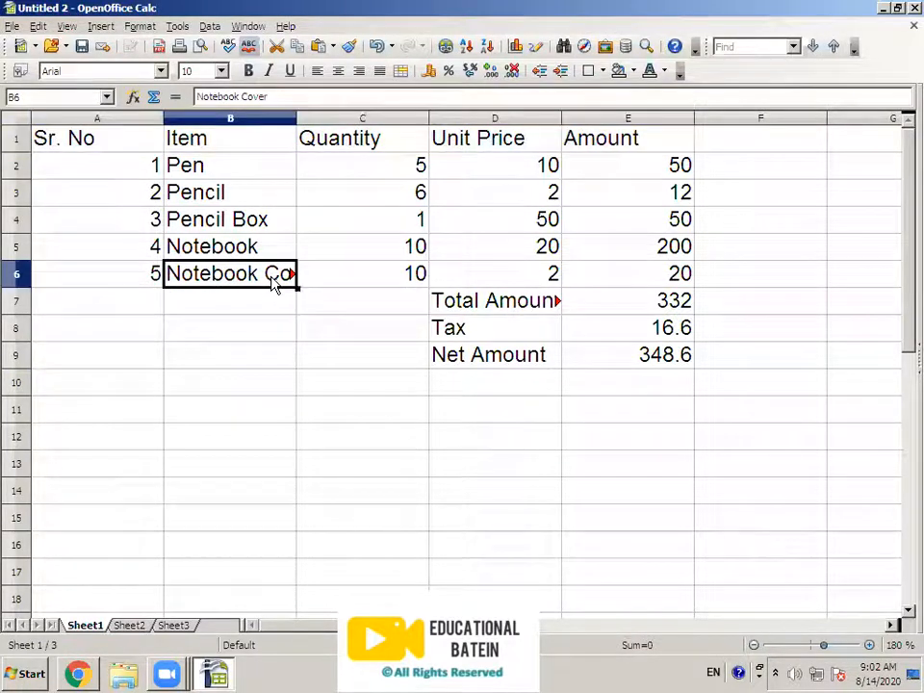
pyautogui.click(497, 304)
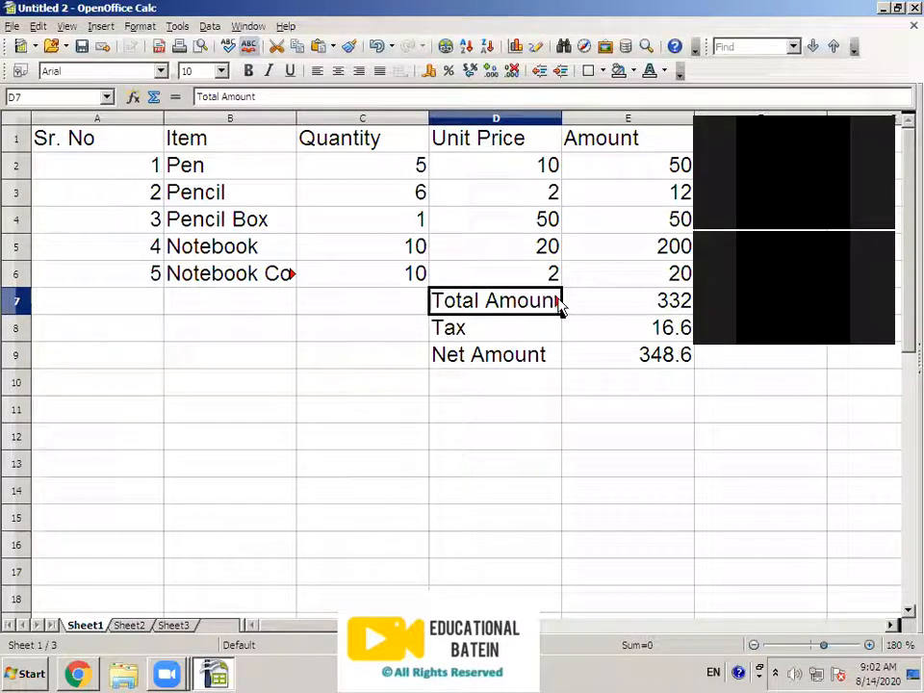
pyautogui.click(377, 412)
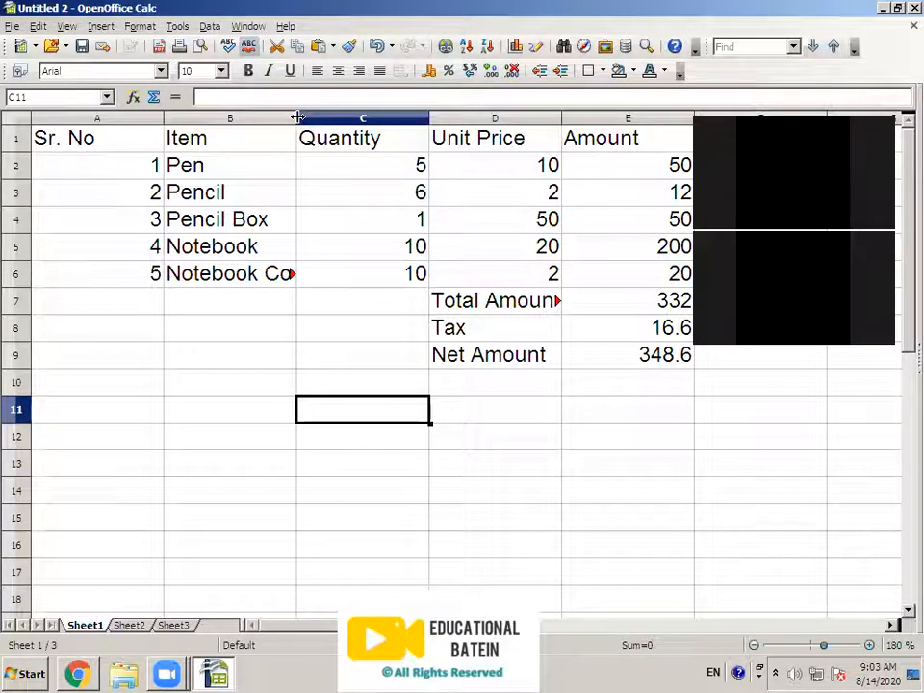
pyautogui.click(305, 194)
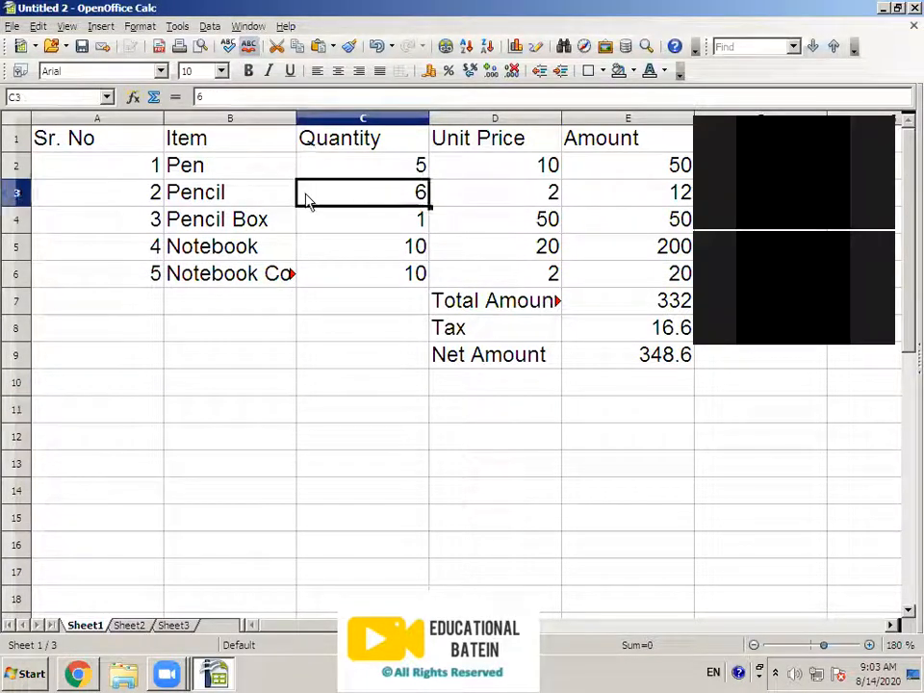
pyautogui.click(283, 278)
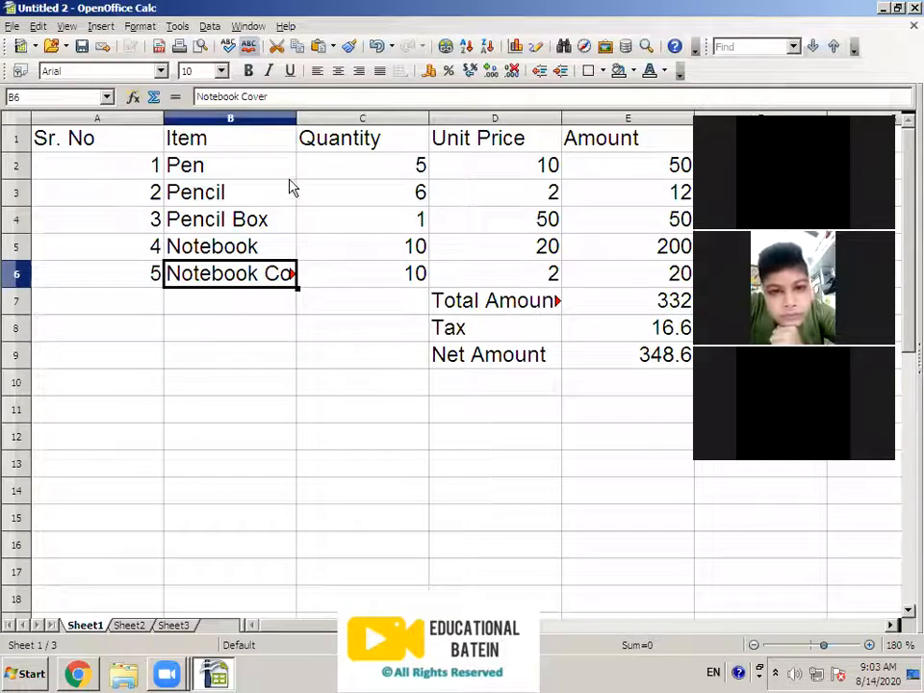
pyautogui.click(381, 435)
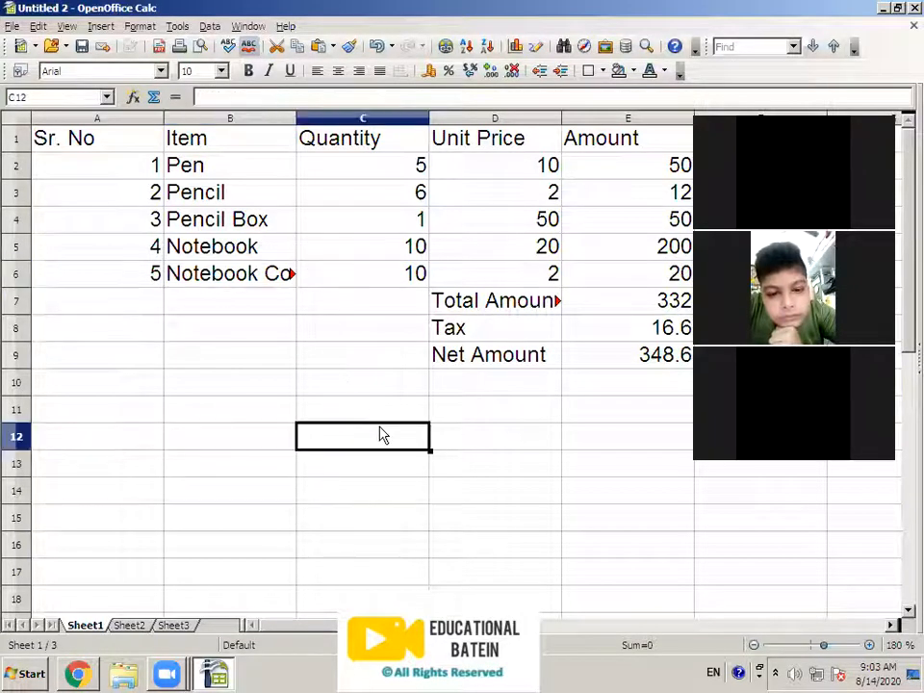
pyautogui.click(450, 441)
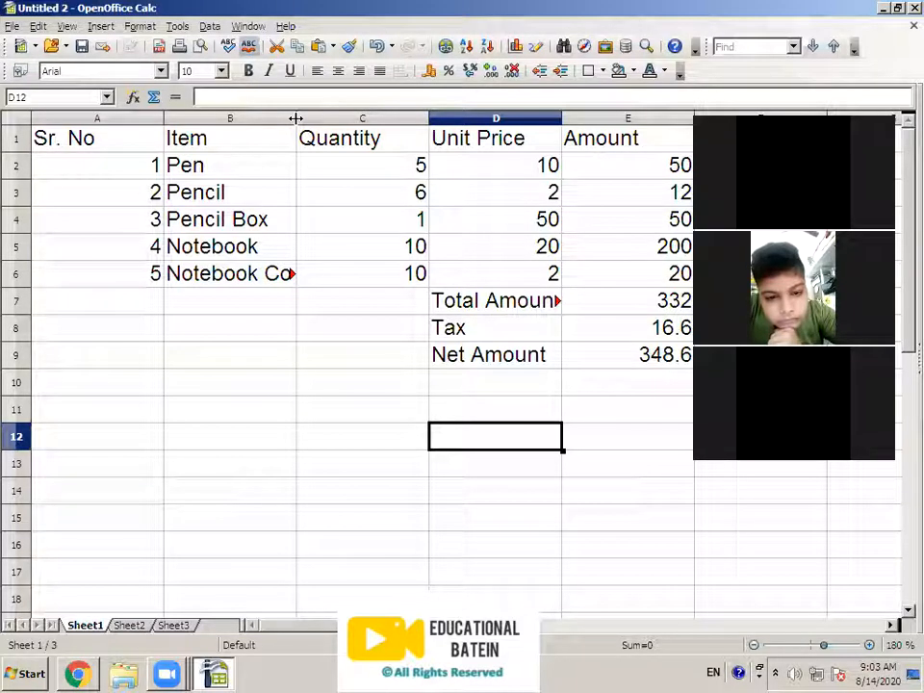
# Widen column B until the text Notebook Cover fits completely in its cell
pyautogui.moveTo(295, 117); pyautogui.dragTo(296, 118)
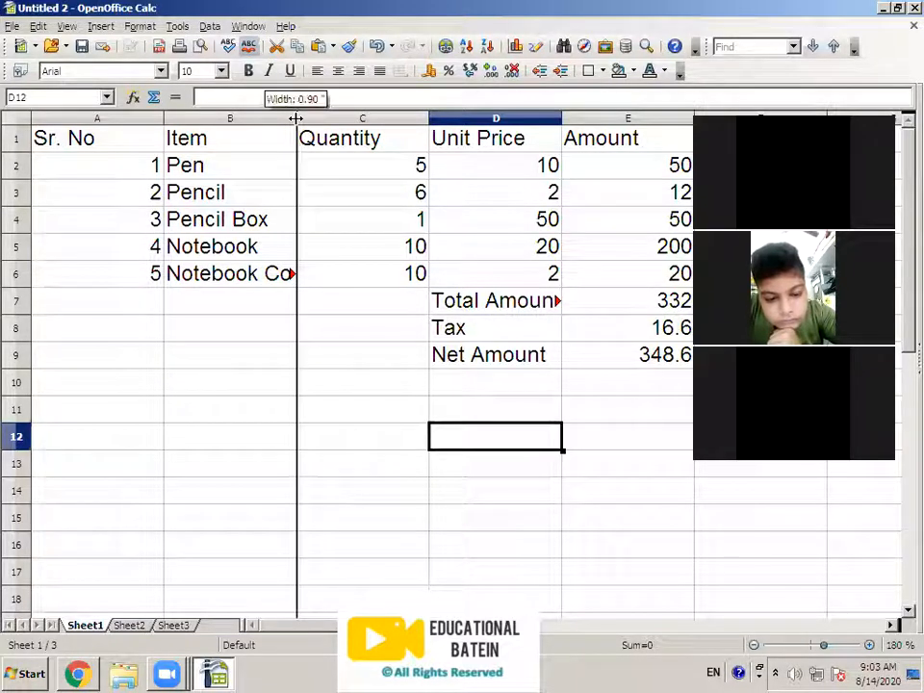
pyautogui.moveTo(295, 117); pyautogui.dragTo(330, 118)
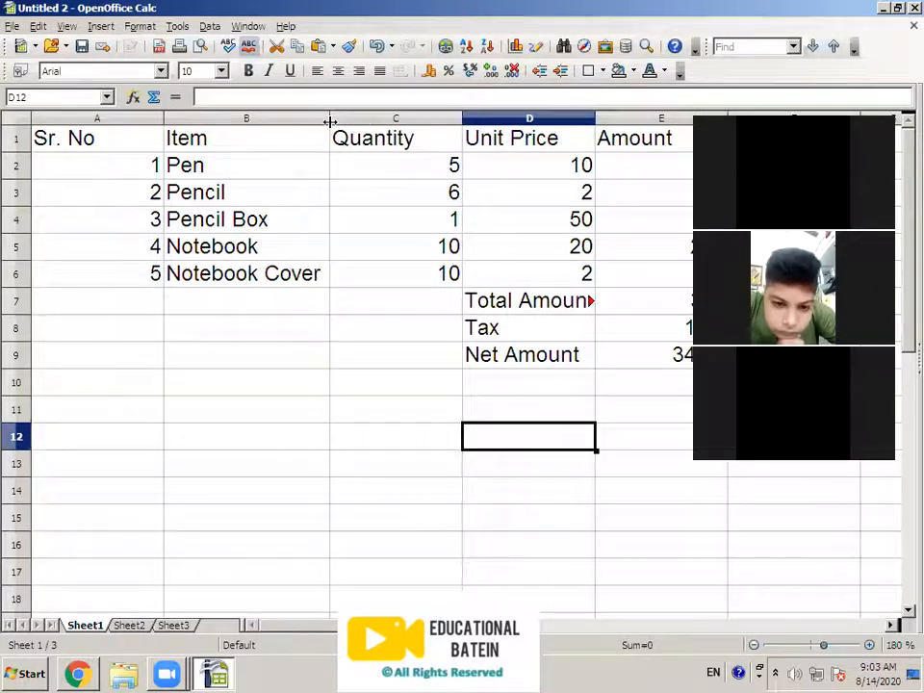
pyautogui.click(303, 279)
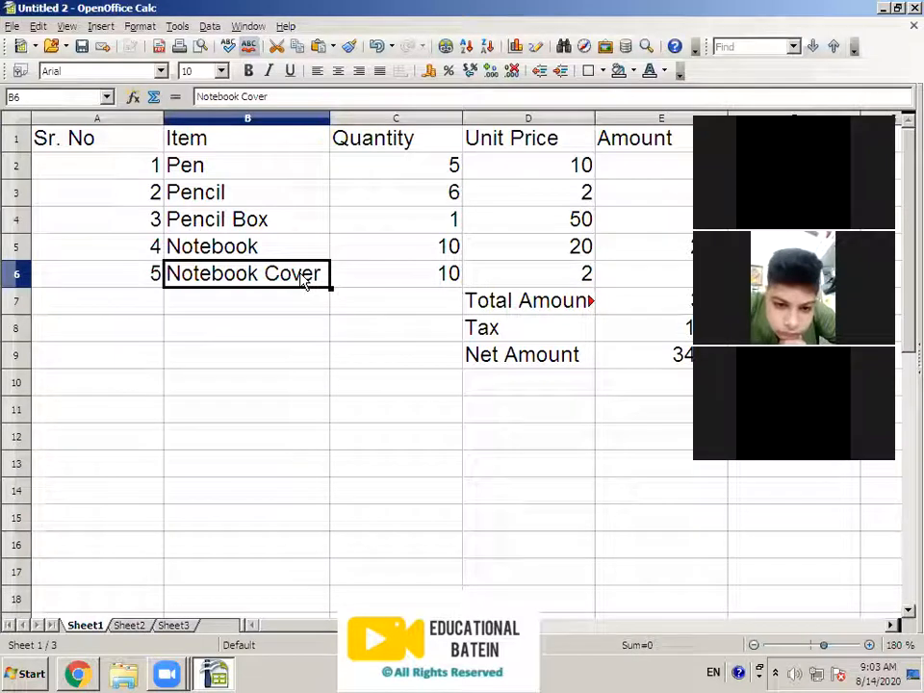
pyautogui.click(333, 119)
pyautogui.click(309, 137)
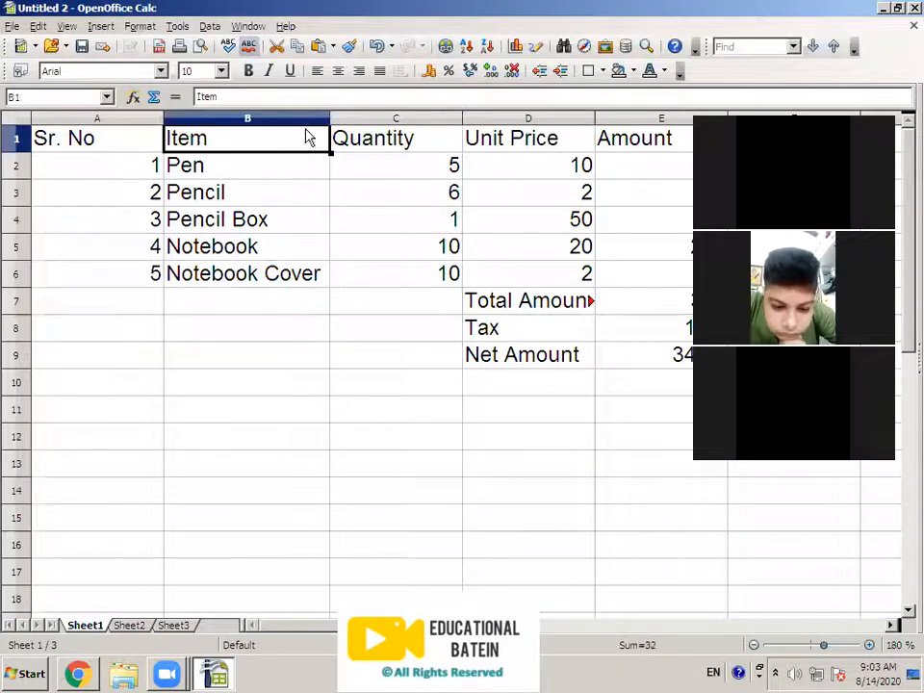
pyautogui.moveTo(328, 116); pyautogui.dragTo(333, 122)
# Fit the width of column D automatically to its longest entry, the Total Amount label
pyautogui.click(544, 301)
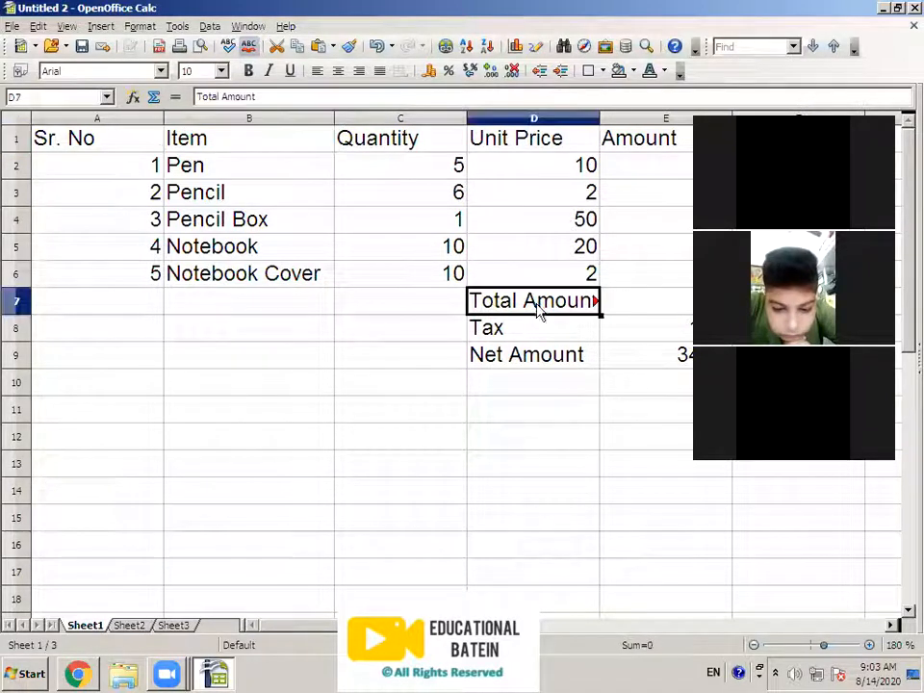
pyautogui.click(676, 418)
pyautogui.click(764, 514)
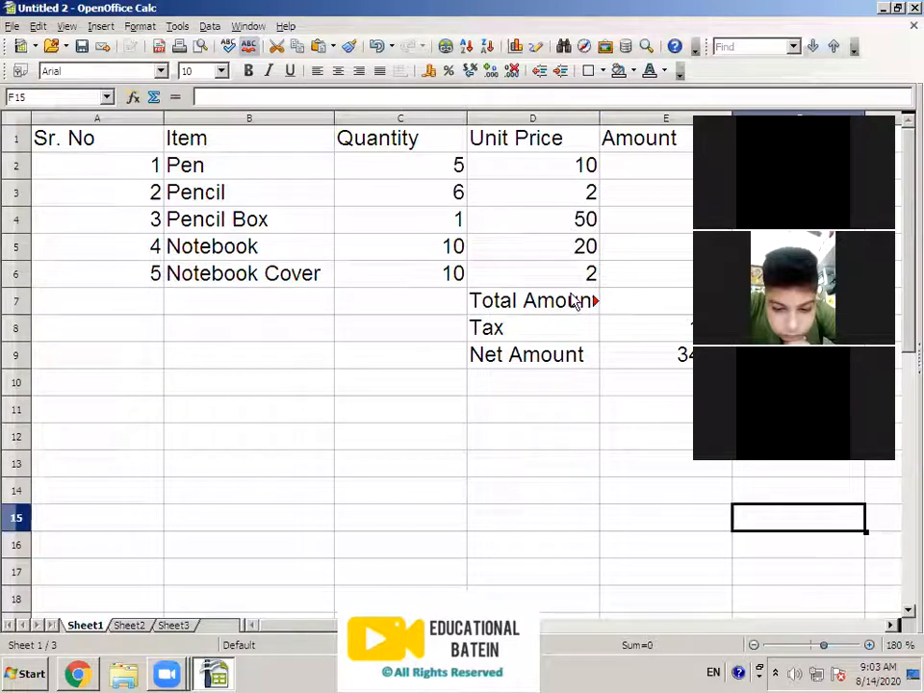
pyautogui.doubleClick(598, 117)
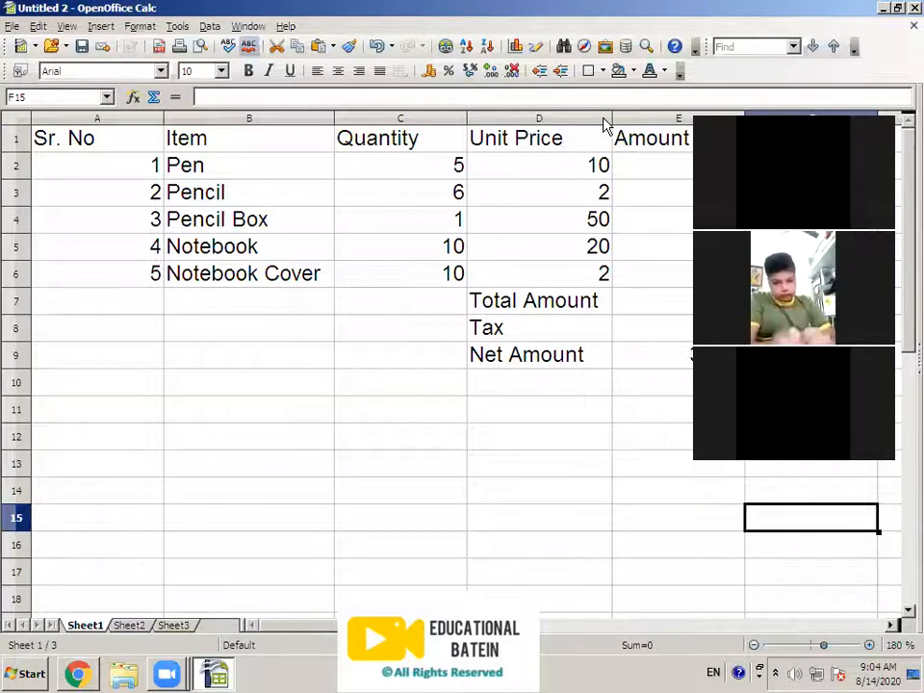
pyautogui.click(598, 330)
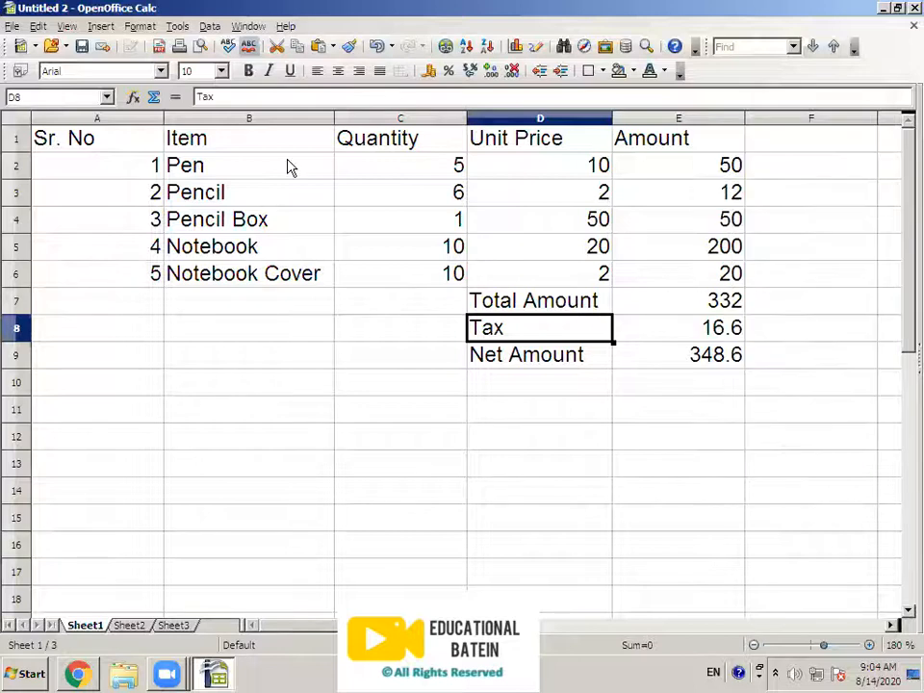
# Make the header row A1:E1 bold and center the contents of the whole bill, A1:E9, horizontally
pyautogui.moveTo(58, 138); pyautogui.dragTo(652, 138)
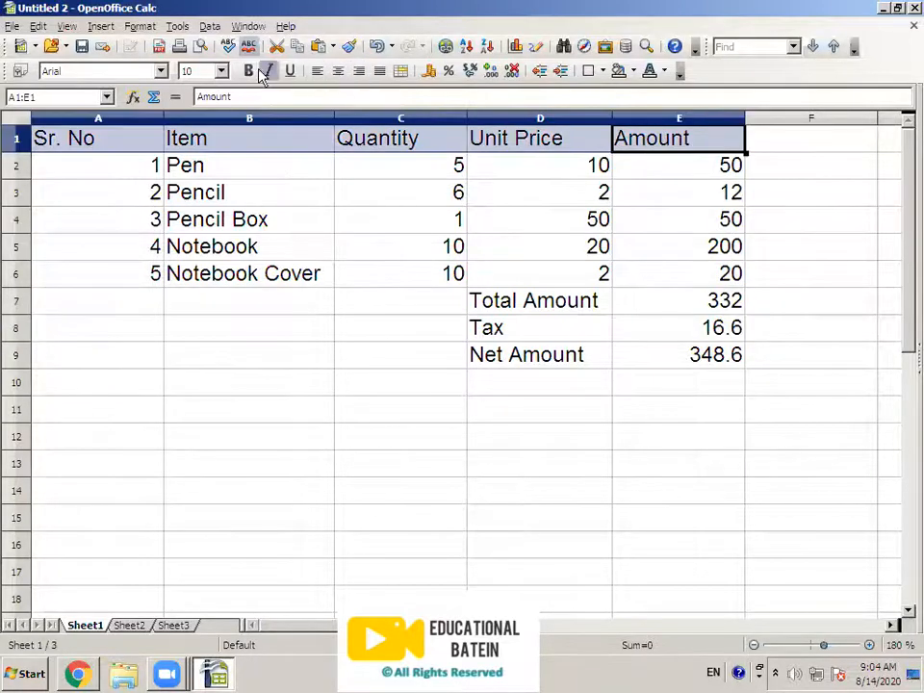
pyautogui.click(247, 72)
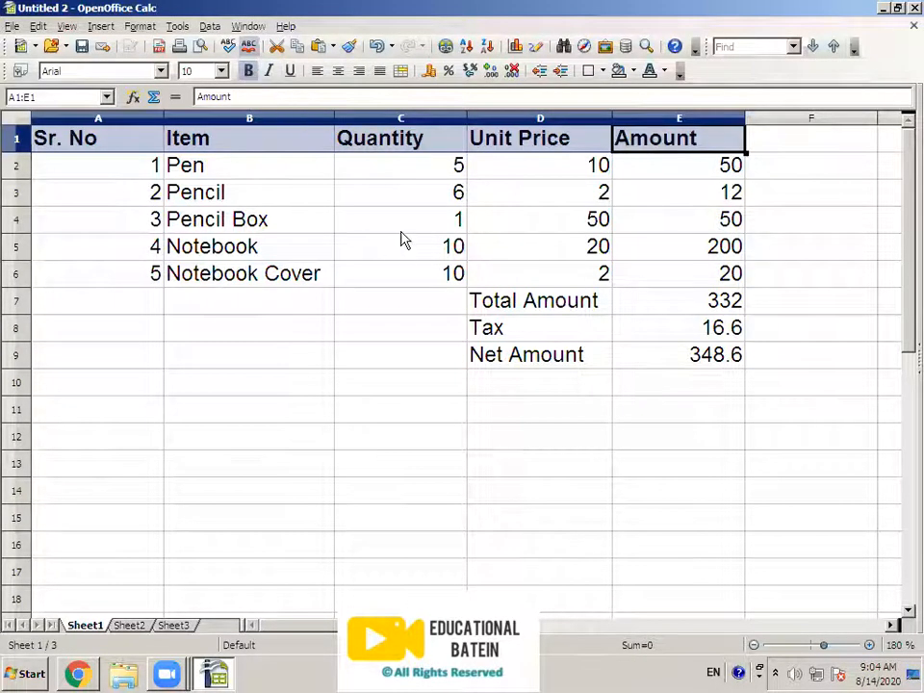
pyautogui.click(133, 142)
pyautogui.moveTo(135, 144); pyautogui.dragTo(631, 358)
pyautogui.click(338, 70)
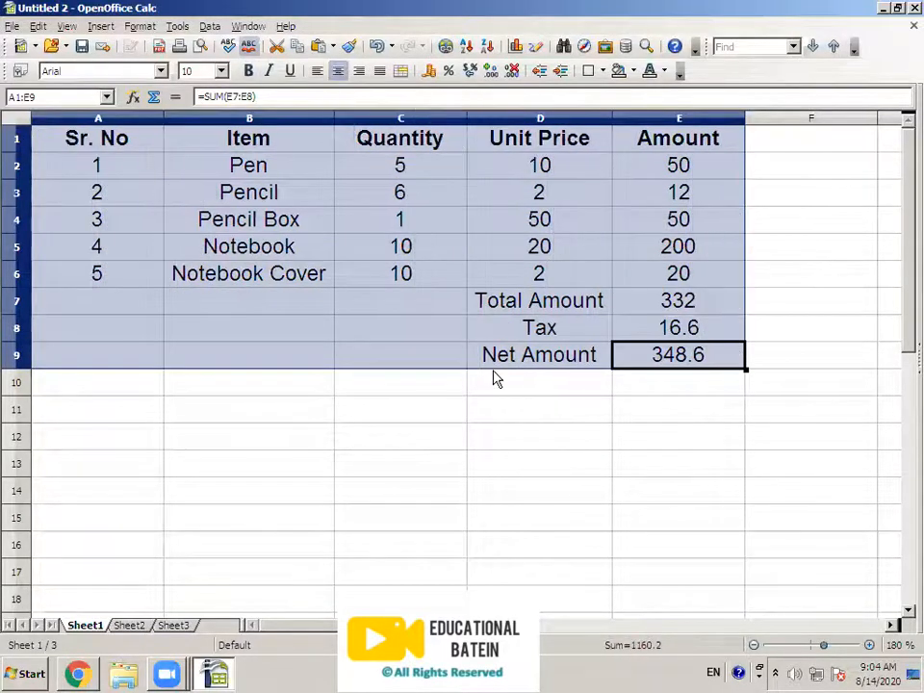
pyautogui.click(495, 380)
# Apply borders around and between all cells of the item table A1:E6
pyautogui.moveTo(85, 146); pyautogui.dragTo(664, 270)
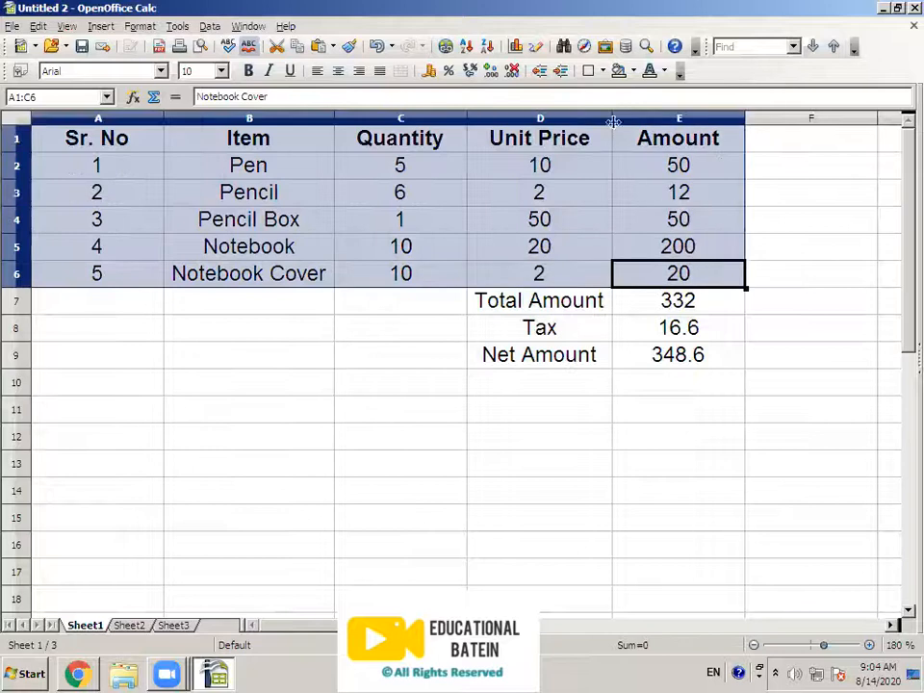
pyautogui.click(589, 71)
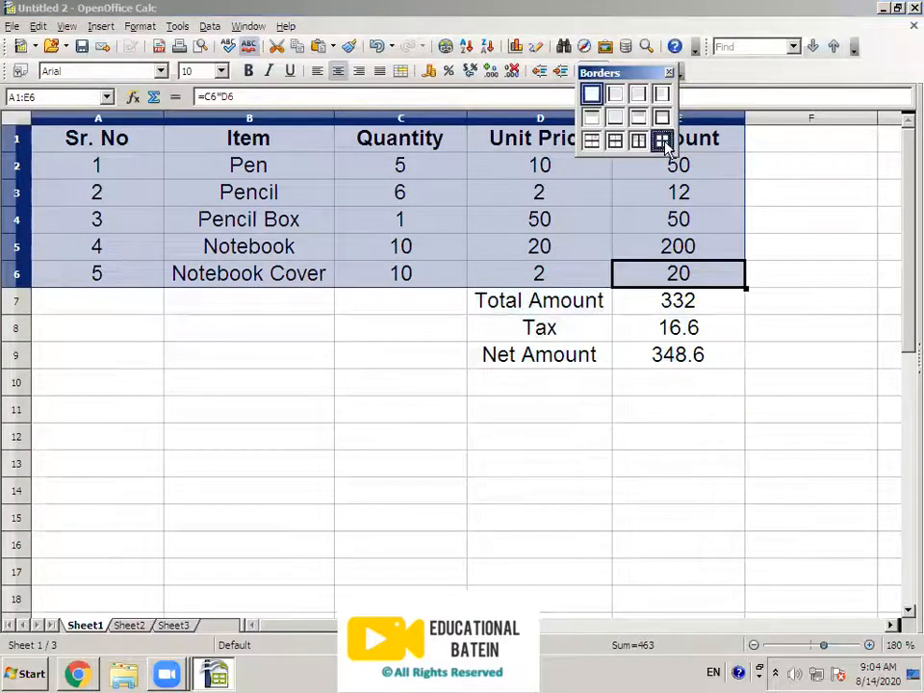
pyautogui.click(662, 141)
pyautogui.click(682, 356)
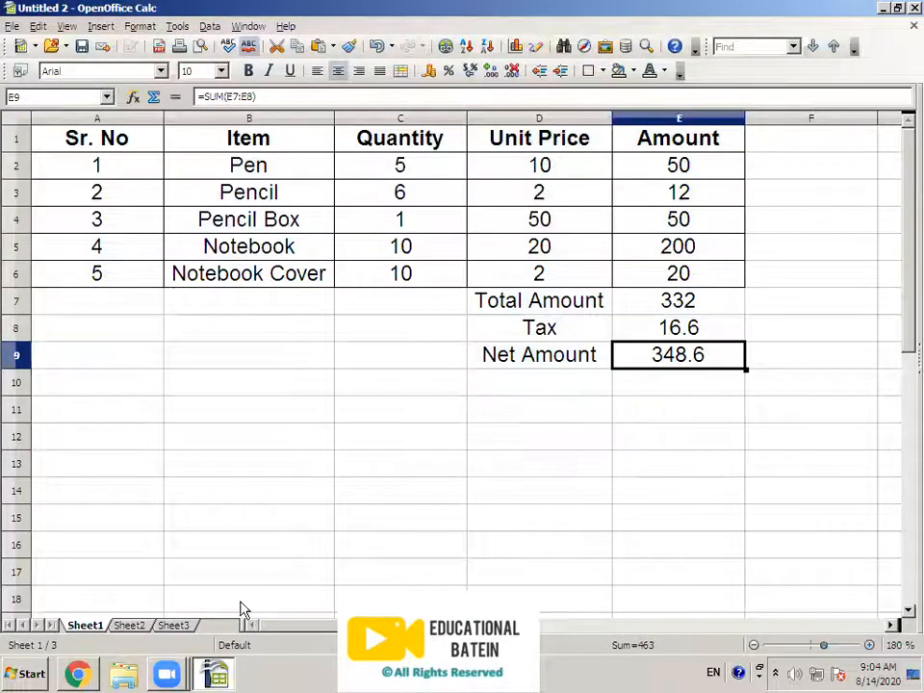
# Switch to the textbook PDF in Chrome and read the section on saving and reopening files after the finished bill example
pyautogui.click(85, 675)
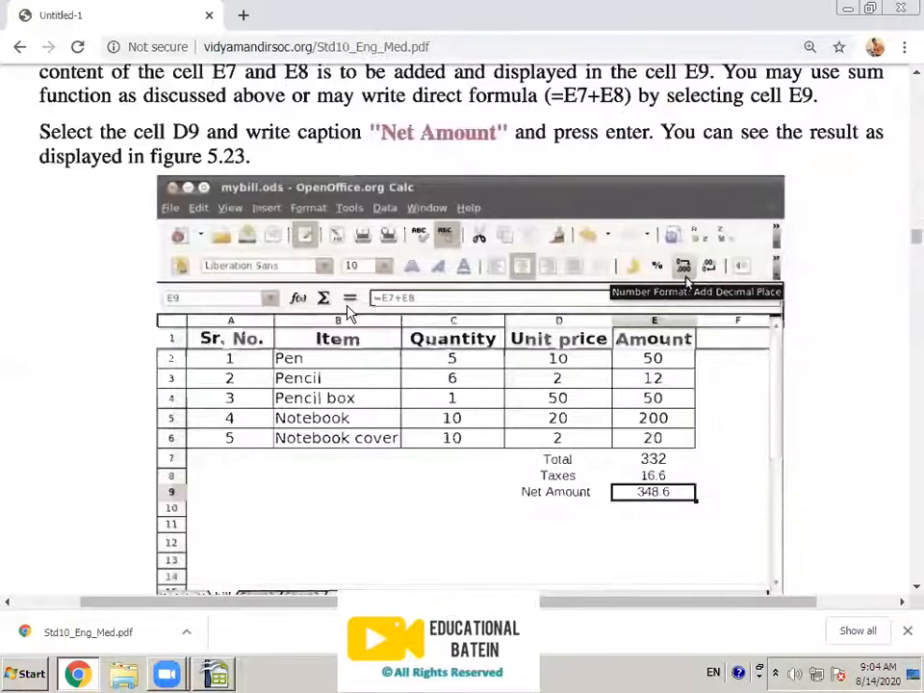
pyautogui.scroll(-2, 347, 306)
pyautogui.scroll(-15, 347, 313)
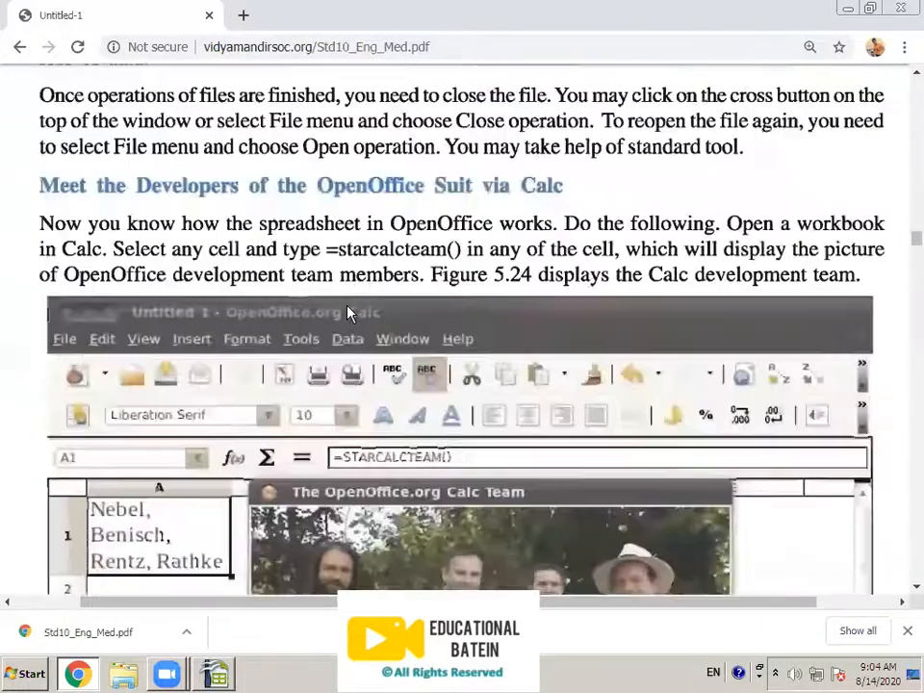
pyautogui.scroll(4, 348, 314)
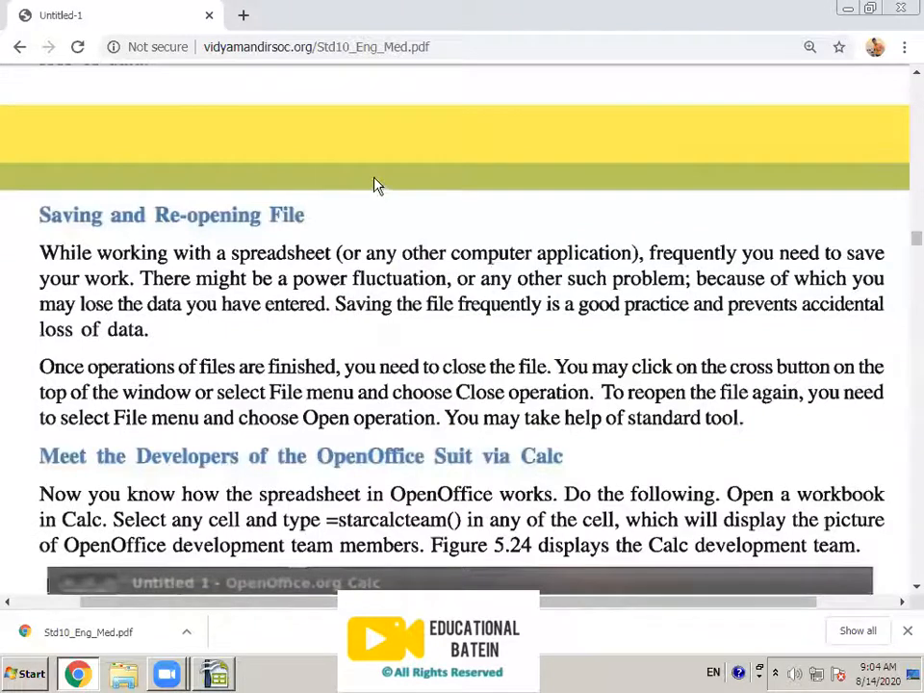
pyautogui.click(216, 674)
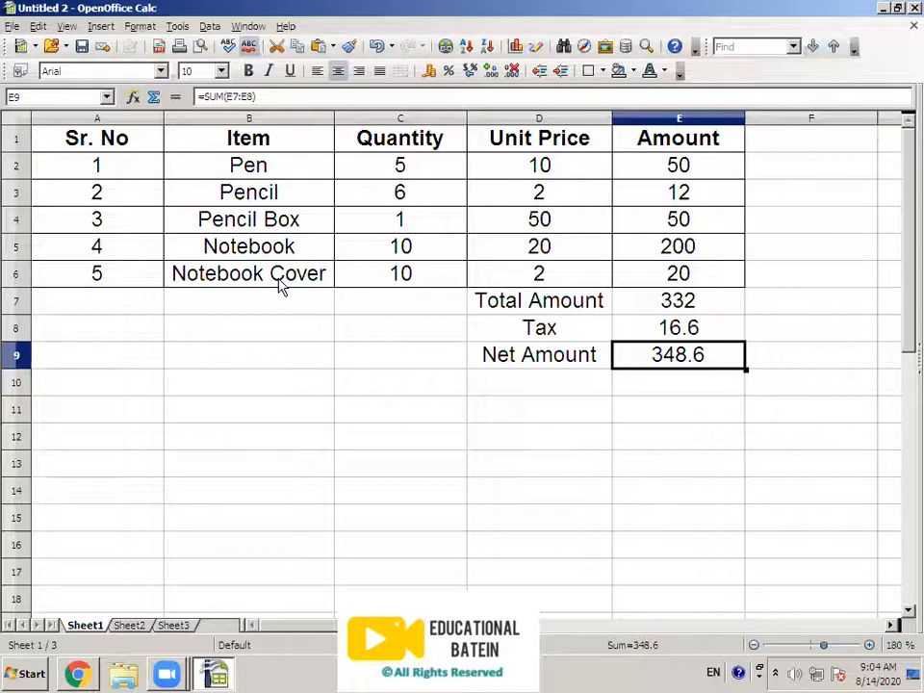
pyautogui.click(12, 27)
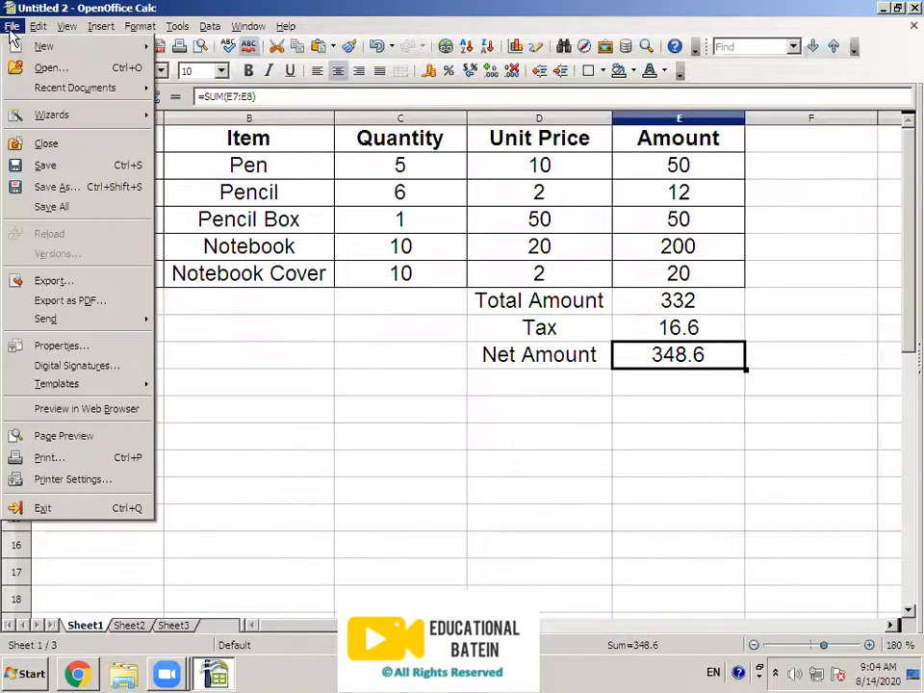
pyautogui.click(18, 167)
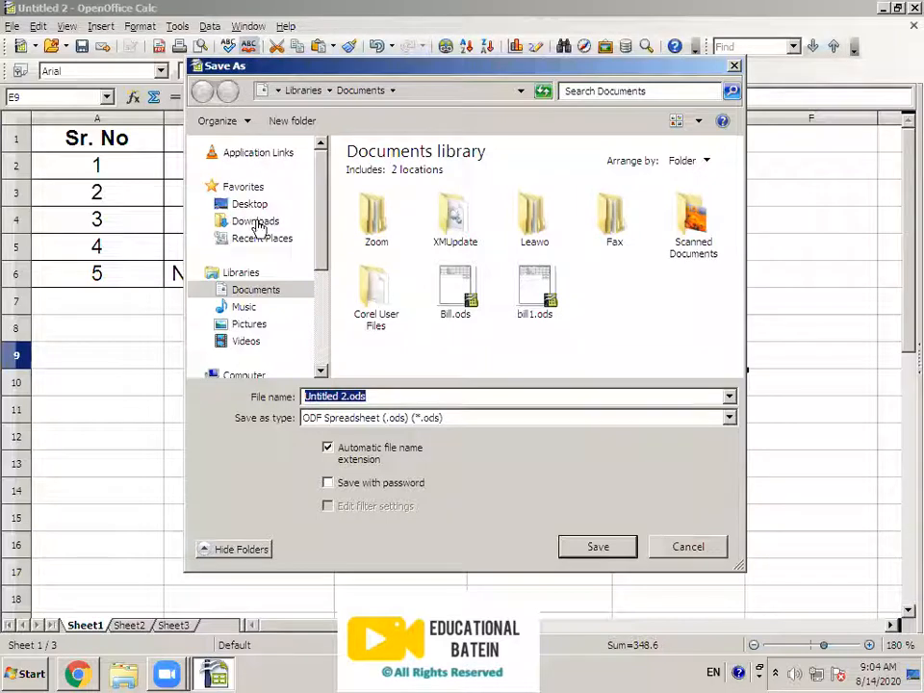
pyautogui.click(698, 553)
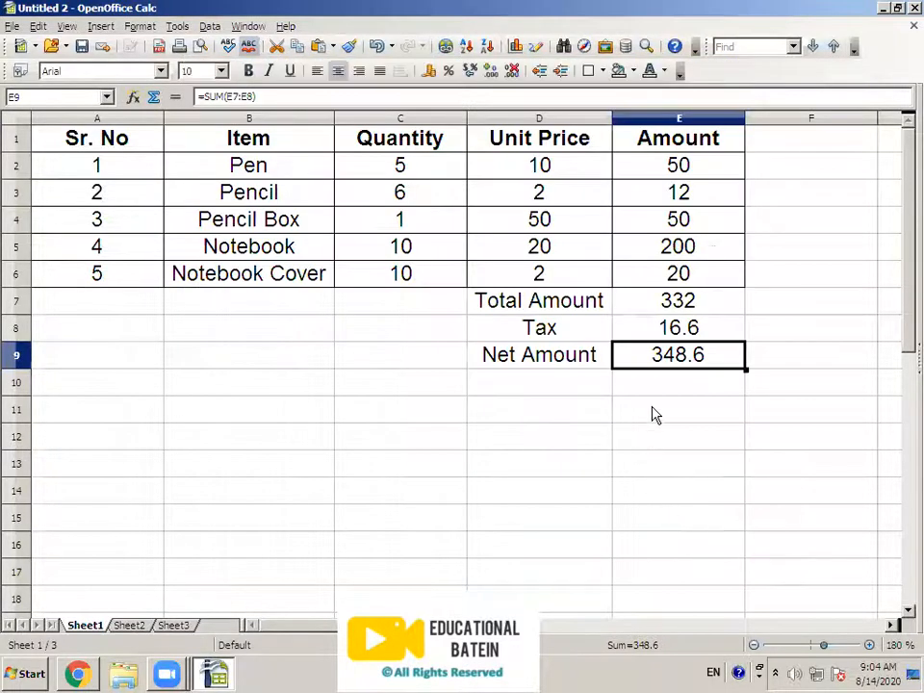
# Clear the tax and net amount formulas from cells E8 and E9
pyautogui.click(674, 329)
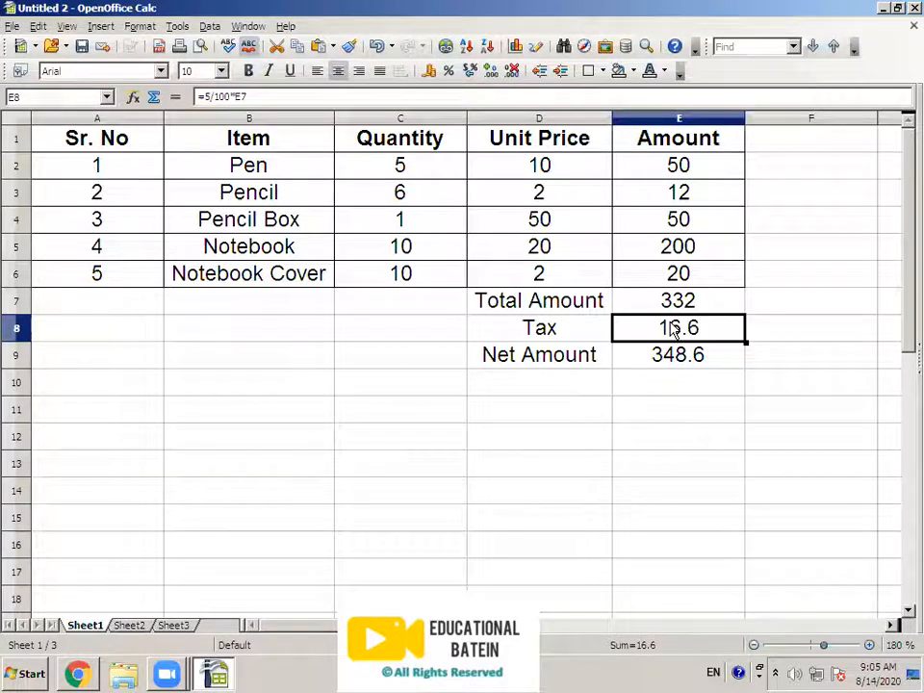
pyautogui.press('Delete')
pyautogui.click(558, 263)
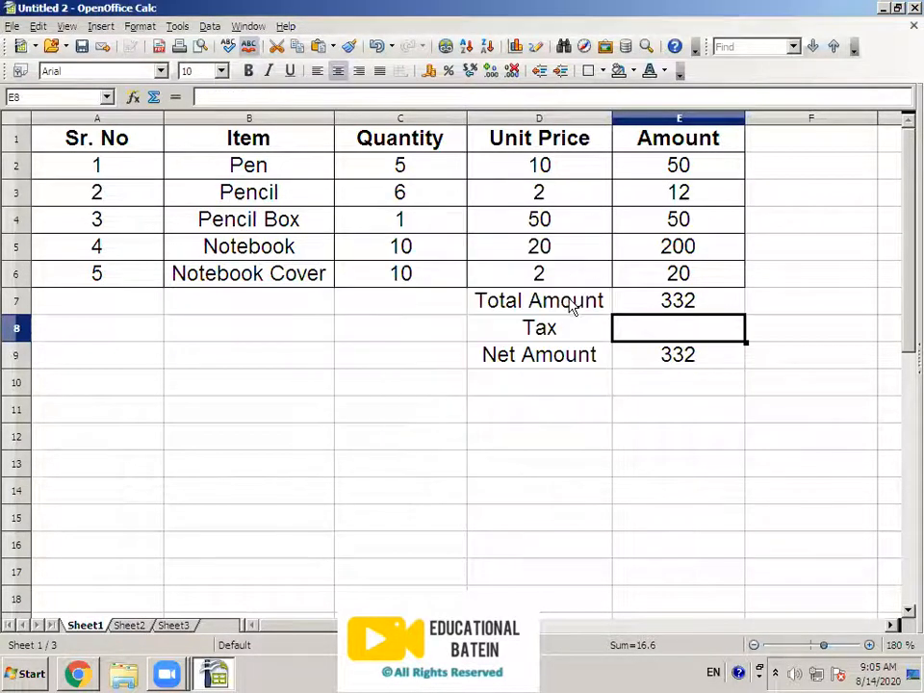
pyautogui.click(650, 358)
pyautogui.press('Delete')
pyautogui.click(553, 262)
# Enter the 5 percent tax formula =5/100*E7 in cell E8, based on the total amount
pyautogui.click(643, 336)
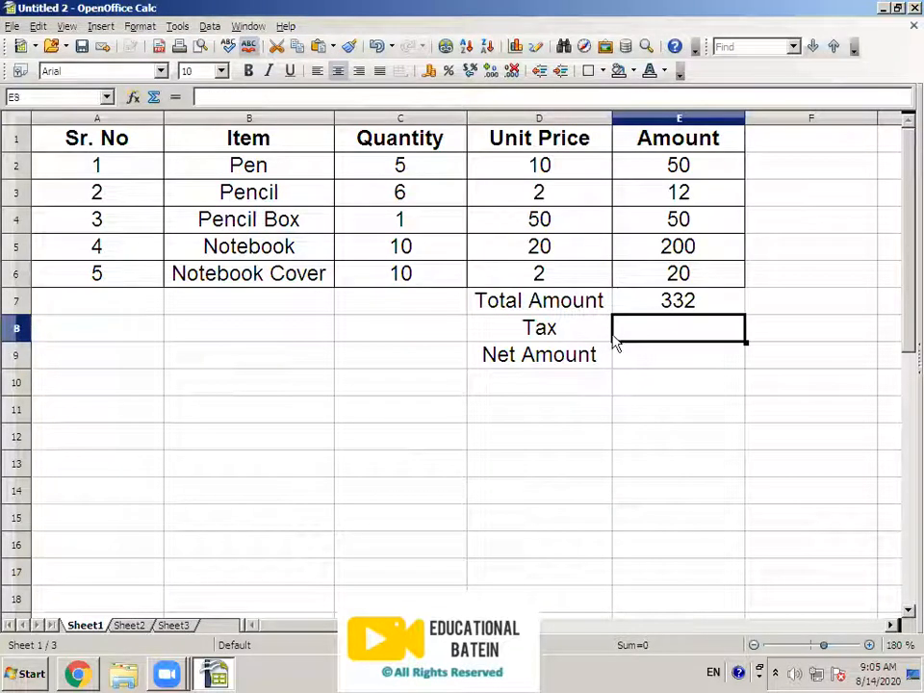
pyautogui.click(662, 306)
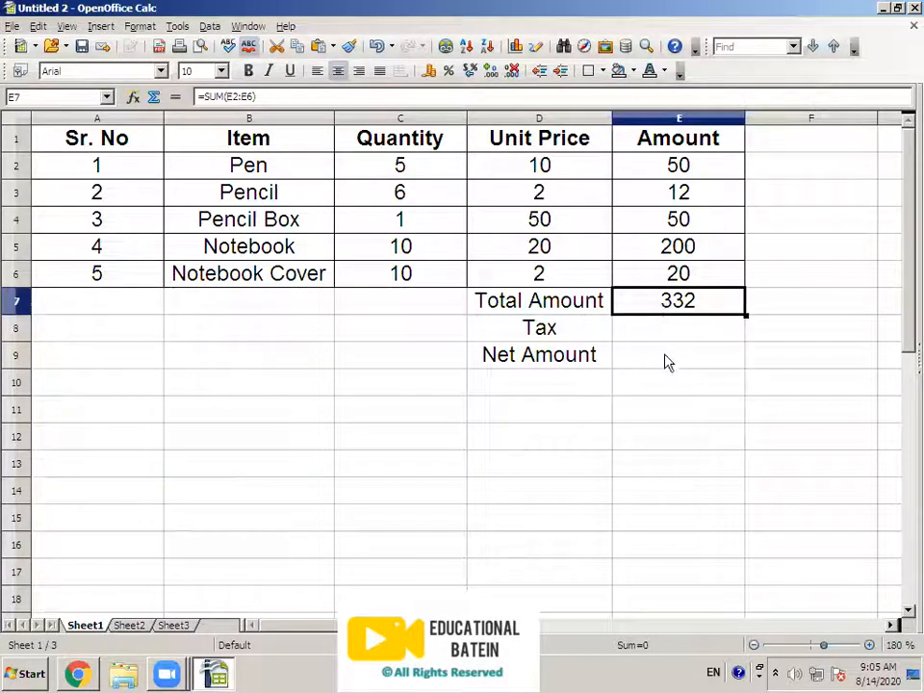
pyautogui.click(645, 344)
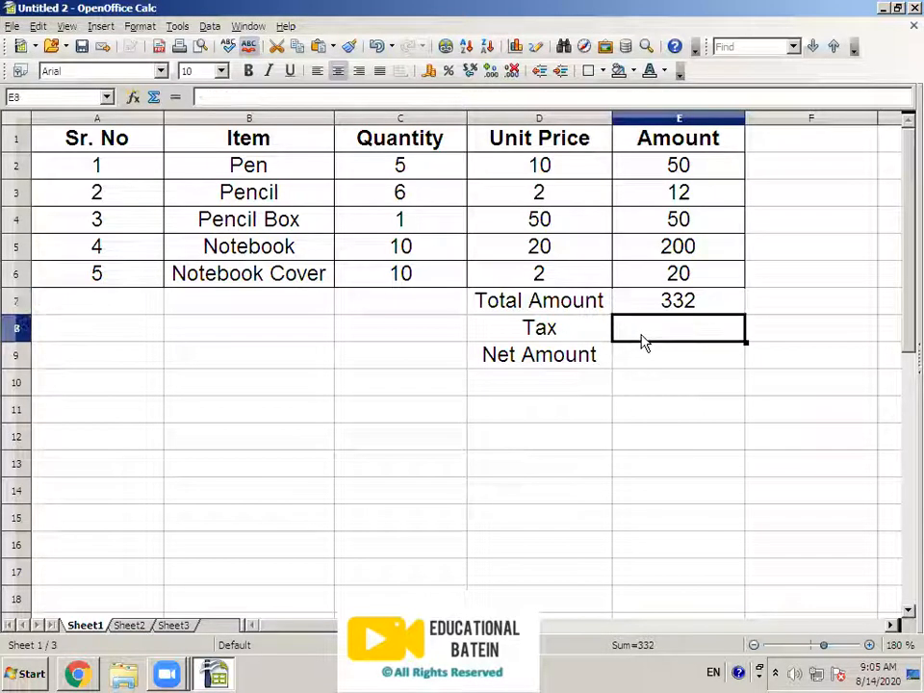
pyautogui.write('=5/100')
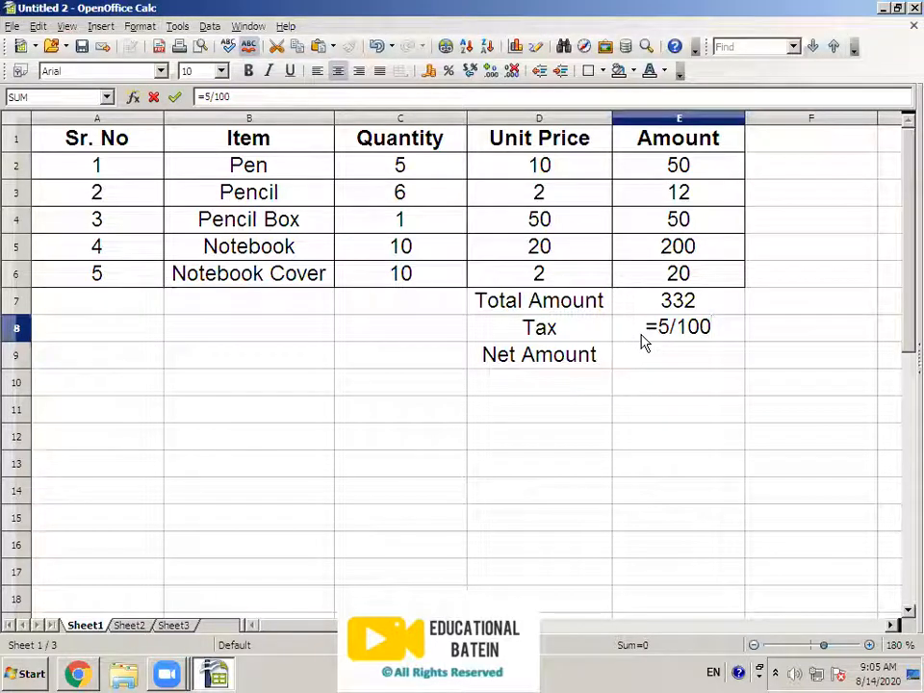
pyautogui.write('*')
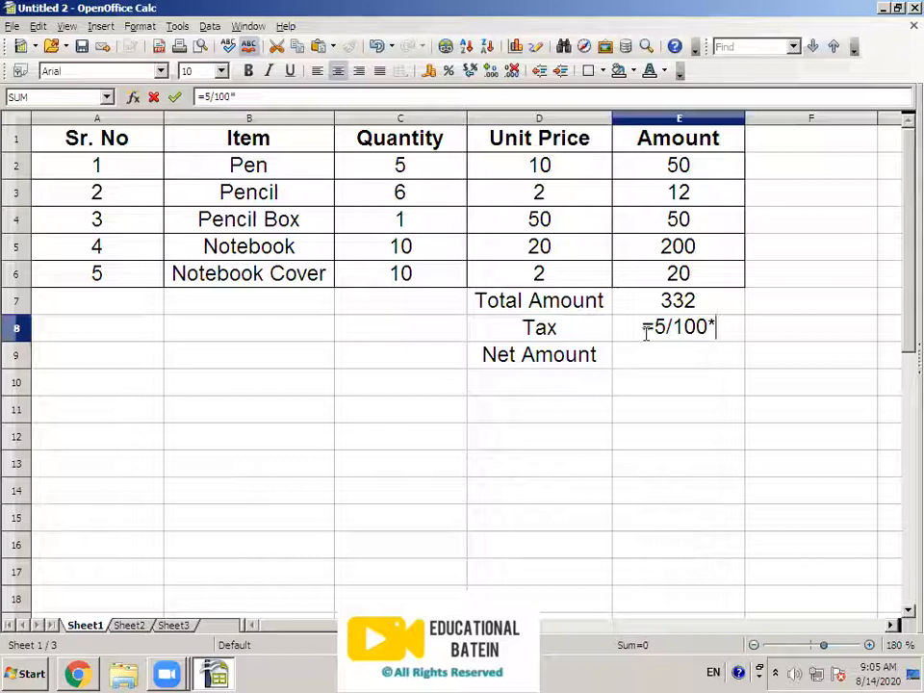
pyautogui.click(672, 308)
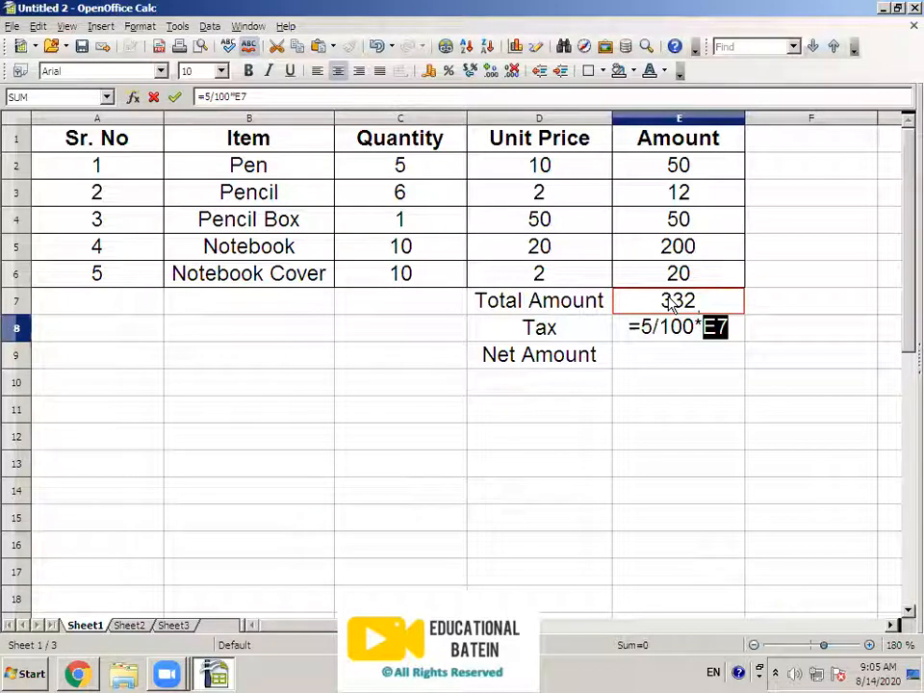
pyautogui.press('Return')
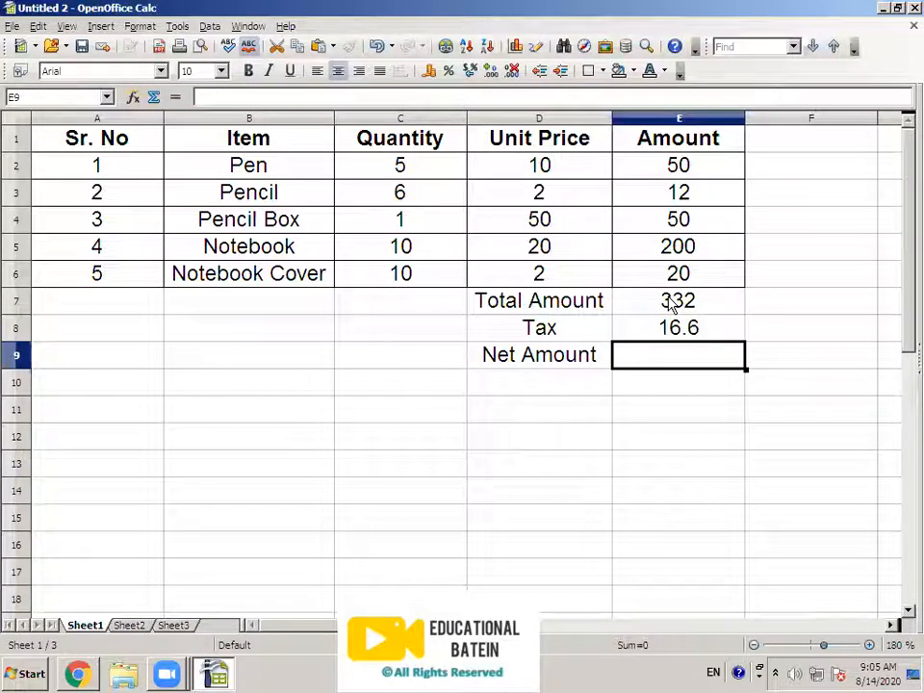
# Examine the 5/100 and E7 parts of the tax formula in cell E8, and undo the accidental change from re-entering it
pyautogui.click(670, 304)
pyautogui.click(678, 327)
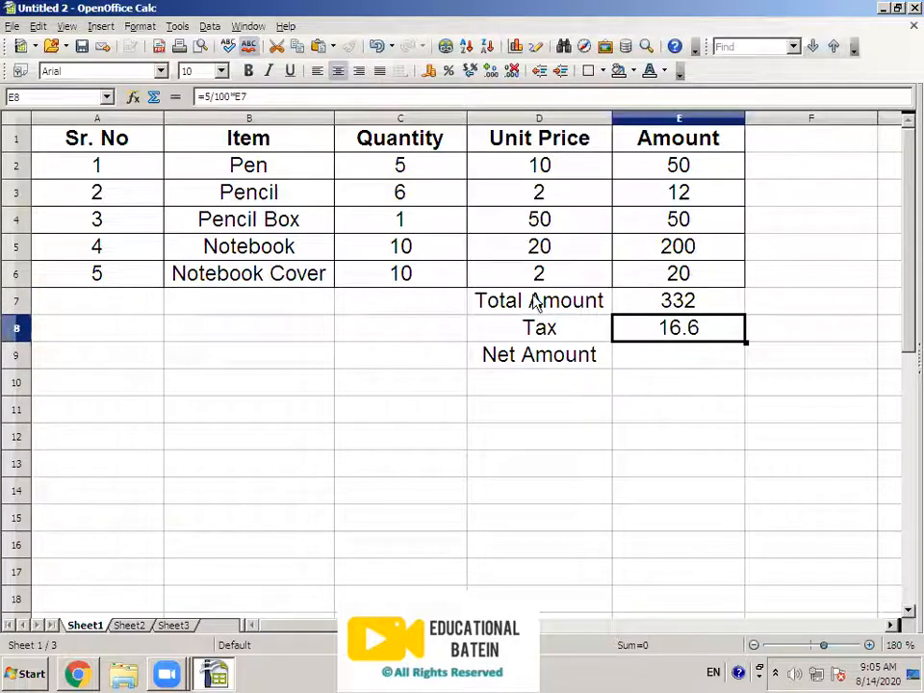
pyautogui.doubleClick(674, 327)
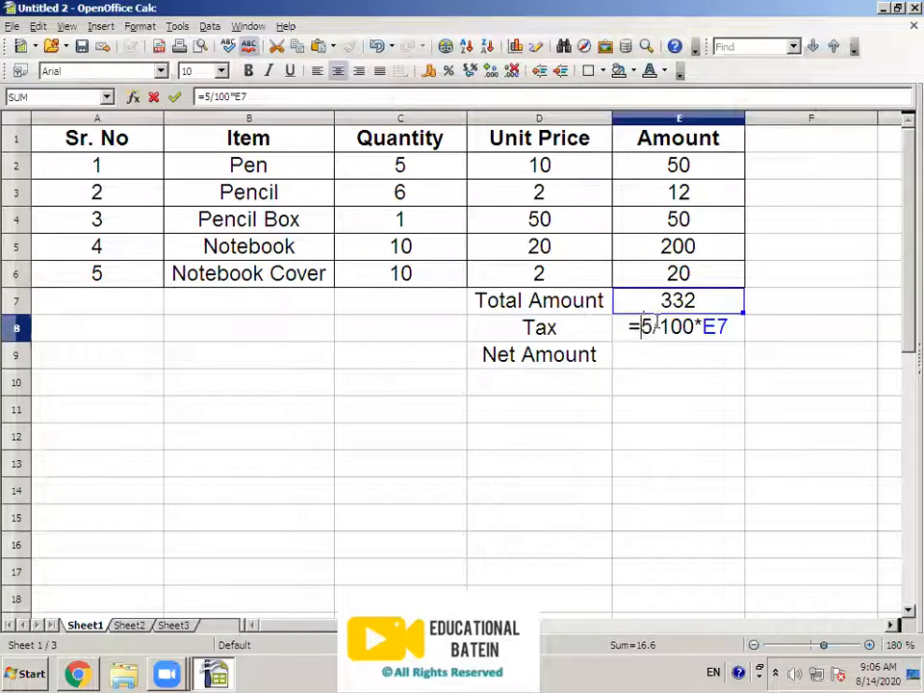
pyautogui.moveTo(642, 328); pyautogui.dragTo(693, 327)
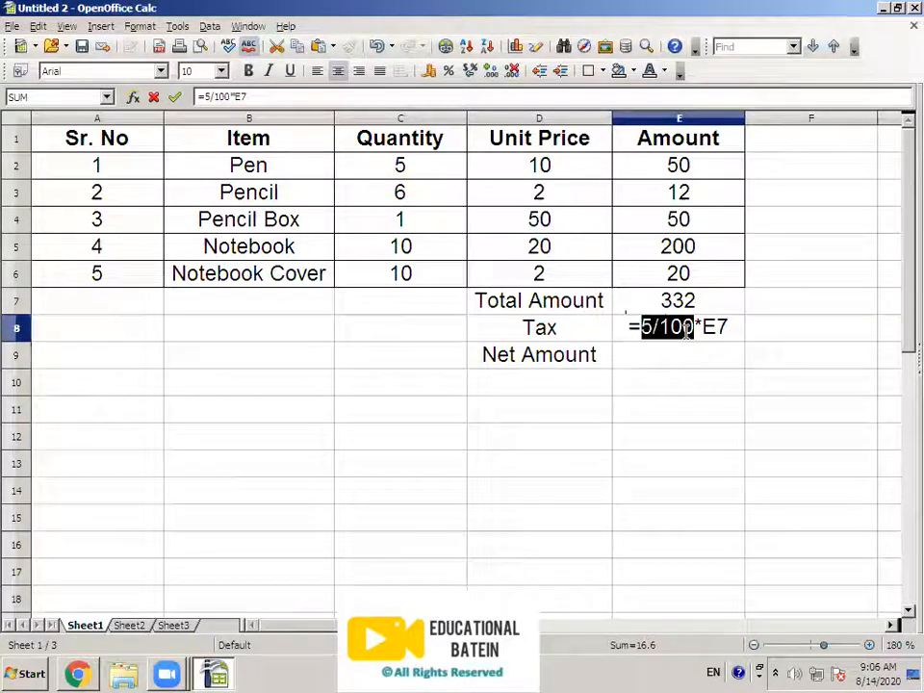
pyautogui.moveTo(703, 327); pyautogui.dragTo(731, 327)
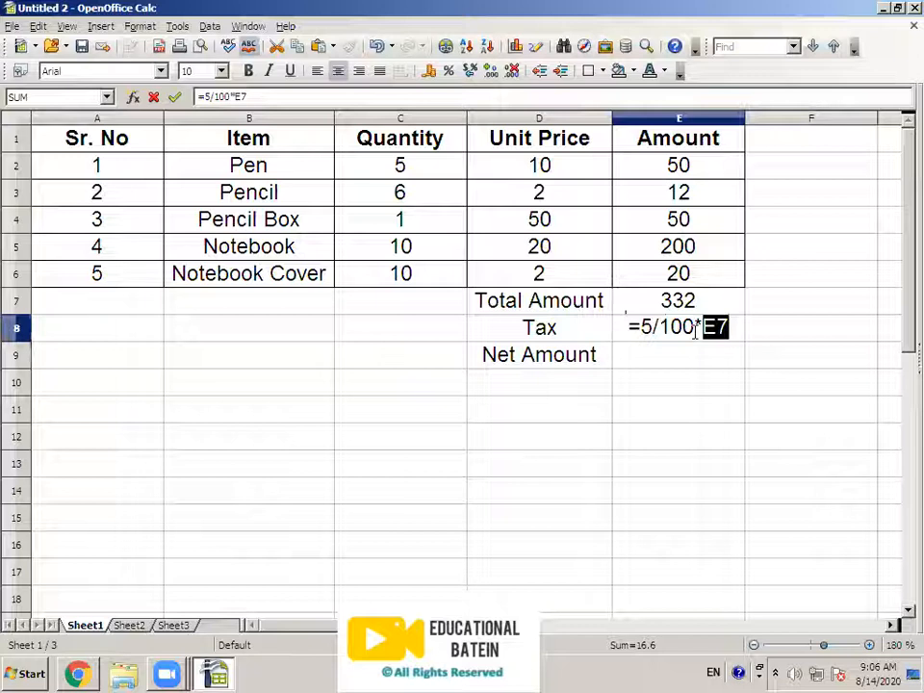
pyautogui.press('Return')
pyautogui.click(695, 336)
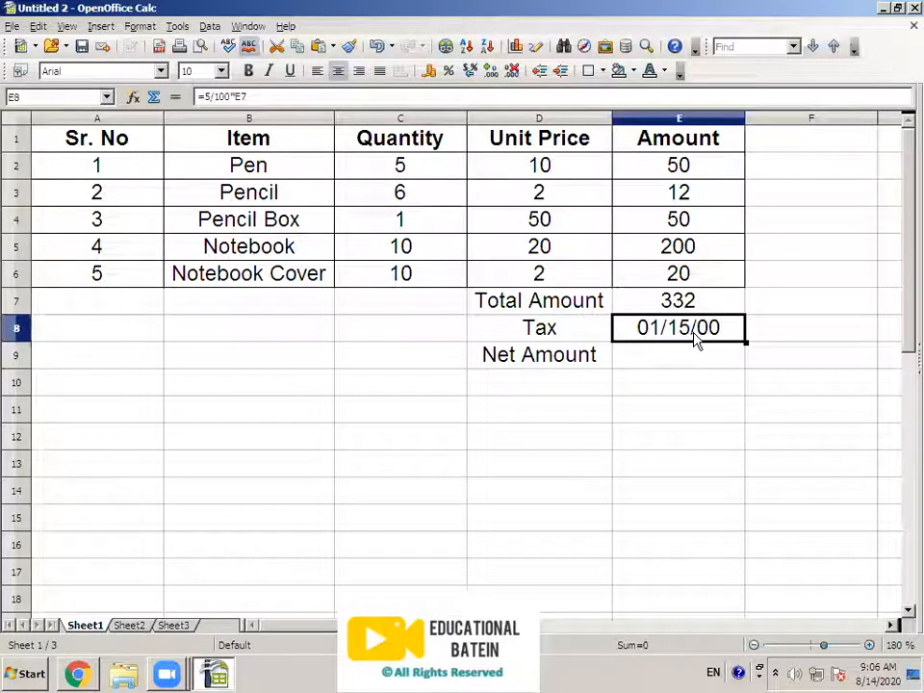
pyautogui.hotkey('ctrl', 'z')
pyautogui.hotkey('ctrl', 'z')
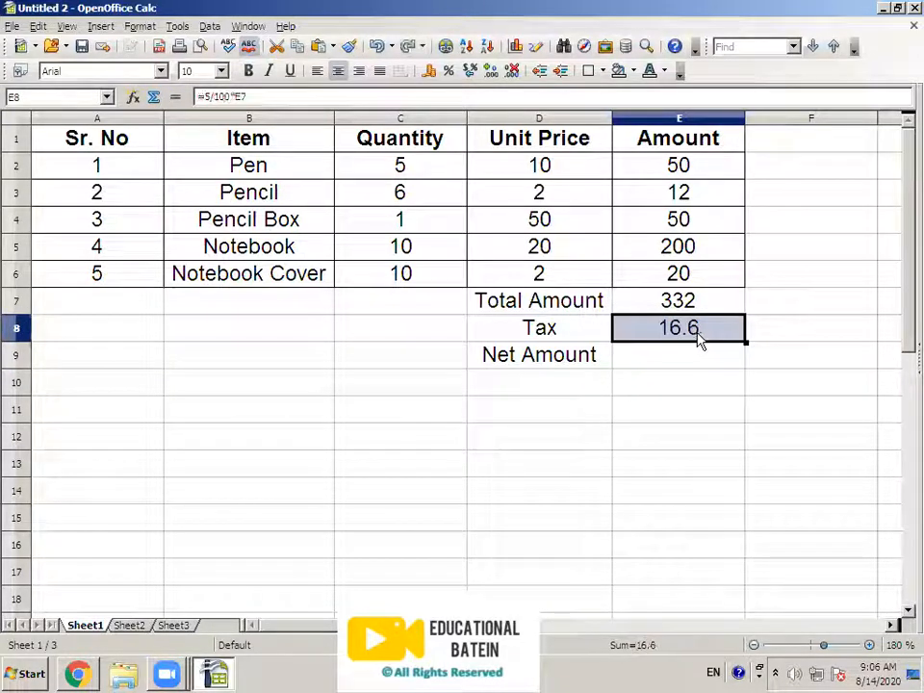
# Replace the tax formula in cell E8 with =E7*5/100, deleting the old contents first
pyautogui.click(699, 336)
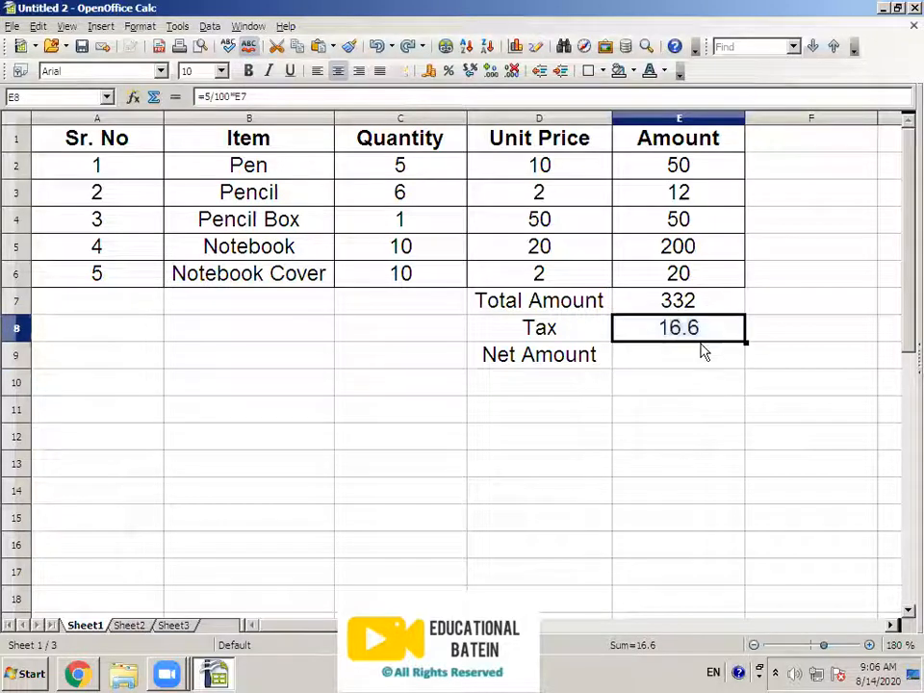
pyautogui.press('Delete')
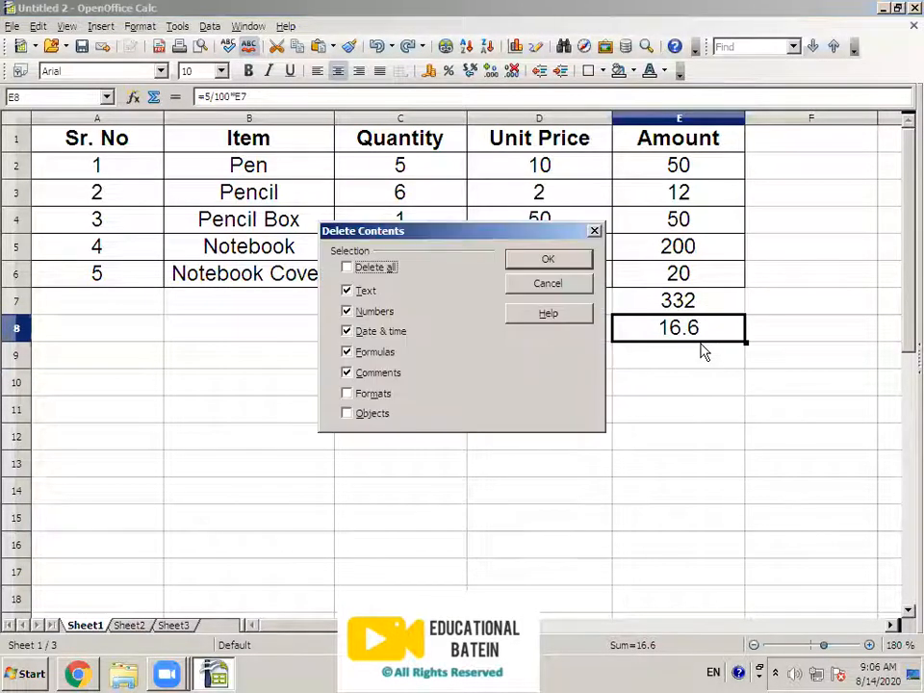
pyautogui.click(544, 260)
pyautogui.write('=')
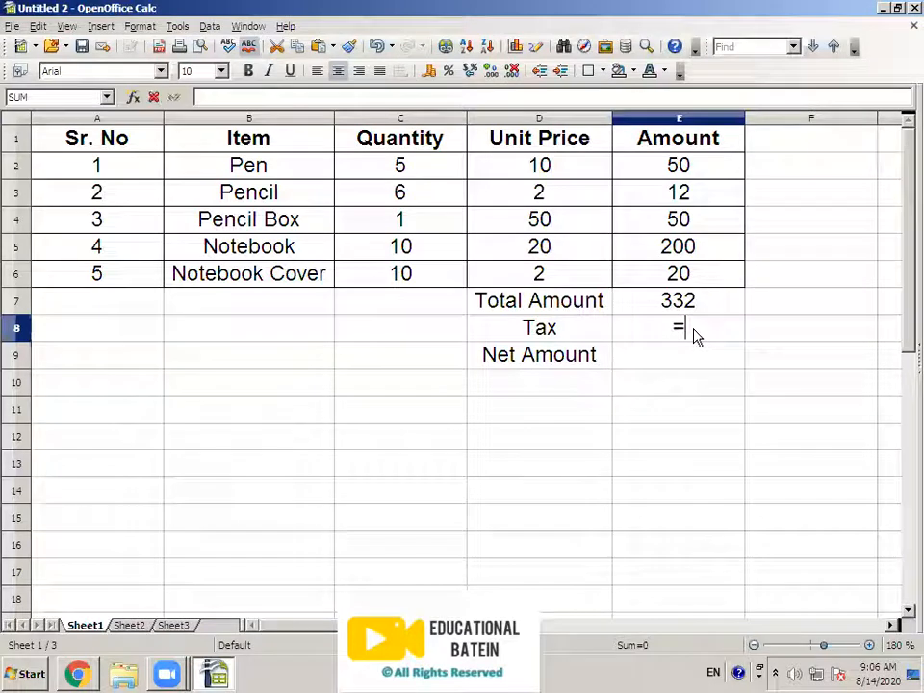
pyautogui.click(679, 304)
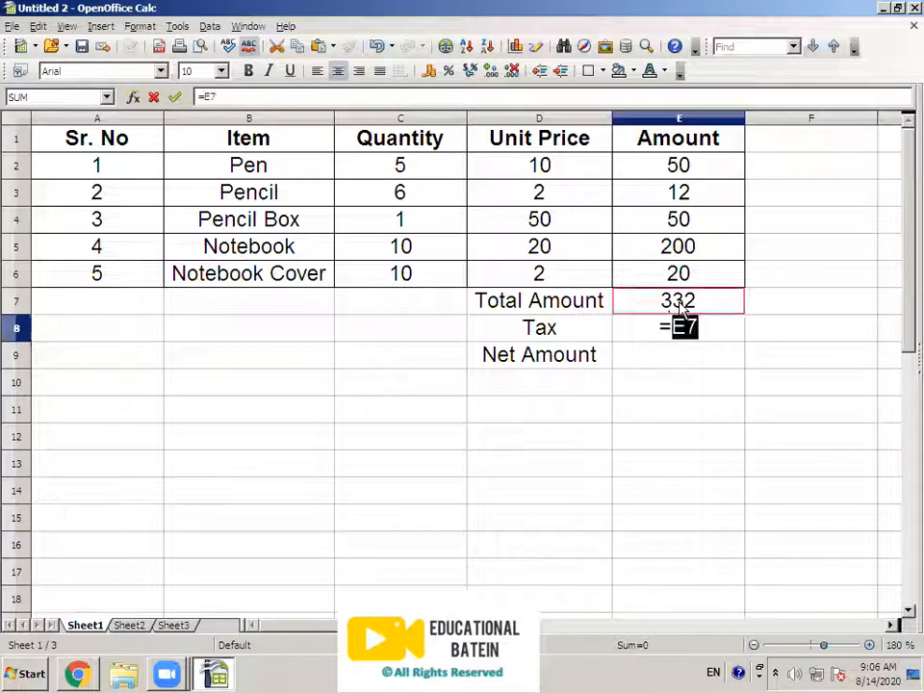
pyautogui.write('*5')
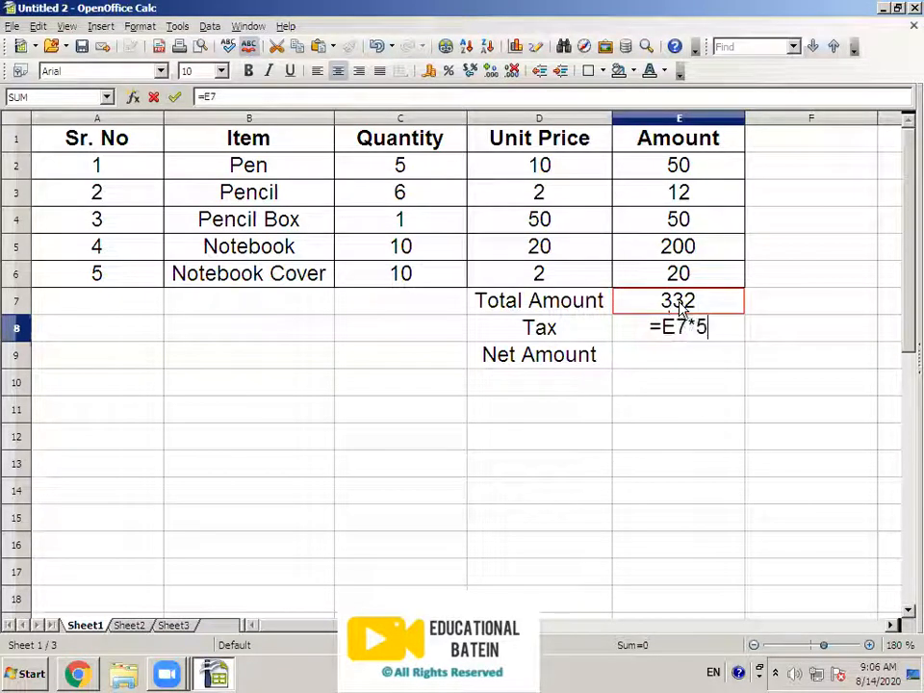
pyautogui.write('/100')
pyautogui.press('Return')
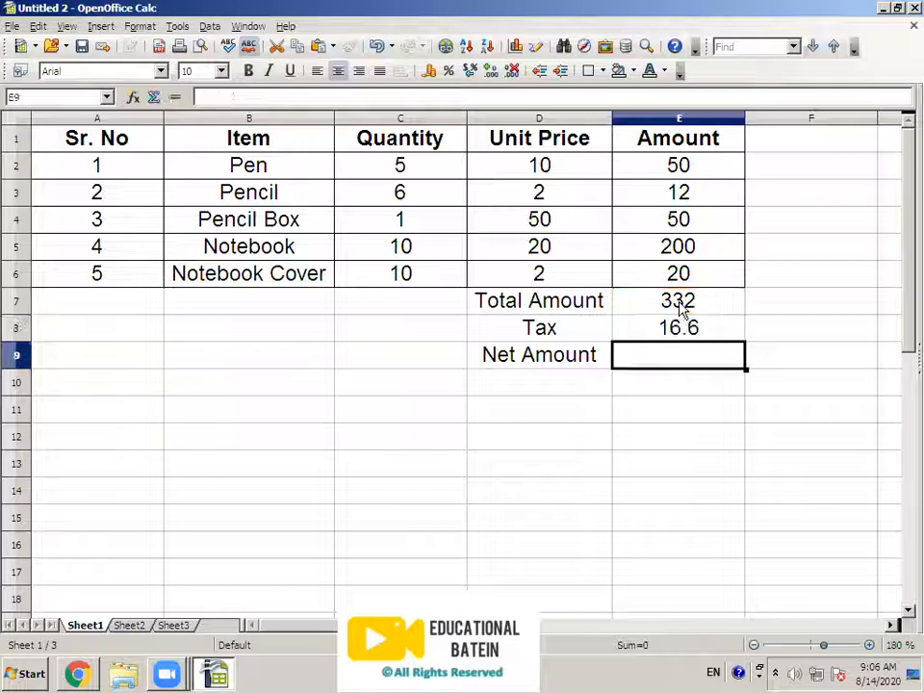
# Calculate the net amount in cell E9 with =sum(E7:E8), adding the total amount and the tax
pyautogui.moveTo(678, 304); pyautogui.dragTo(671, 327)
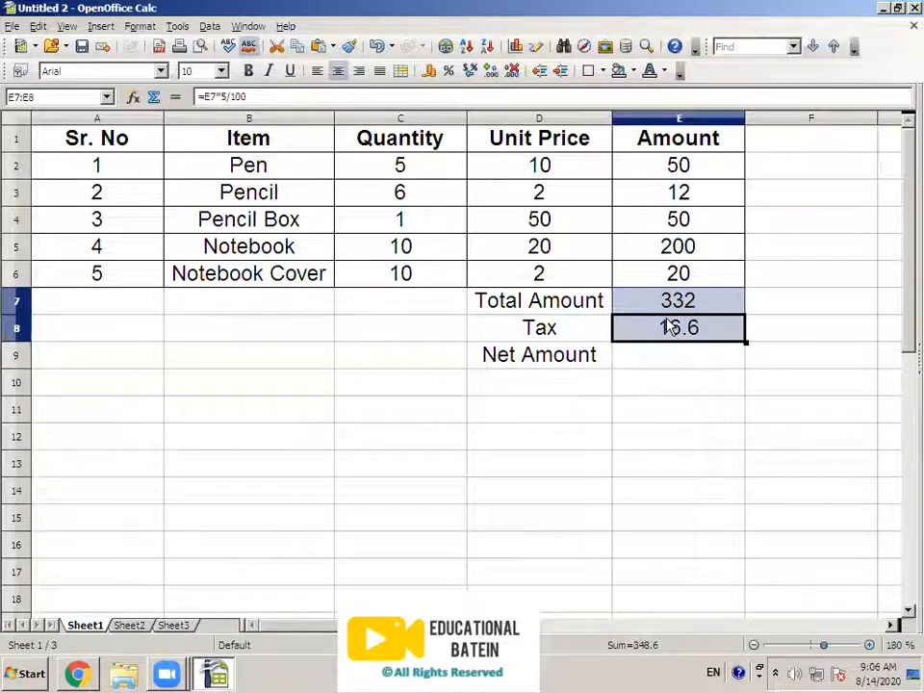
pyautogui.click(660, 362)
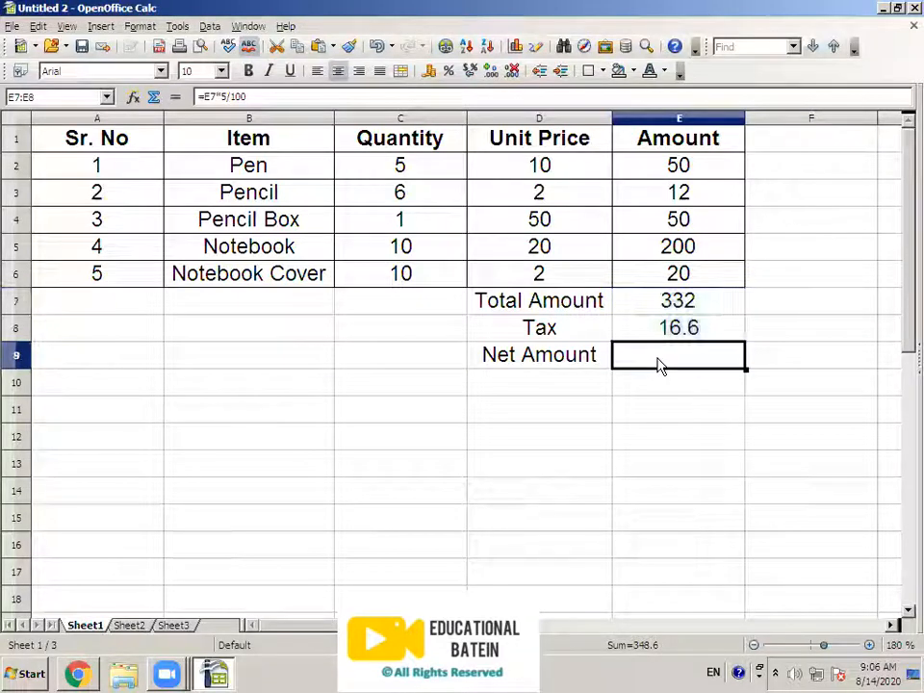
pyautogui.write('=sum')
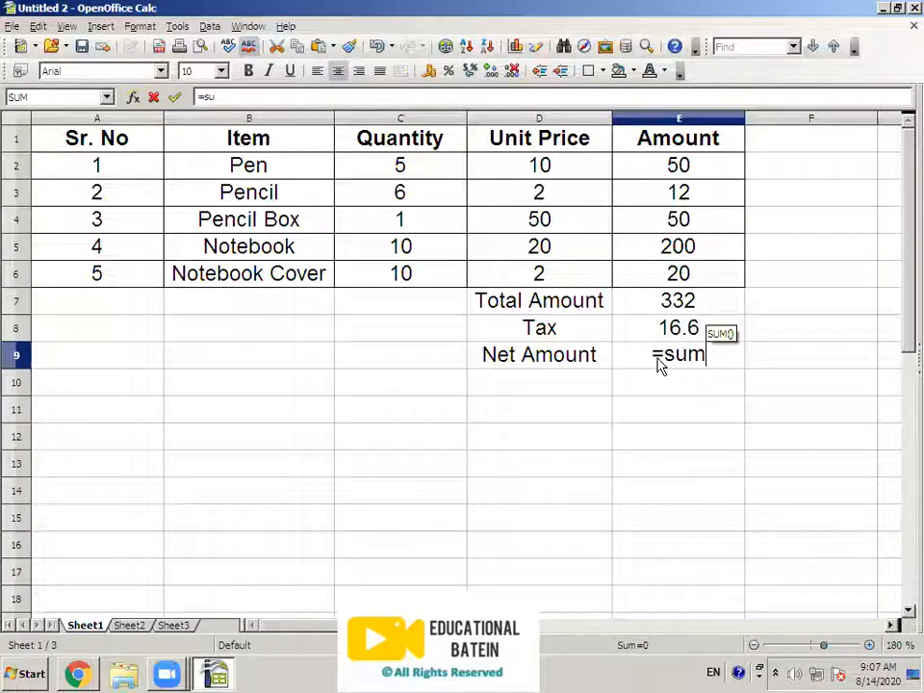
pyautogui.write('(')
pyautogui.moveTo(677, 304); pyautogui.dragTo(676, 321)
pyautogui.write(')')
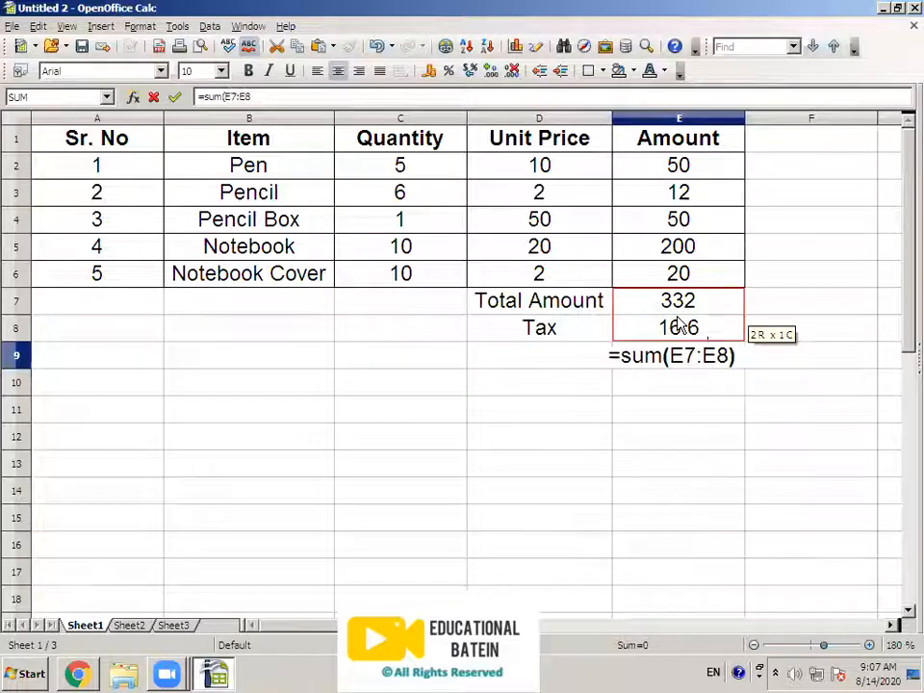
pyautogui.press('Return')
pyautogui.click(703, 358)
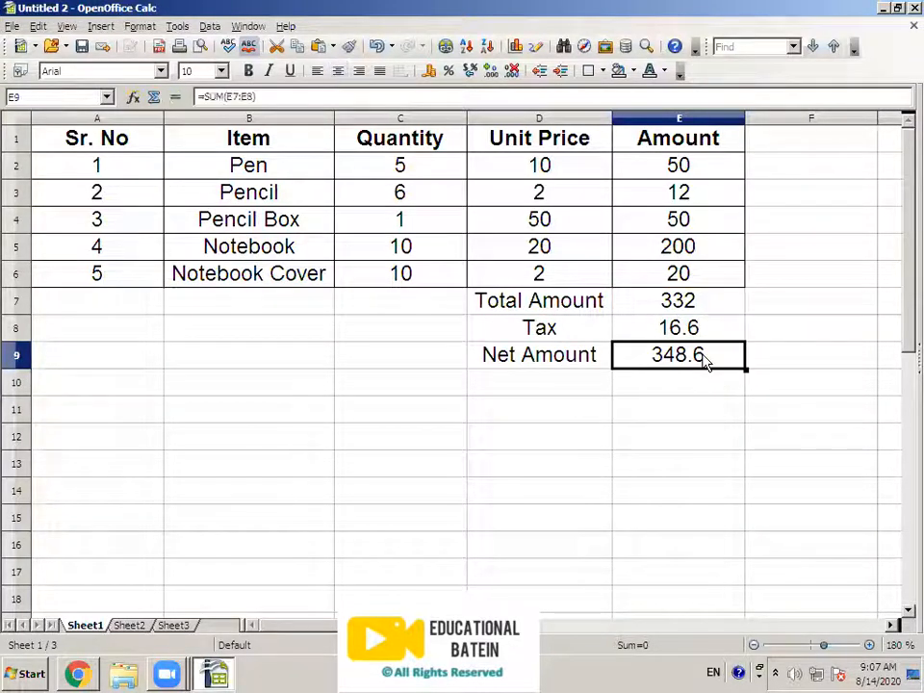
pyautogui.click(363, 469)
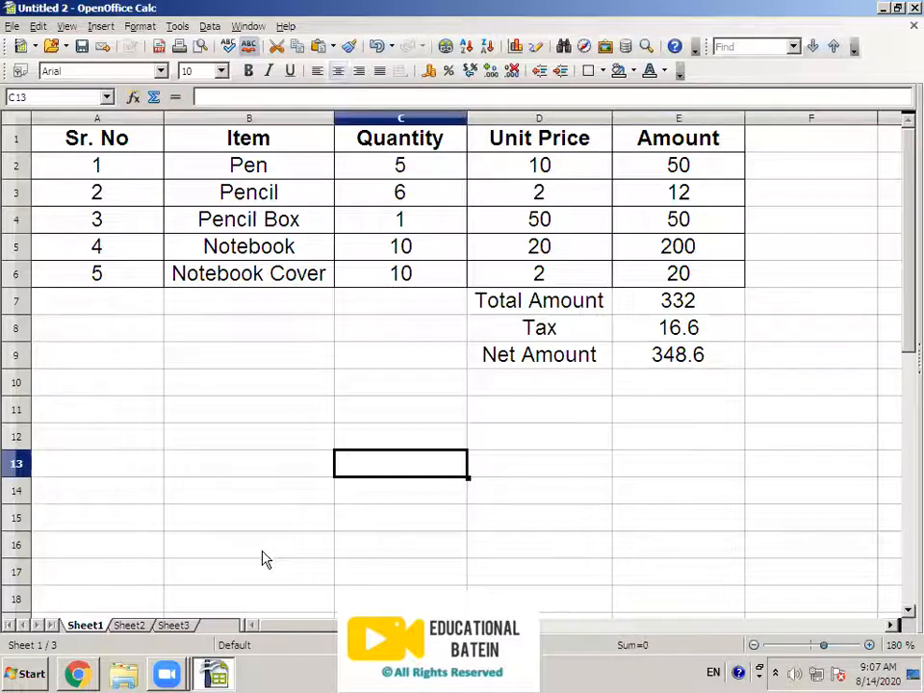
pyautogui.click(77, 676)
pyautogui.click(216, 673)
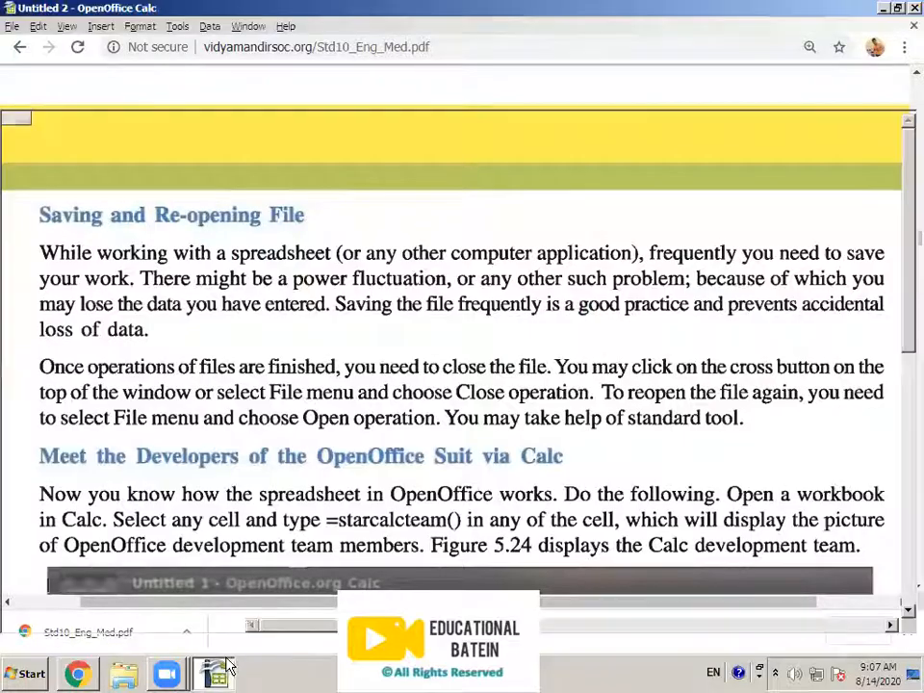
pyautogui.click(268, 407)
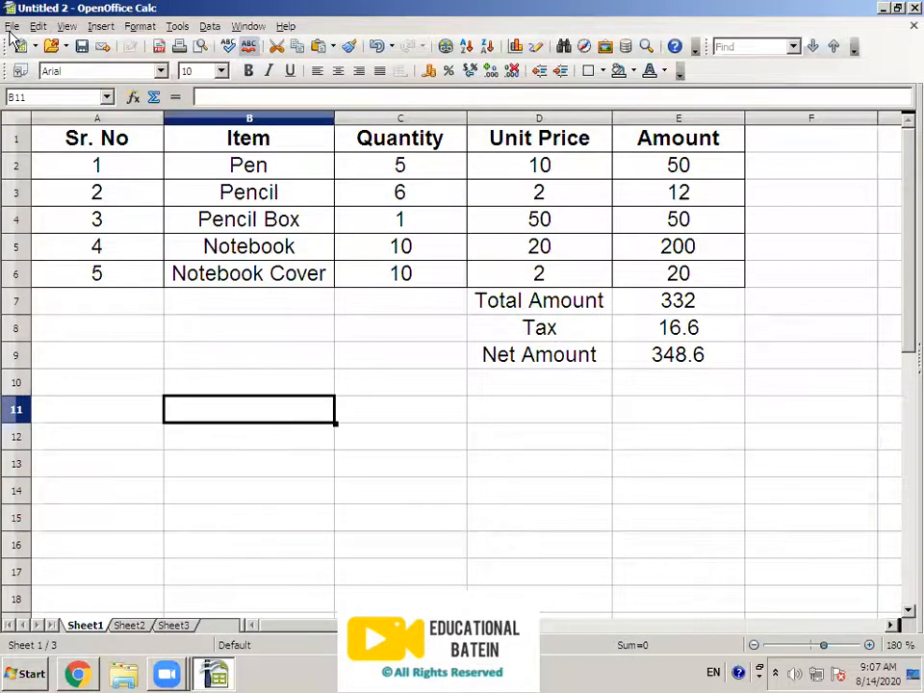
# Save the bill spreadsheet in the Documents library under the file name 10Boys as an ODF Spreadsheet
pyautogui.click(11, 26)
pyautogui.click(37, 163)
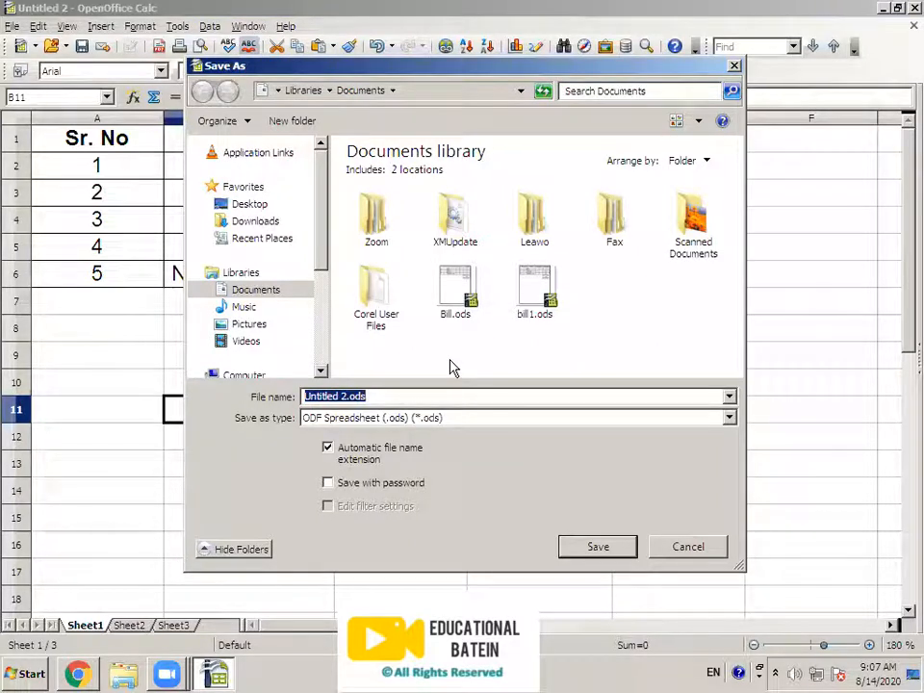
pyautogui.press('BackSpace')
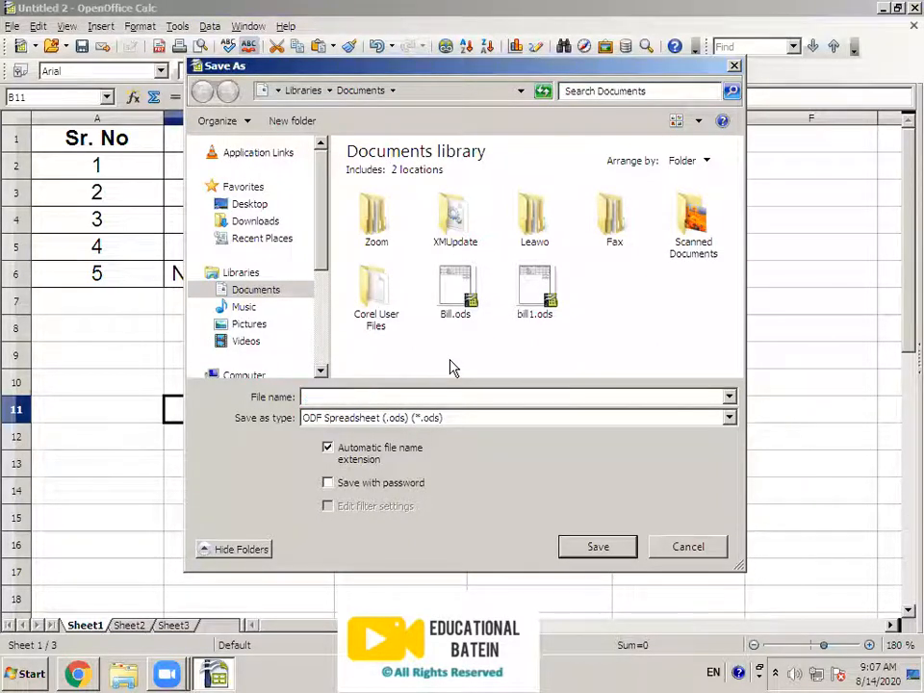
pyautogui.write('10Boys')
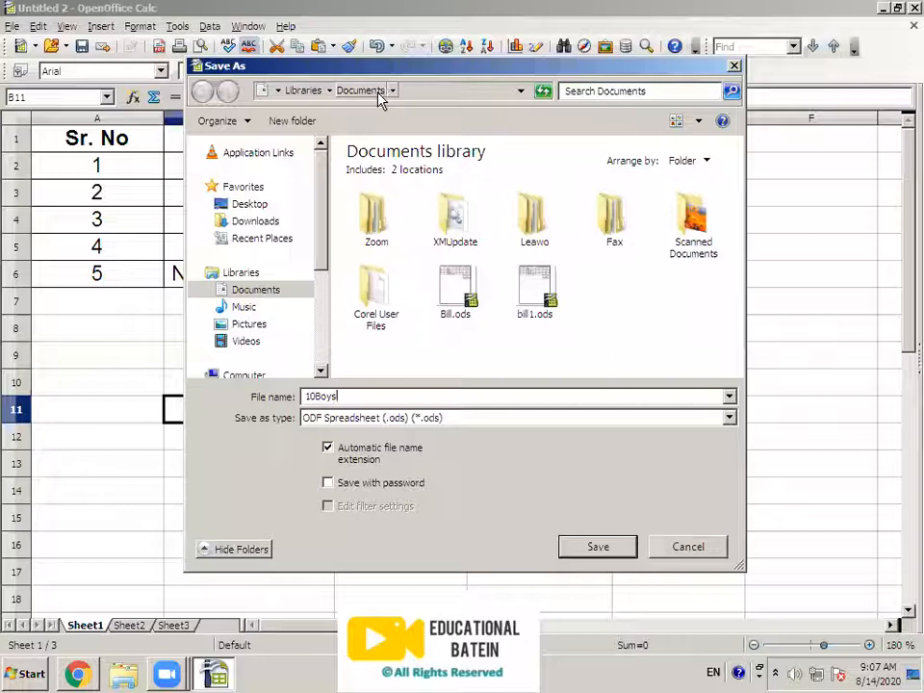
pyautogui.click(603, 547)
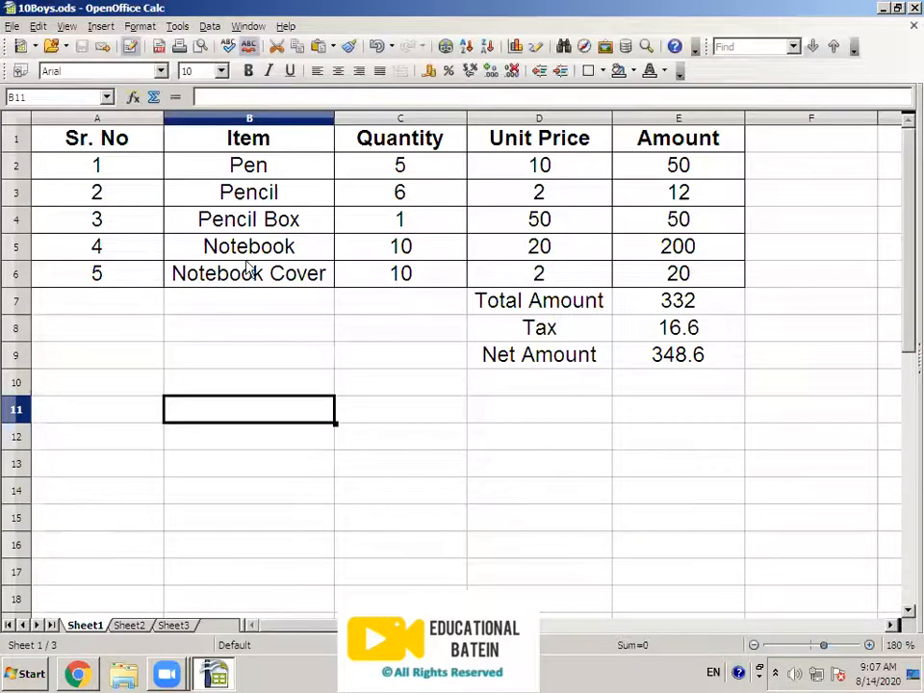
# Close the saved 10Boys.ods file and create a new blank spreadsheet
pyautogui.click(11, 26)
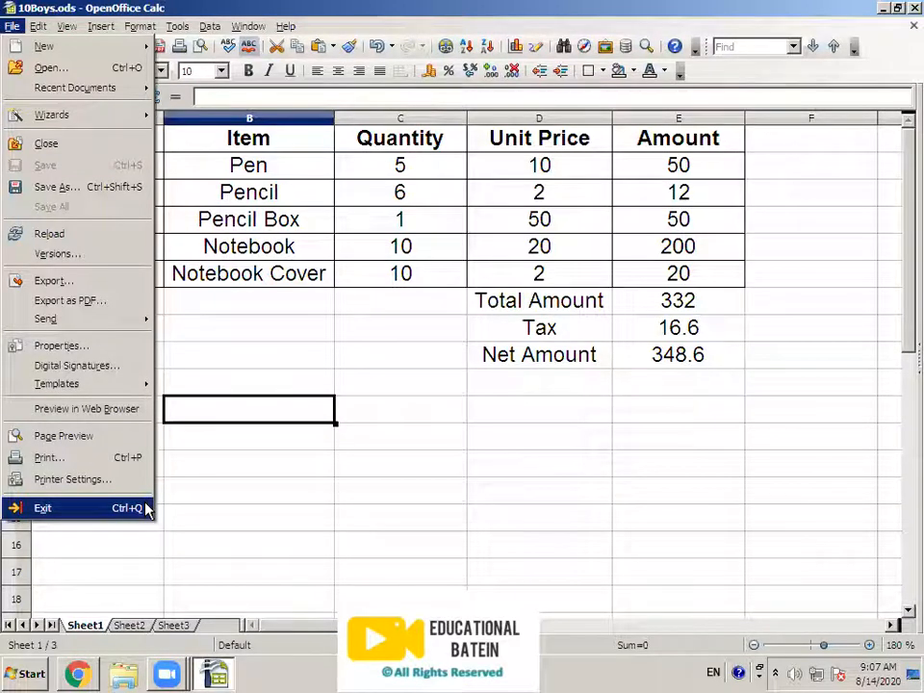
pyautogui.click(44, 144)
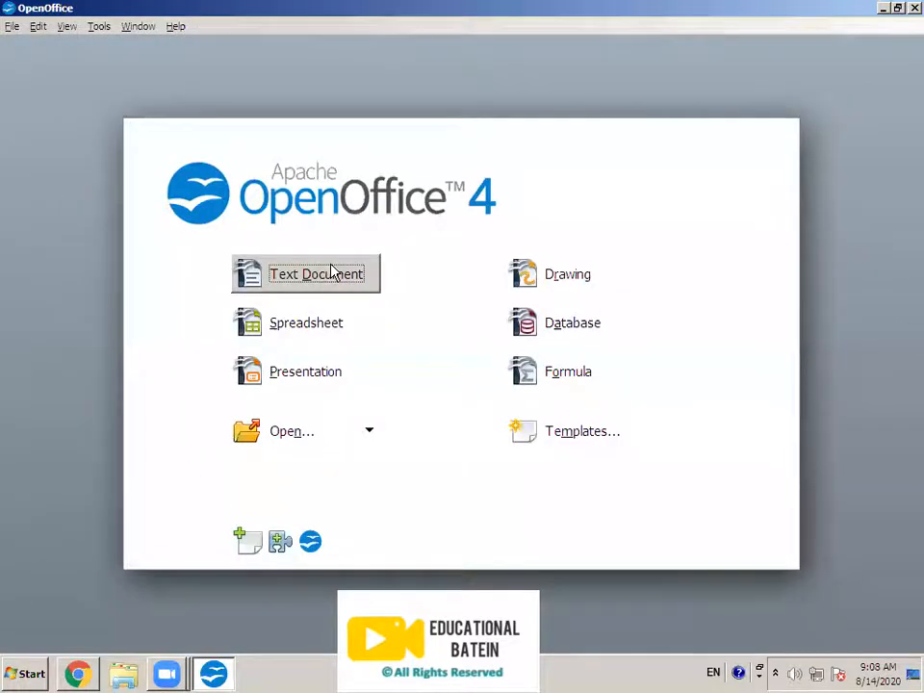
pyautogui.click(302, 338)
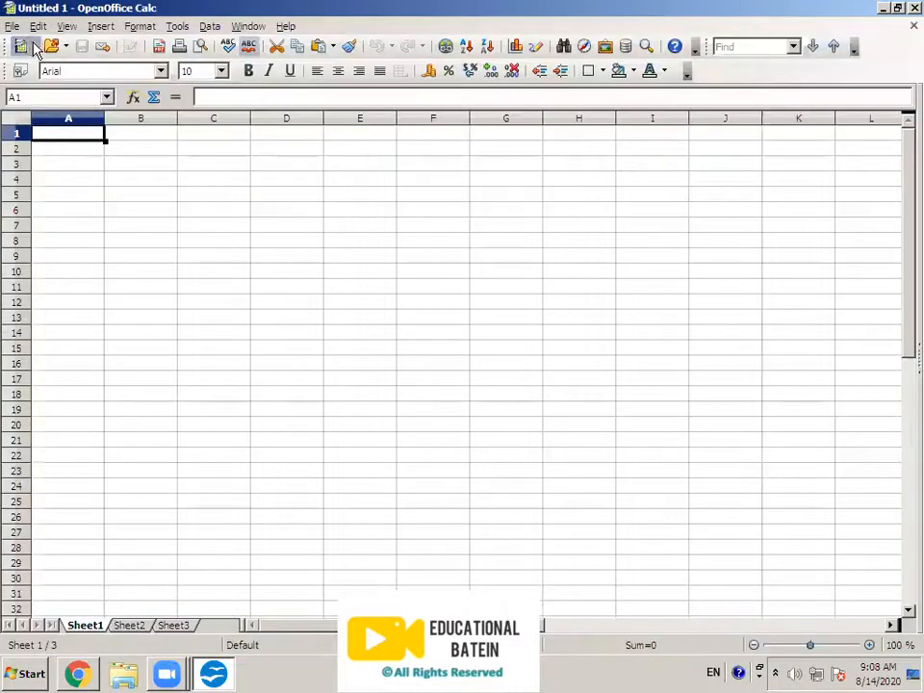
# Look through the commands for opening files and the recent documents list for the 10Boys.ods entry
pyautogui.click(16, 28)
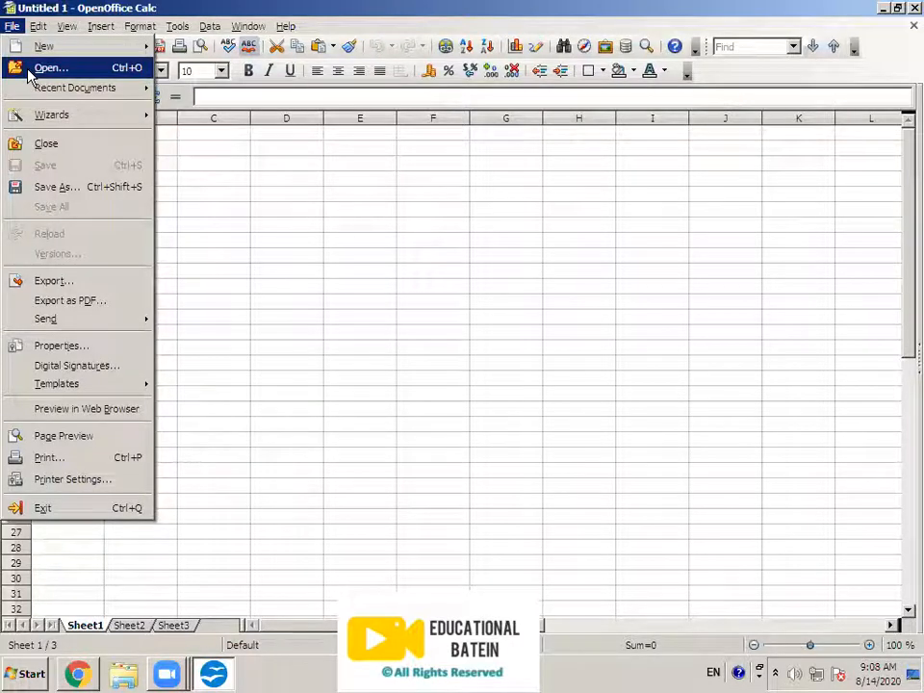
pyautogui.click(405, 270)
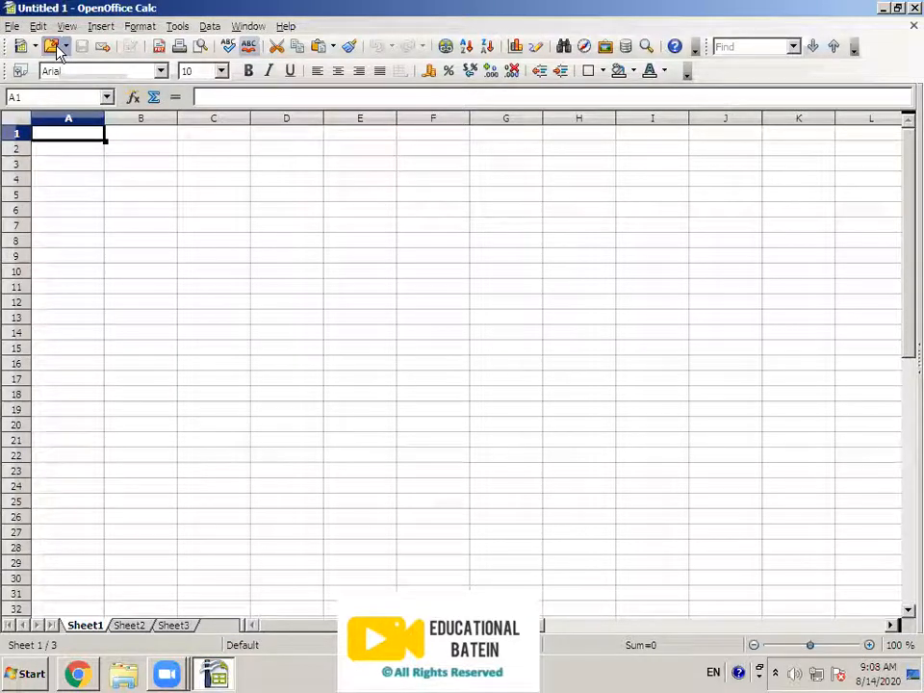
pyautogui.click(12, 27)
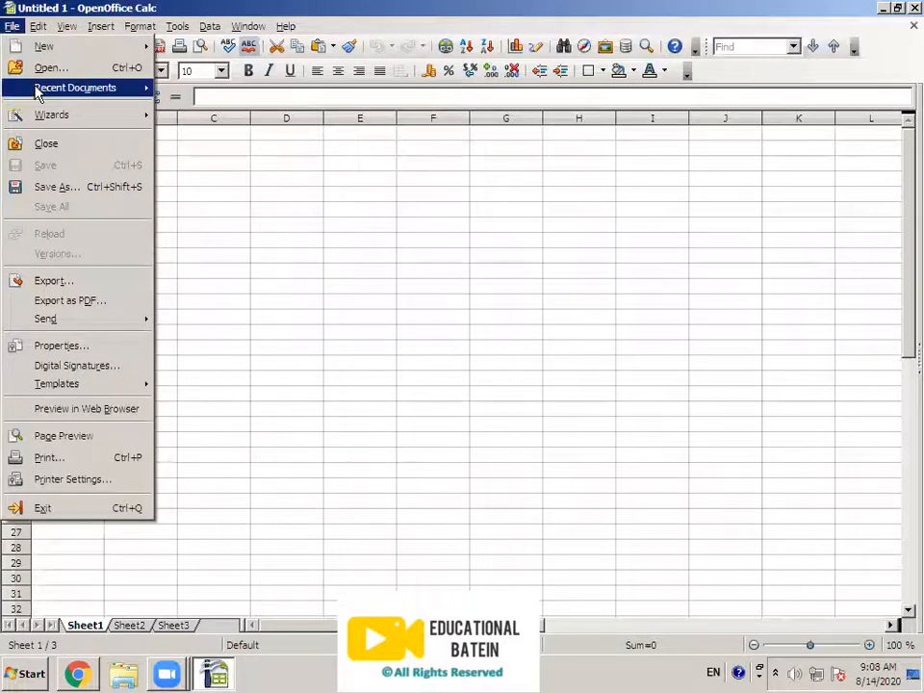
pyautogui.moveTo(92, 87)
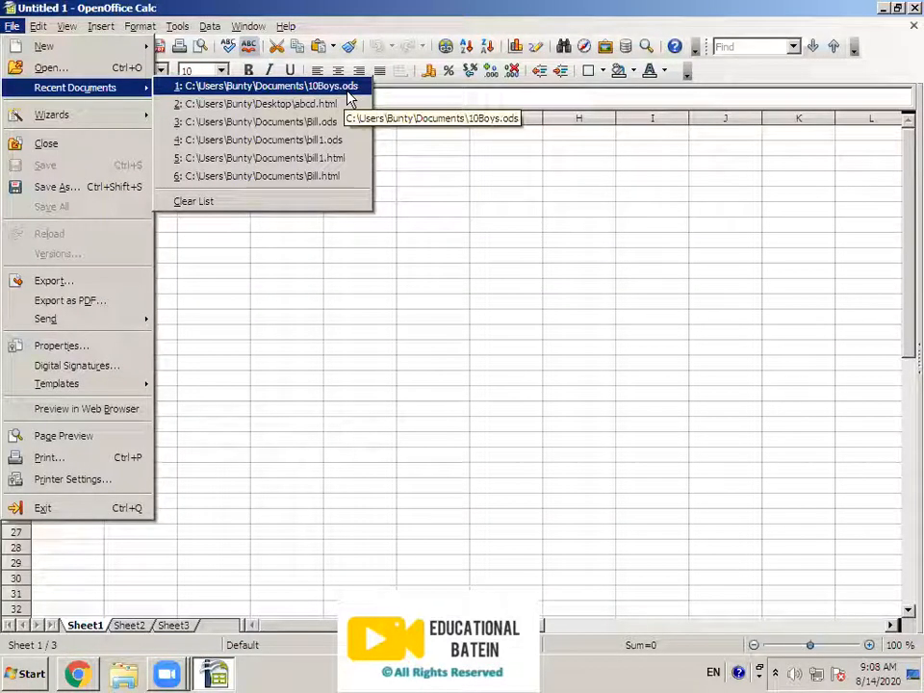
pyautogui.click(552, 292)
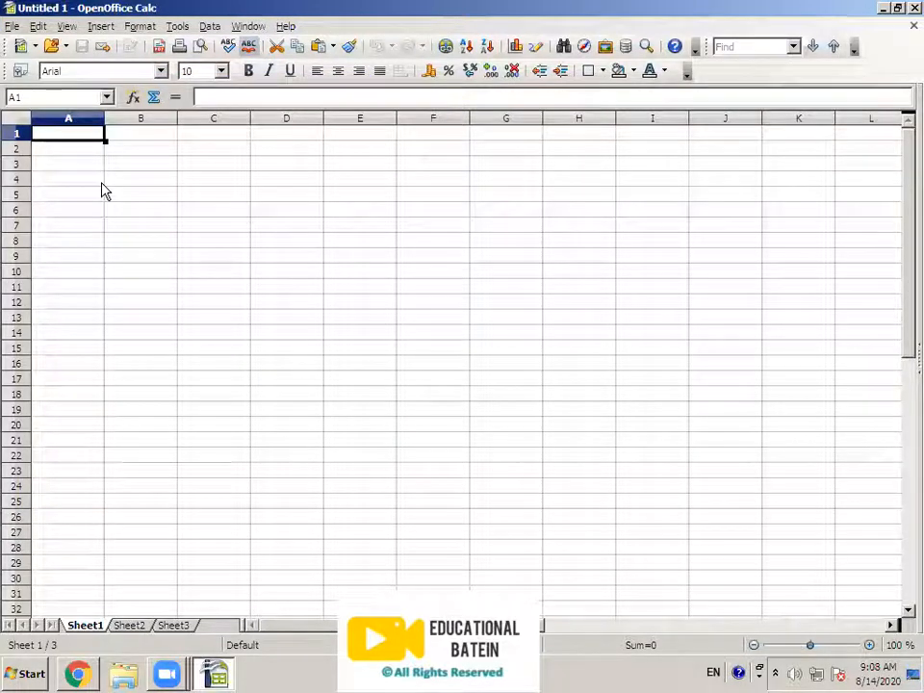
pyautogui.hotkey('ctrl', 'o')
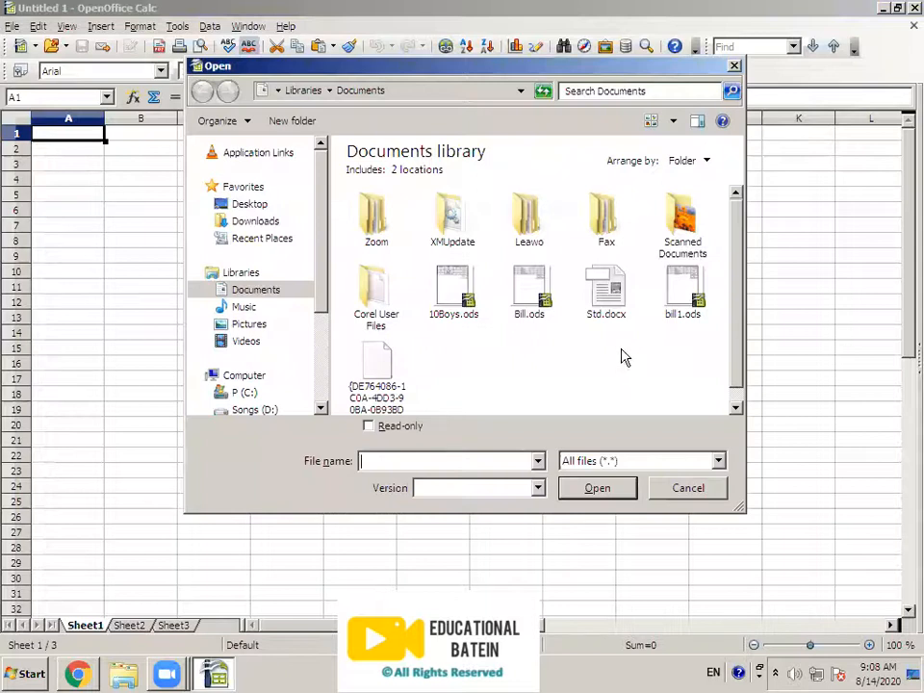
pyautogui.click(453, 292)
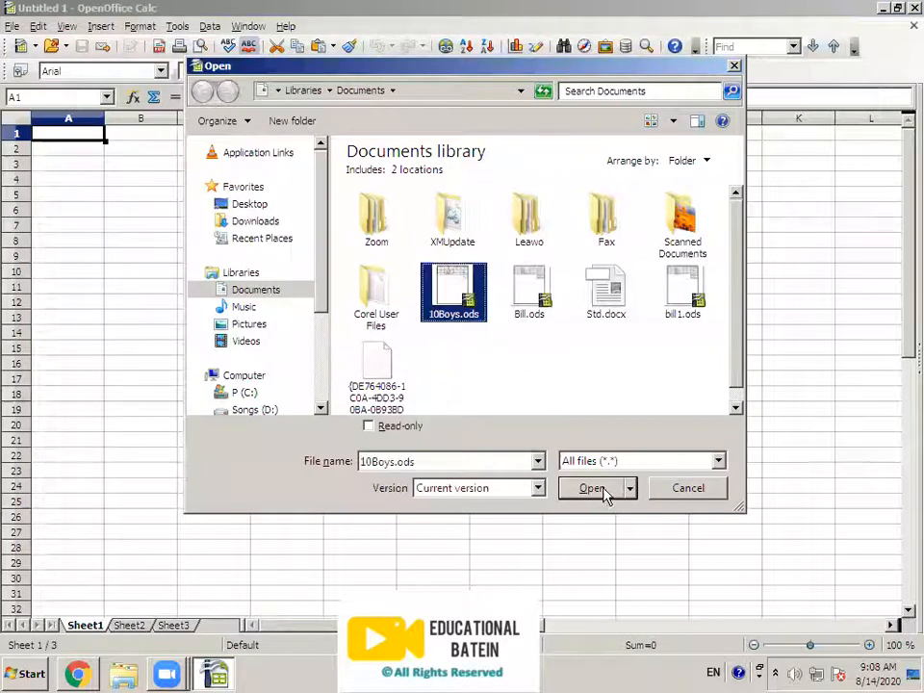
pyautogui.click(675, 493)
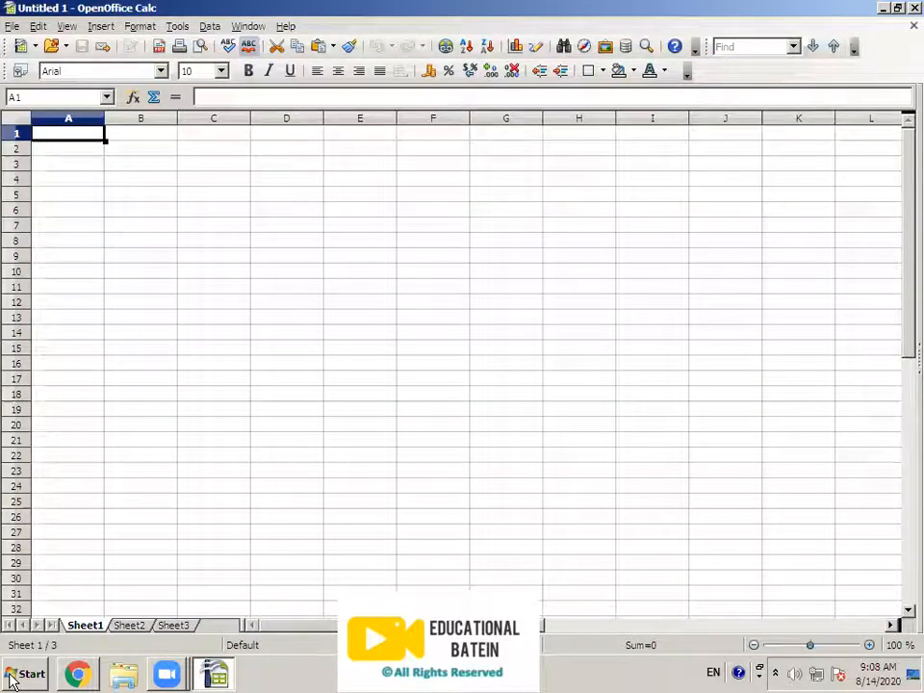
# Locate the 10Boys.ods file in the Documents library in Windows Explorer and close the Explorer window
pyautogui.click(121, 676)
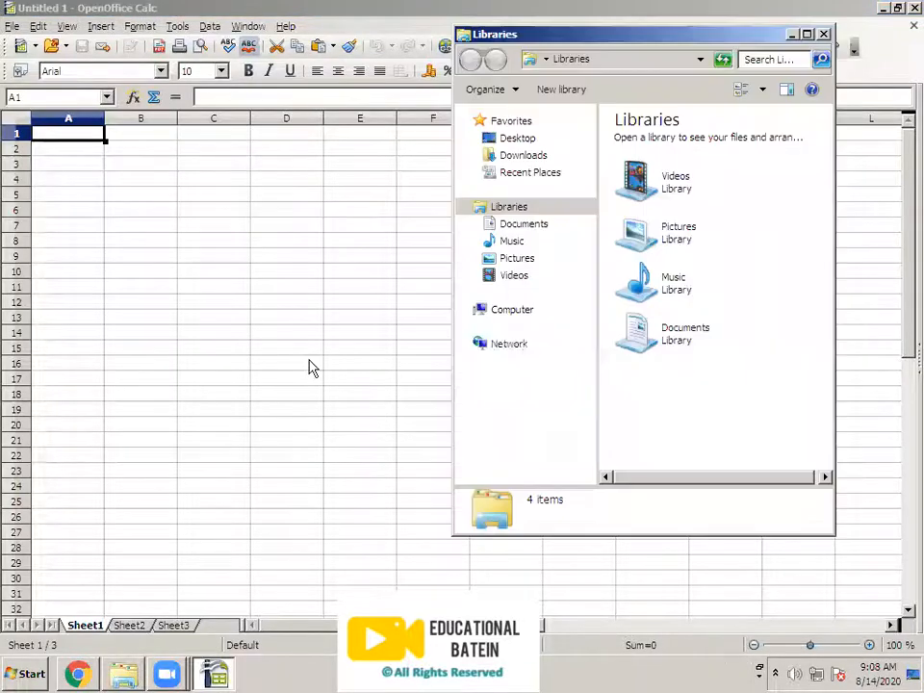
pyautogui.click(532, 227)
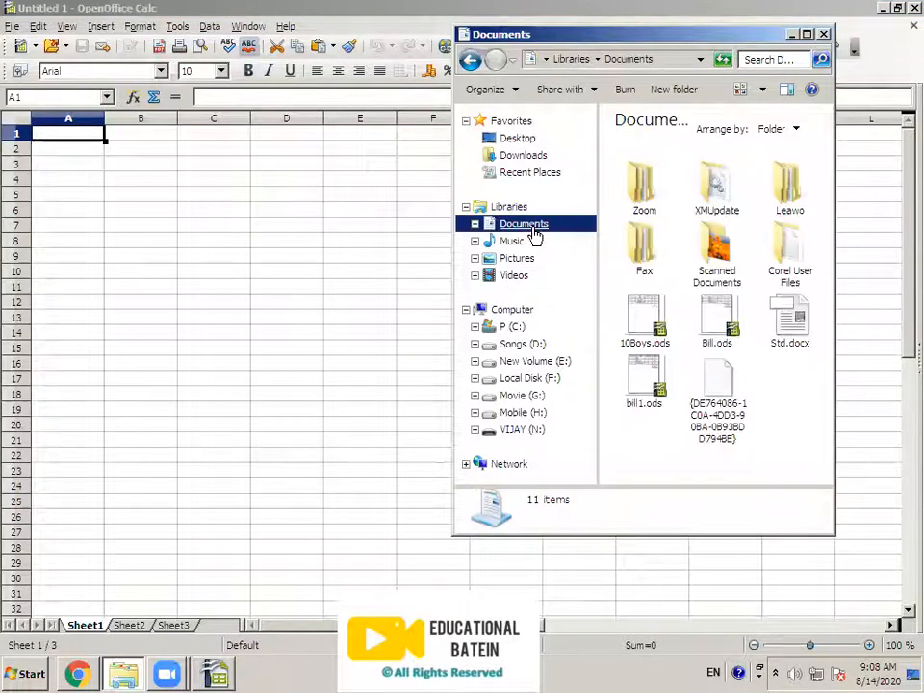
pyautogui.click(651, 331)
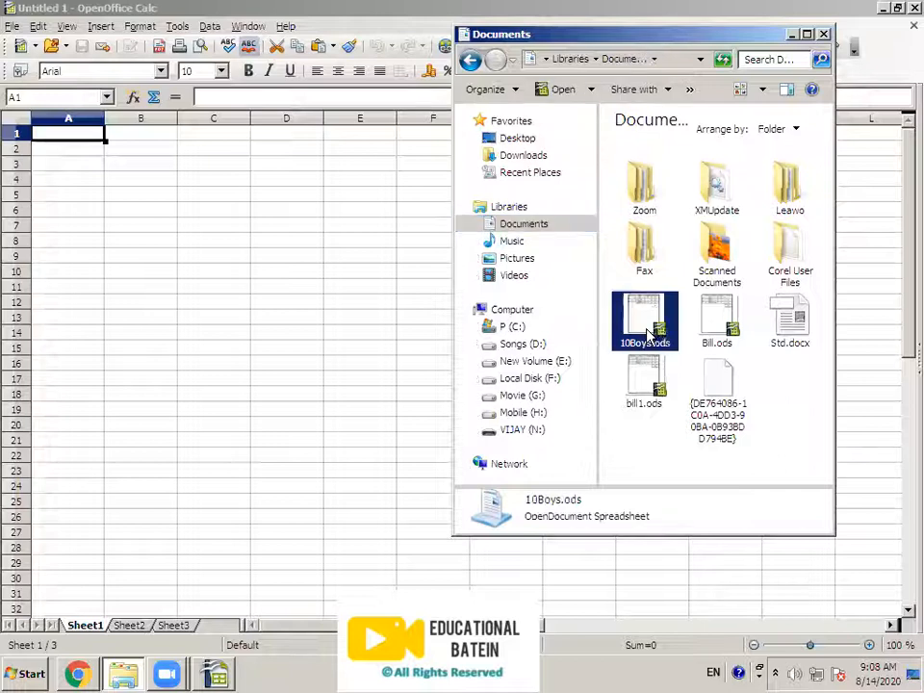
pyautogui.click(825, 37)
pyautogui.click(19, 674)
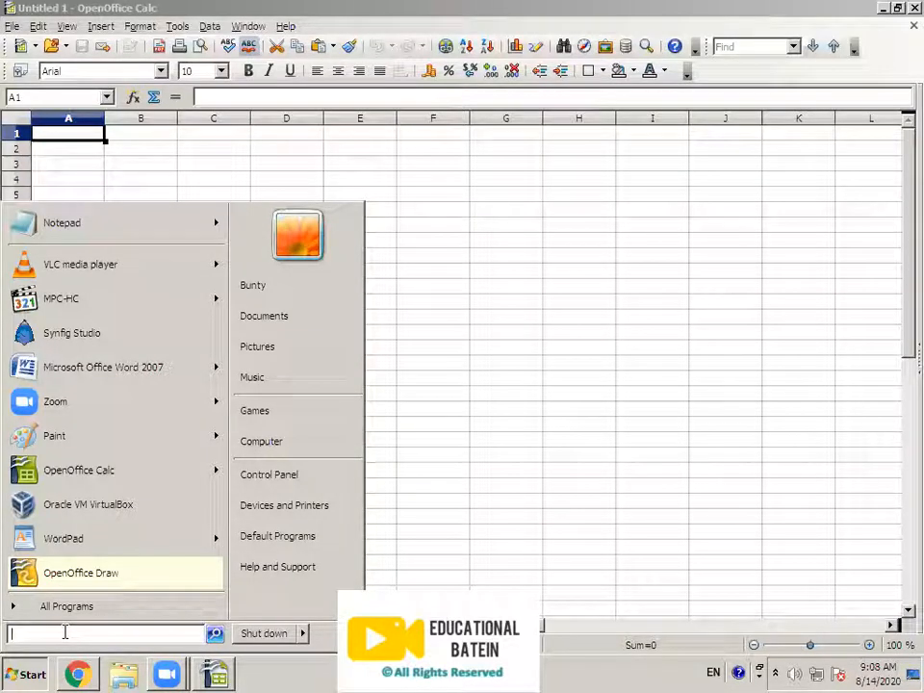
pyautogui.click(493, 397)
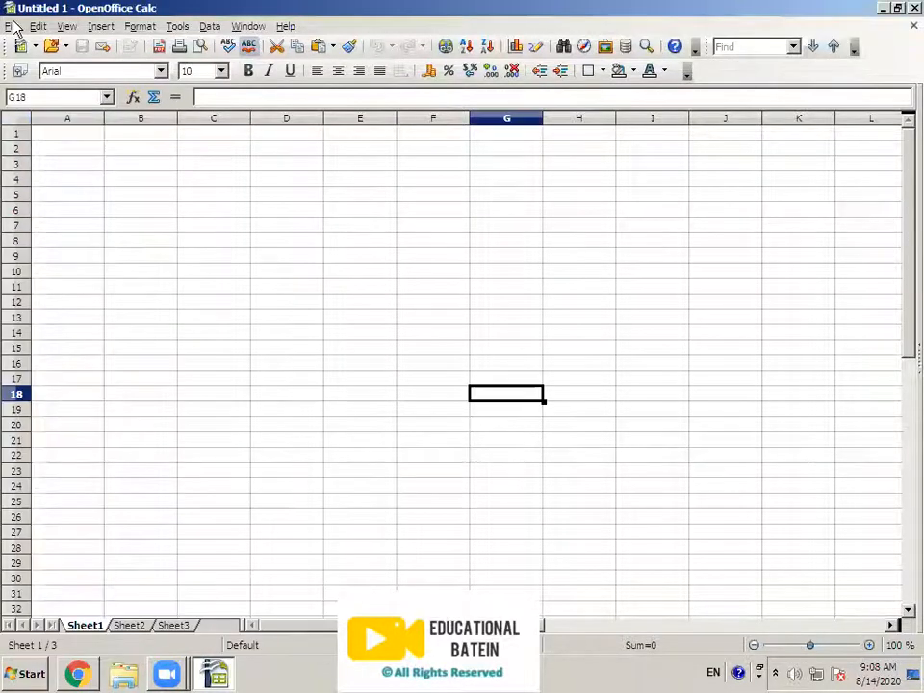
# Reopen the 10Boys.ods spreadsheet from the Documents library
pyautogui.click(52, 47)
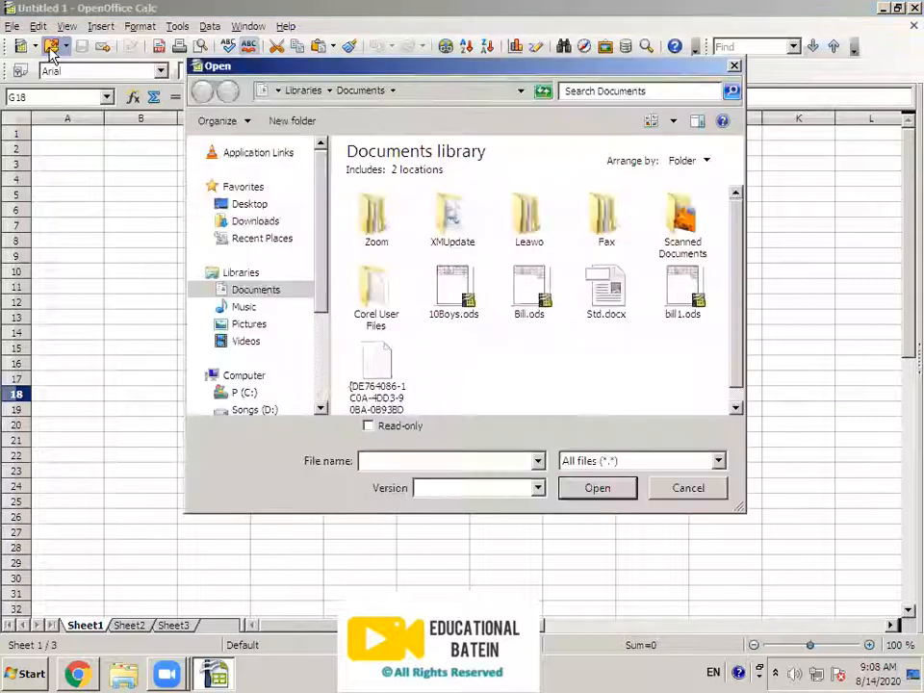
pyautogui.click(681, 493)
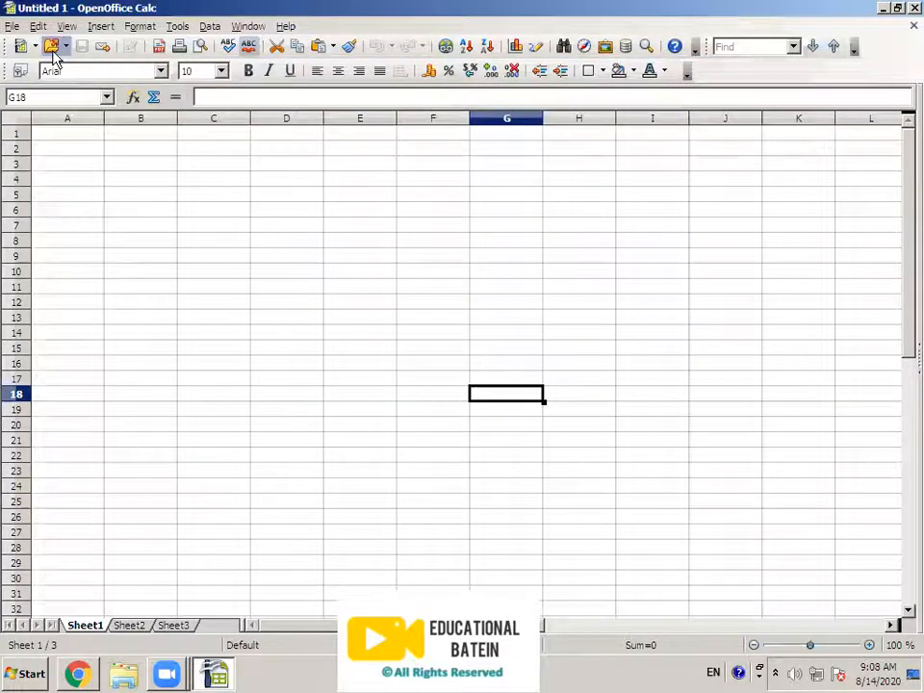
pyautogui.click(52, 47)
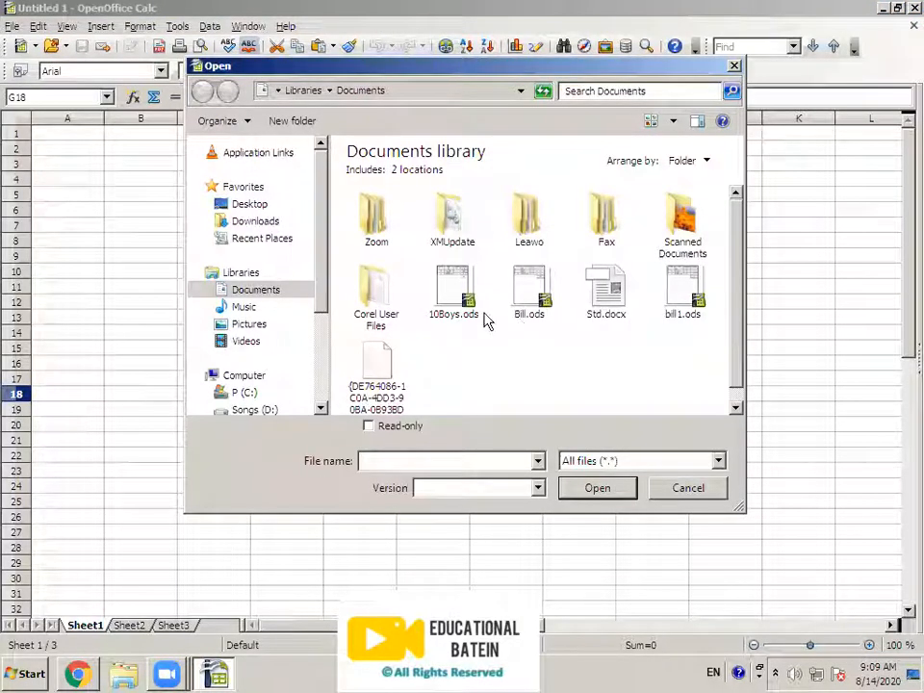
pyautogui.doubleClick(455, 291)
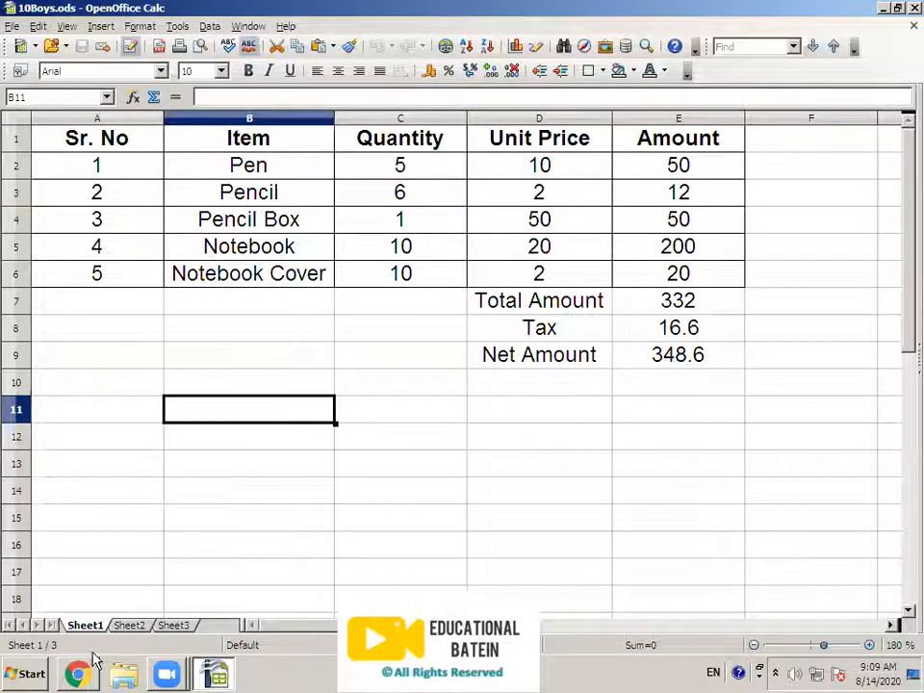
# Switch to the textbook PDF in Chrome to view the Saving and Re-opening File section
pyautogui.moveTo(84, 679)
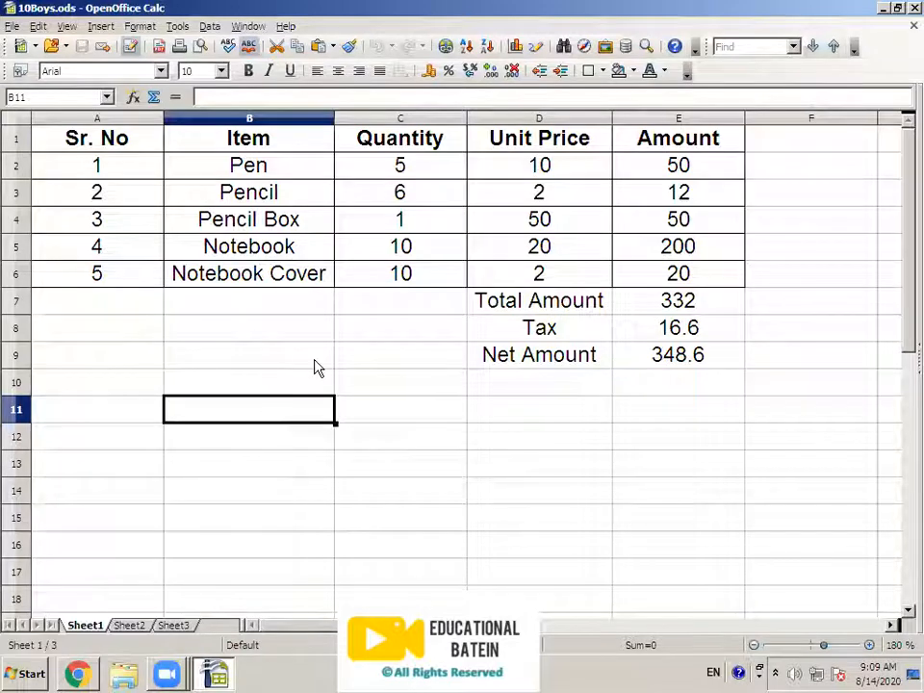
pyautogui.click(101, 638)
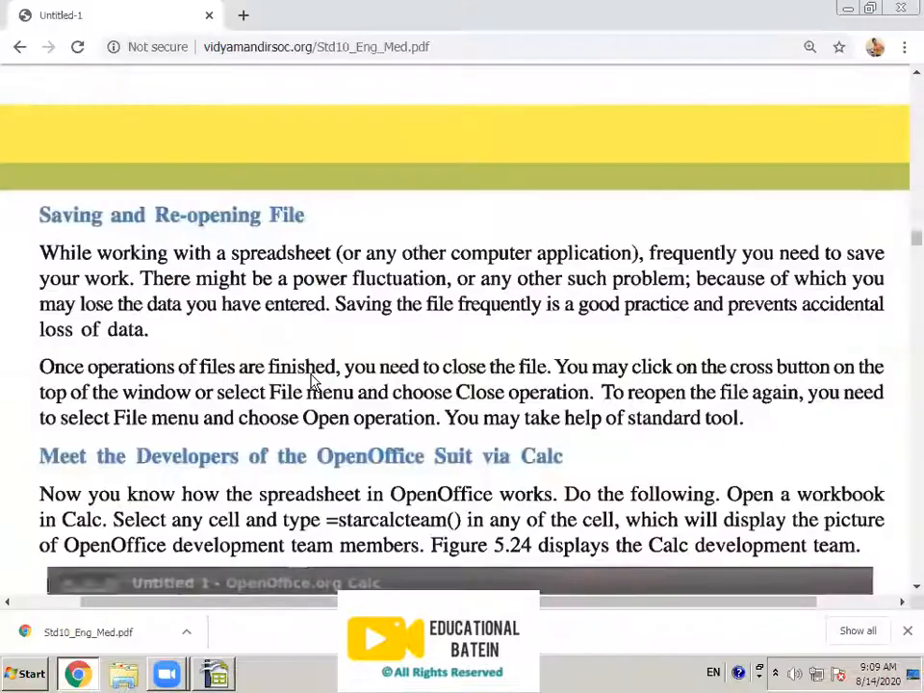